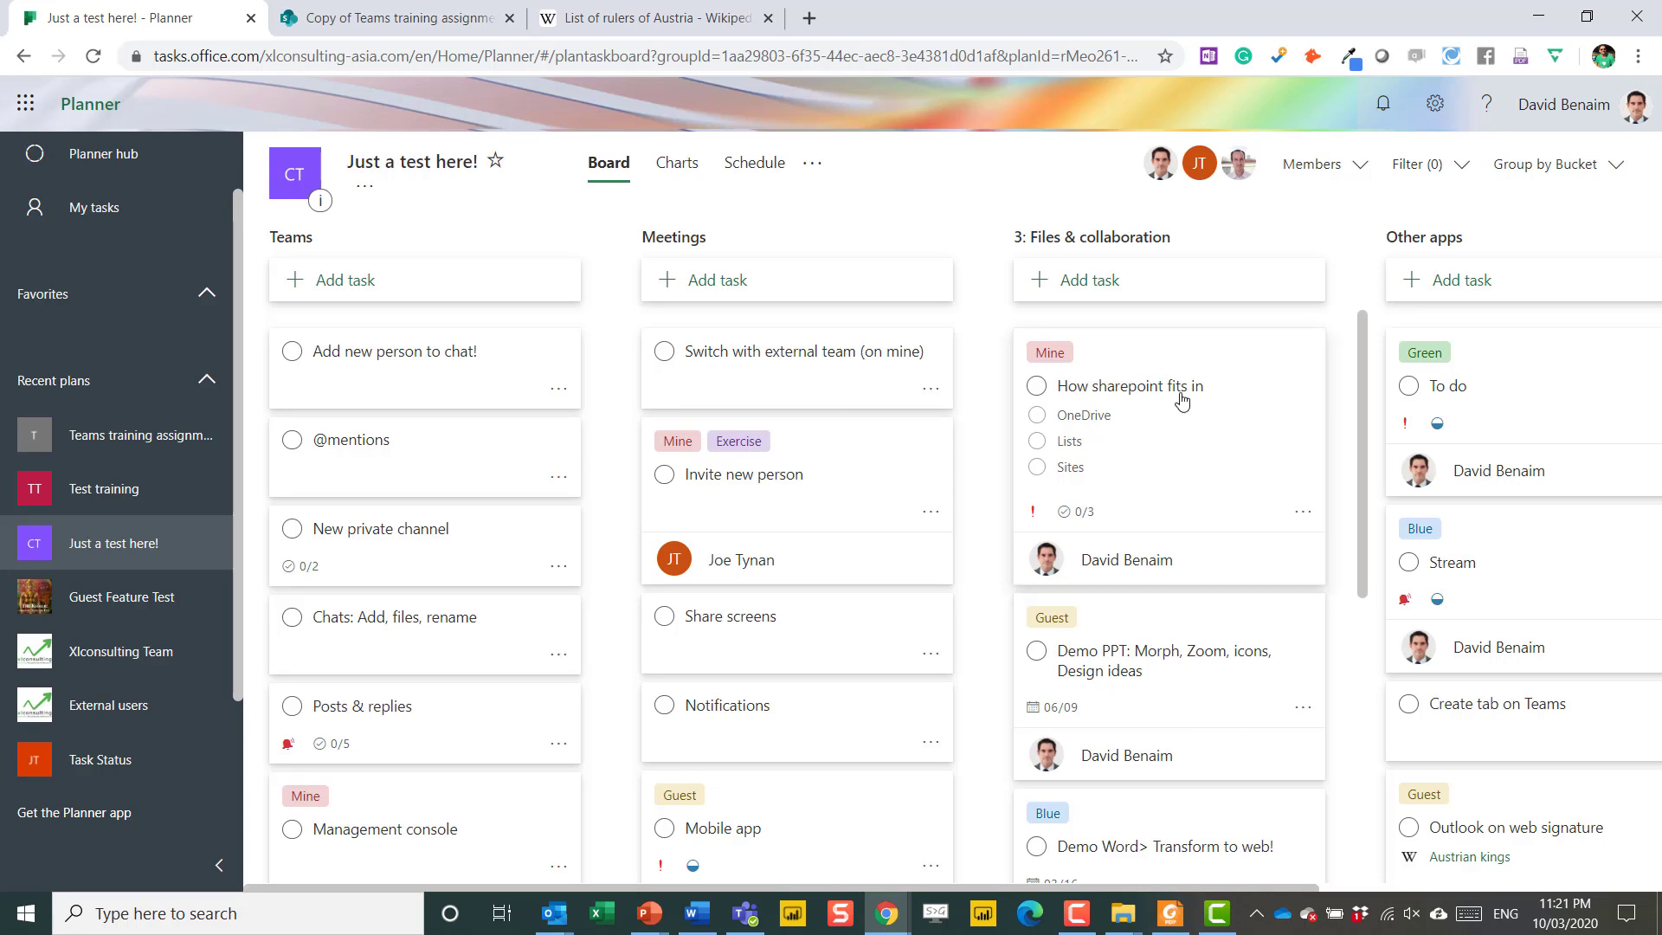
# - Group the board by Progress, then regroup it by Assigned to
pyautogui.click(1567, 167)
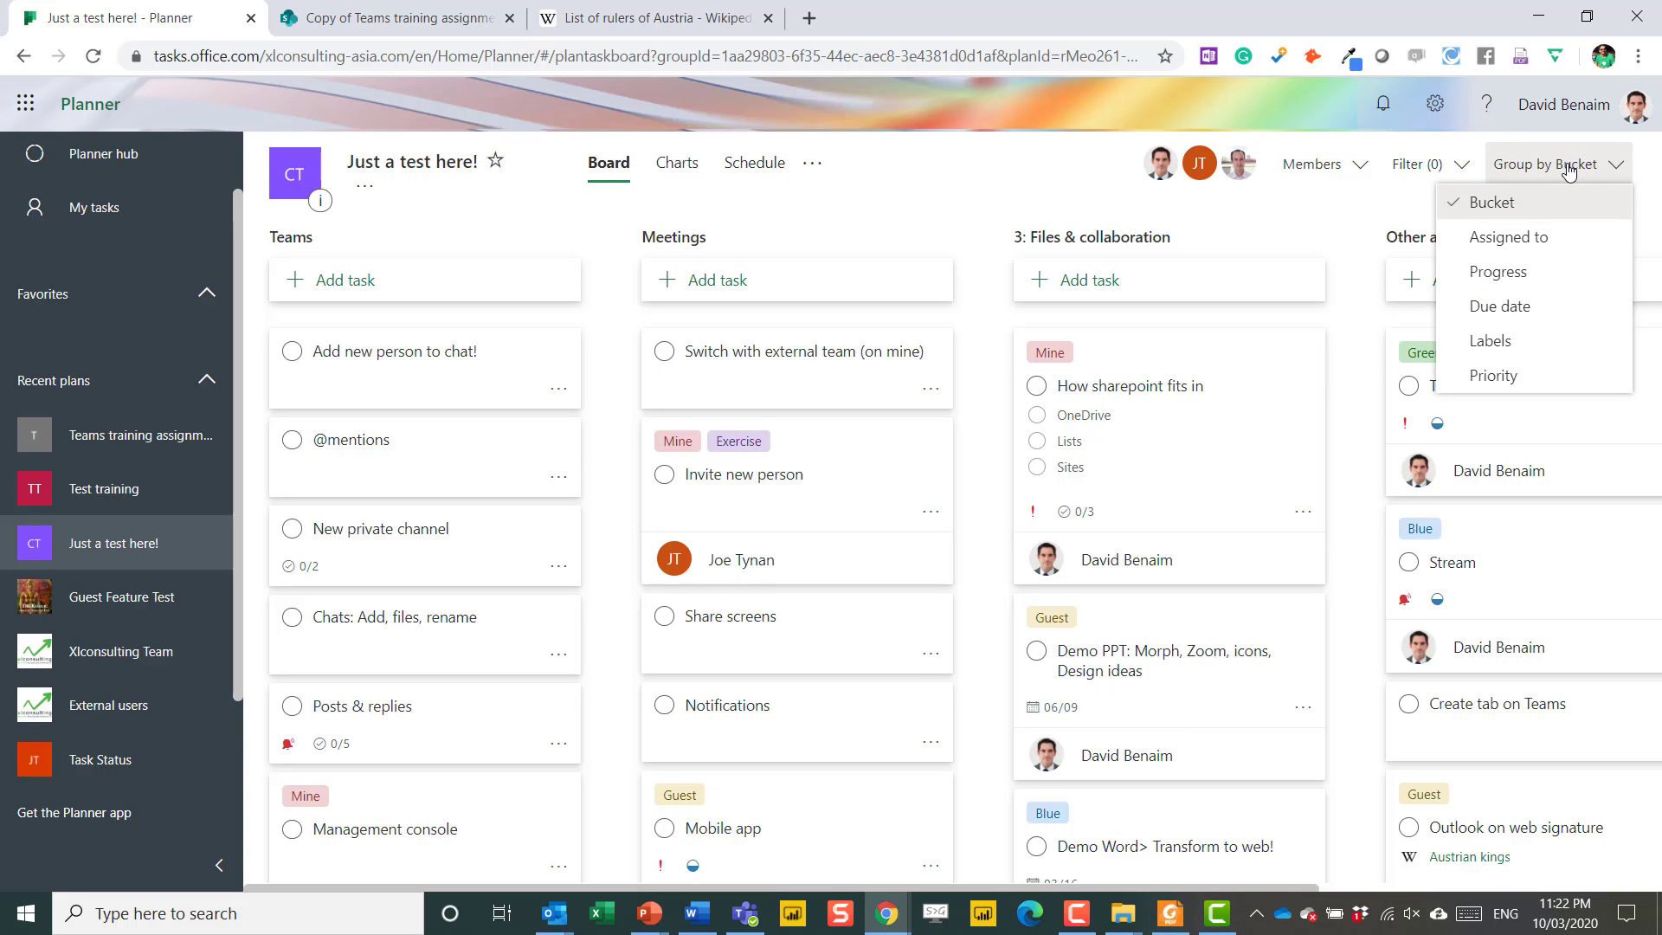
pyautogui.click(1498, 271)
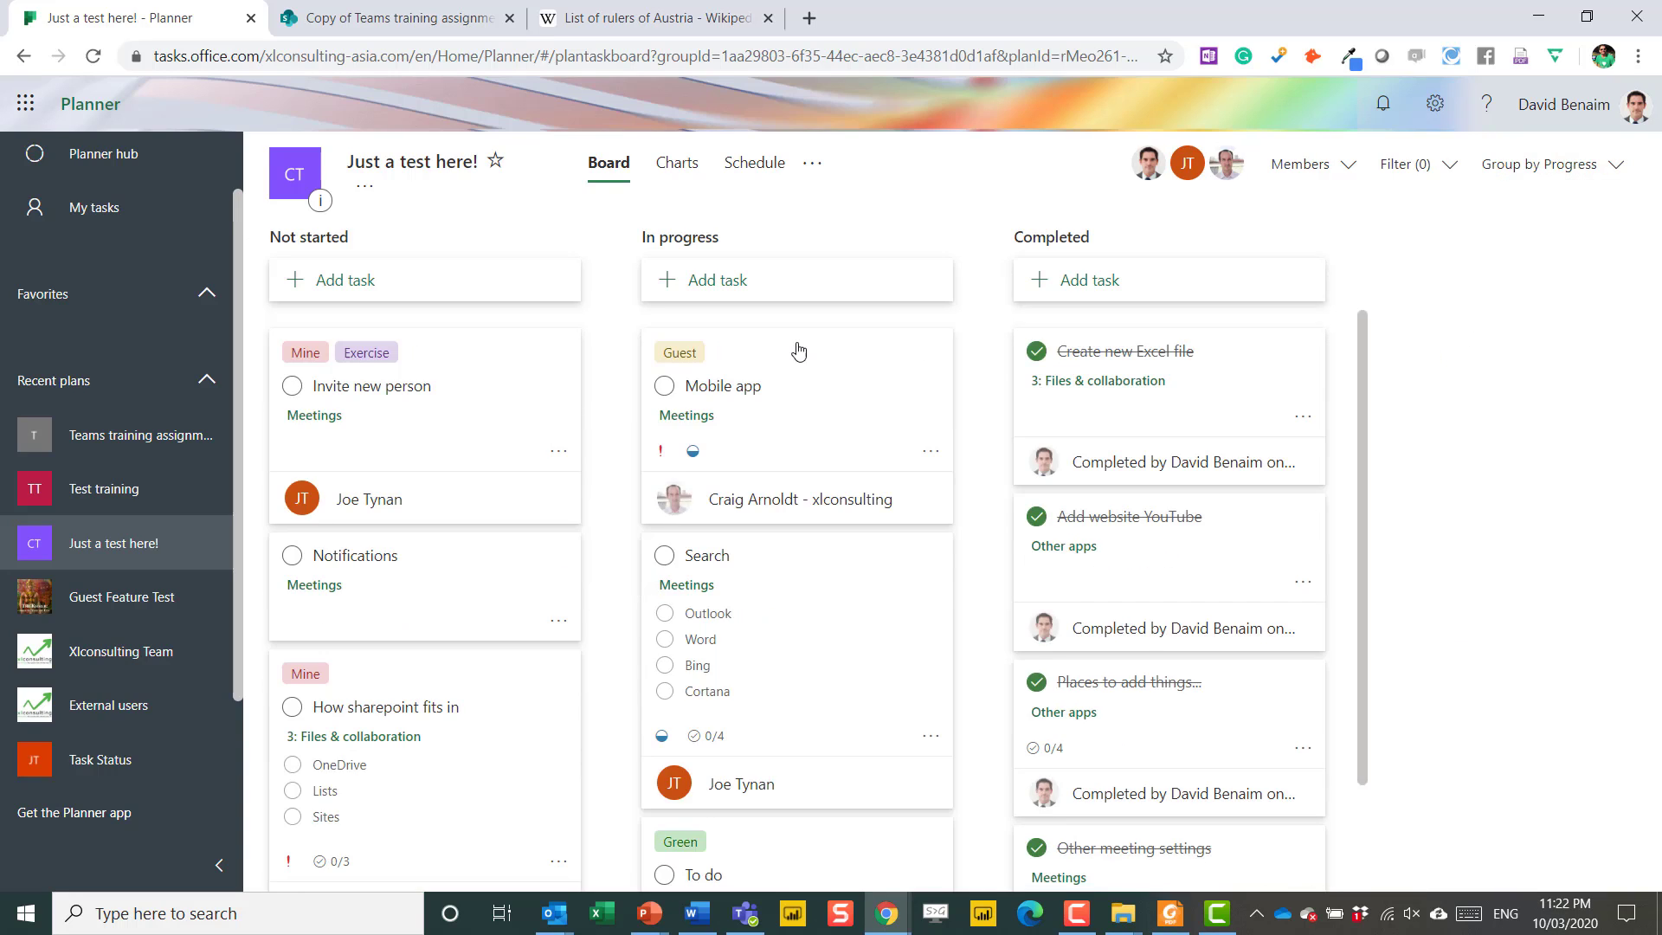
pyautogui.scroll(-6, 990, 542)
pyautogui.scroll(-2, 1110, 512)
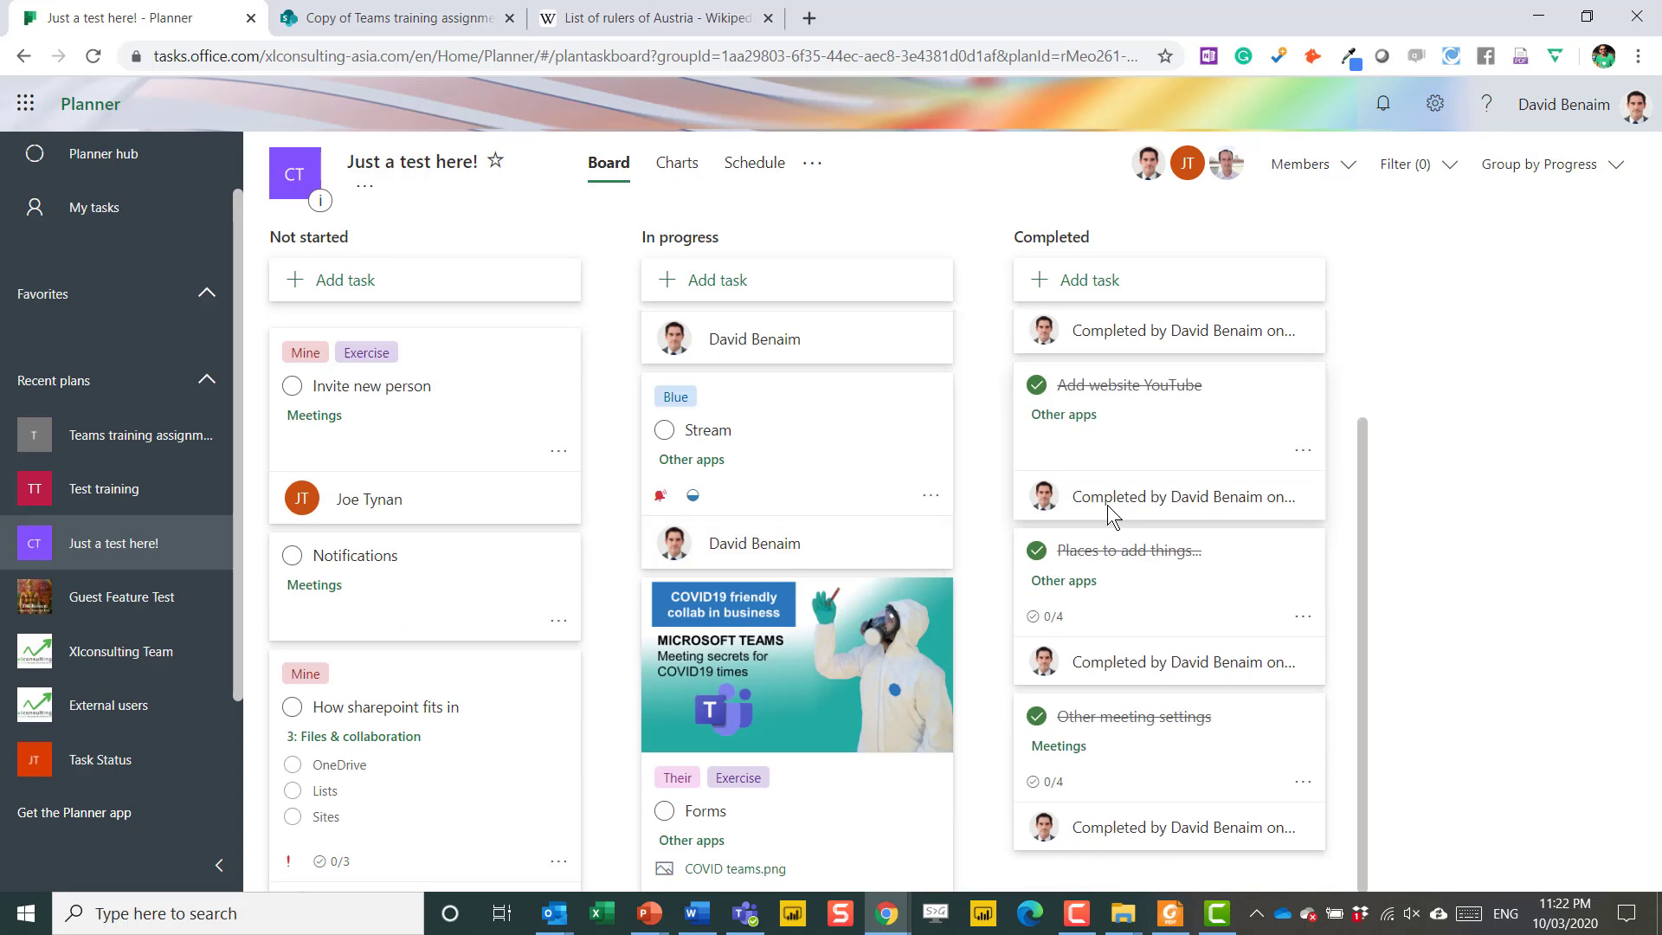
pyautogui.scroll(2, 1109, 512)
pyautogui.scroll(6, 921, 510)
pyautogui.click(1587, 165)
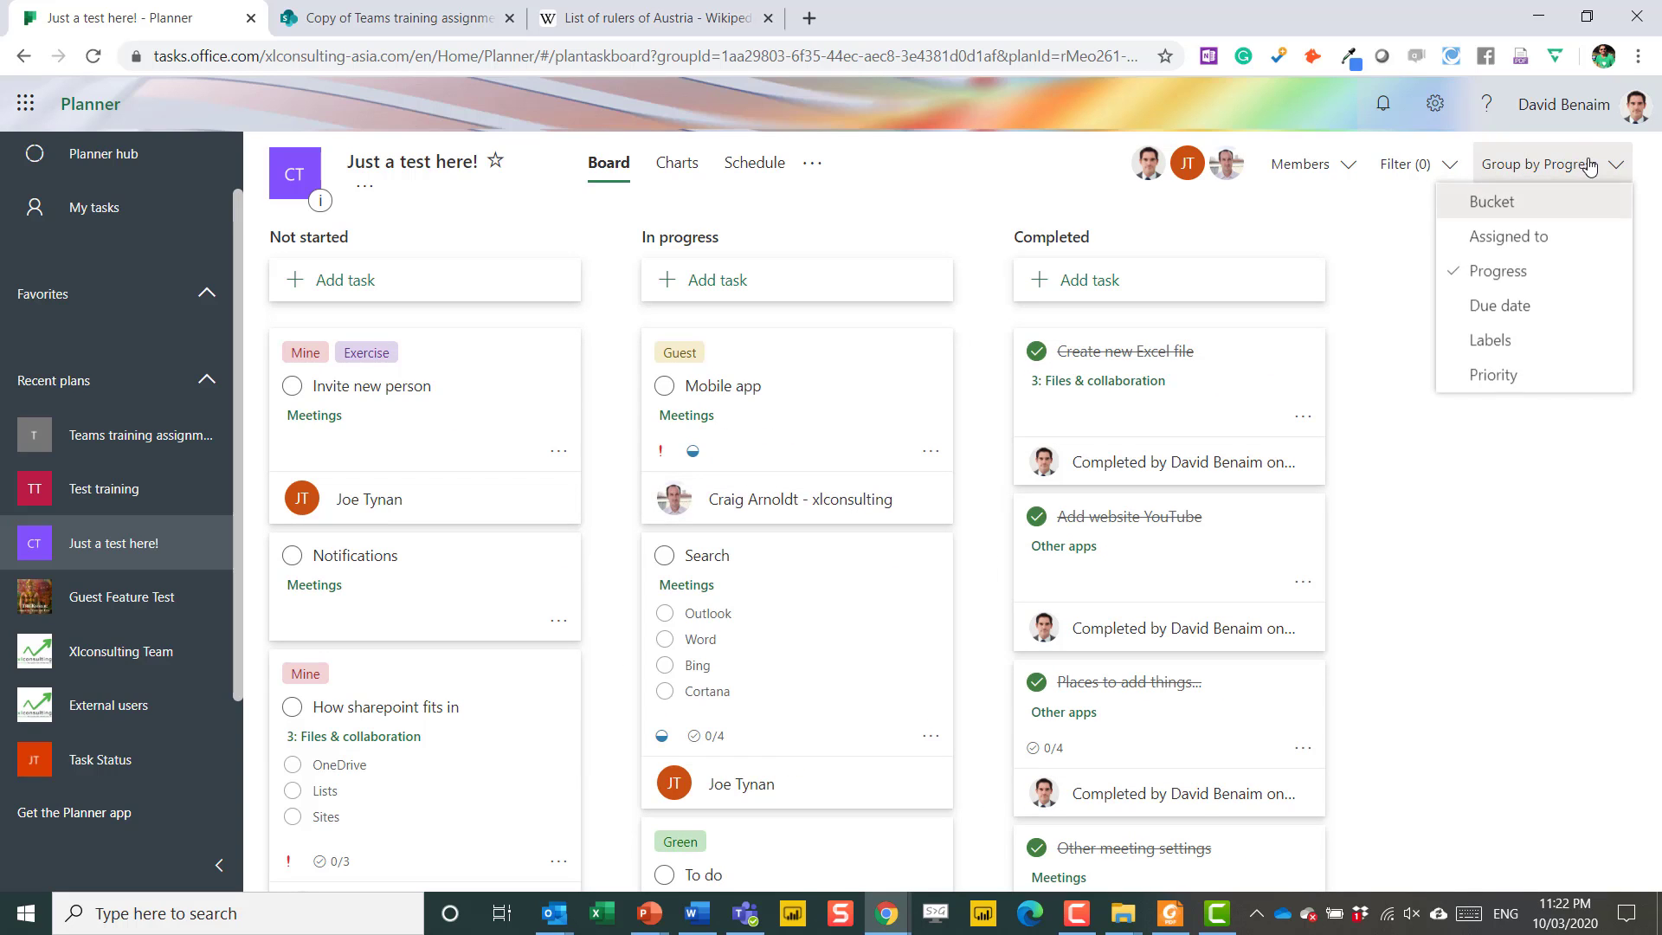
pyautogui.click(1471, 239)
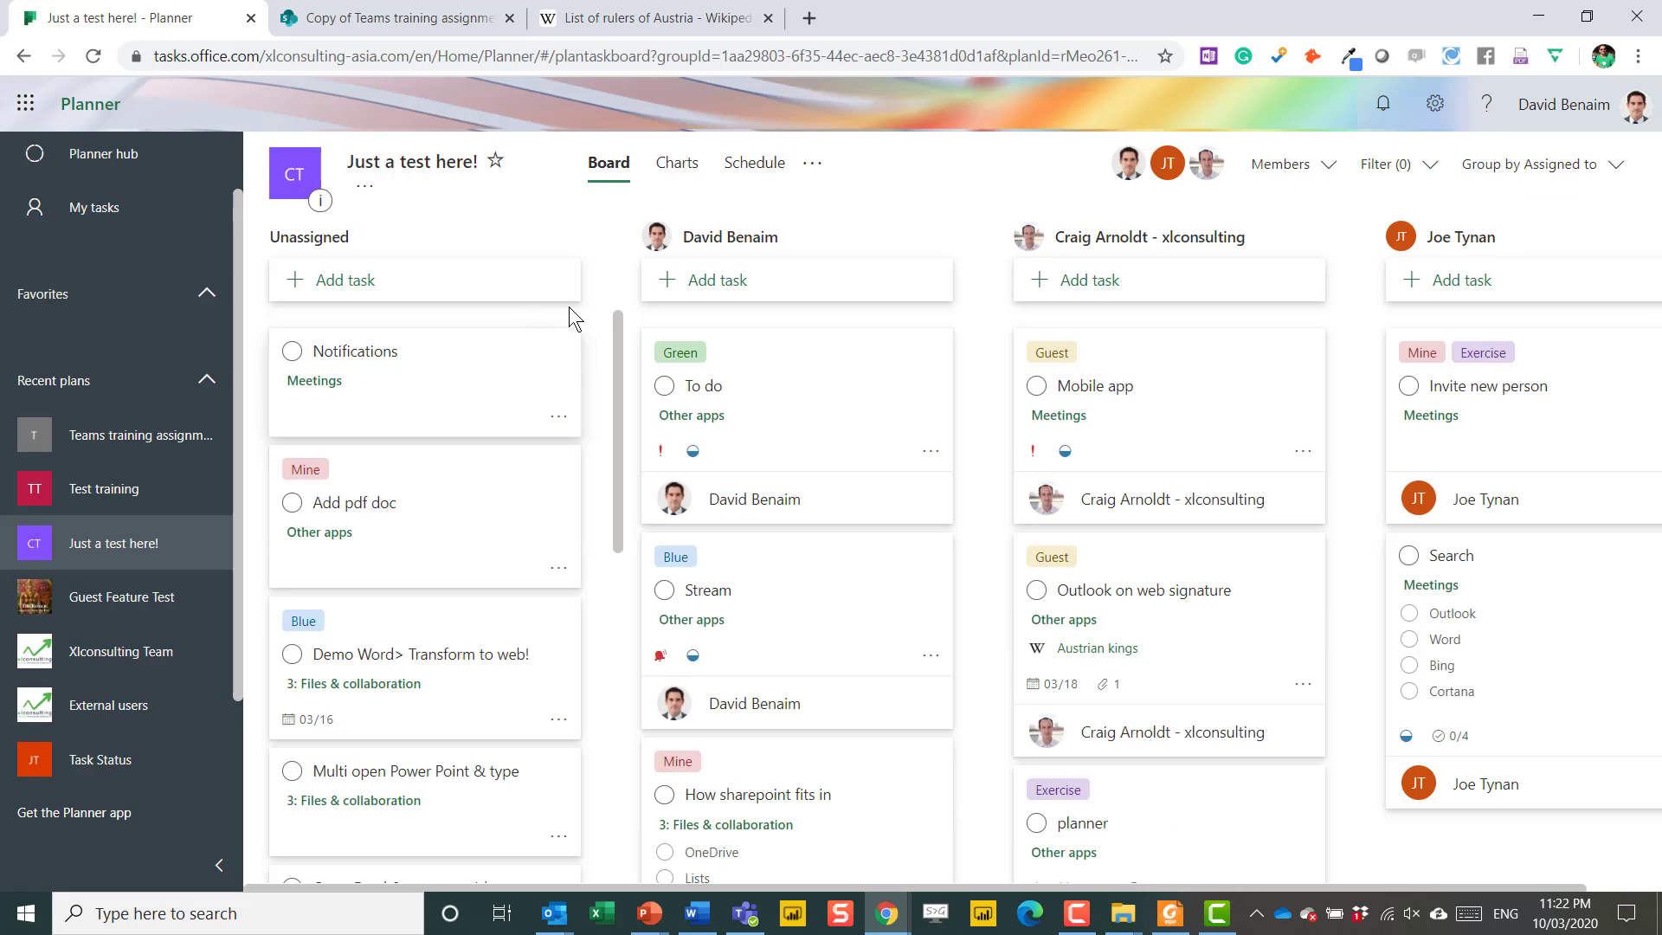
# - Drag the Notifications, Demo Word and Multi open Power Point cards into different members' columns
pyautogui.moveTo(884, 886); pyautogui.dragTo(958, 881)
pyautogui.moveTo(1067, 877); pyautogui.dragTo(724, 876)
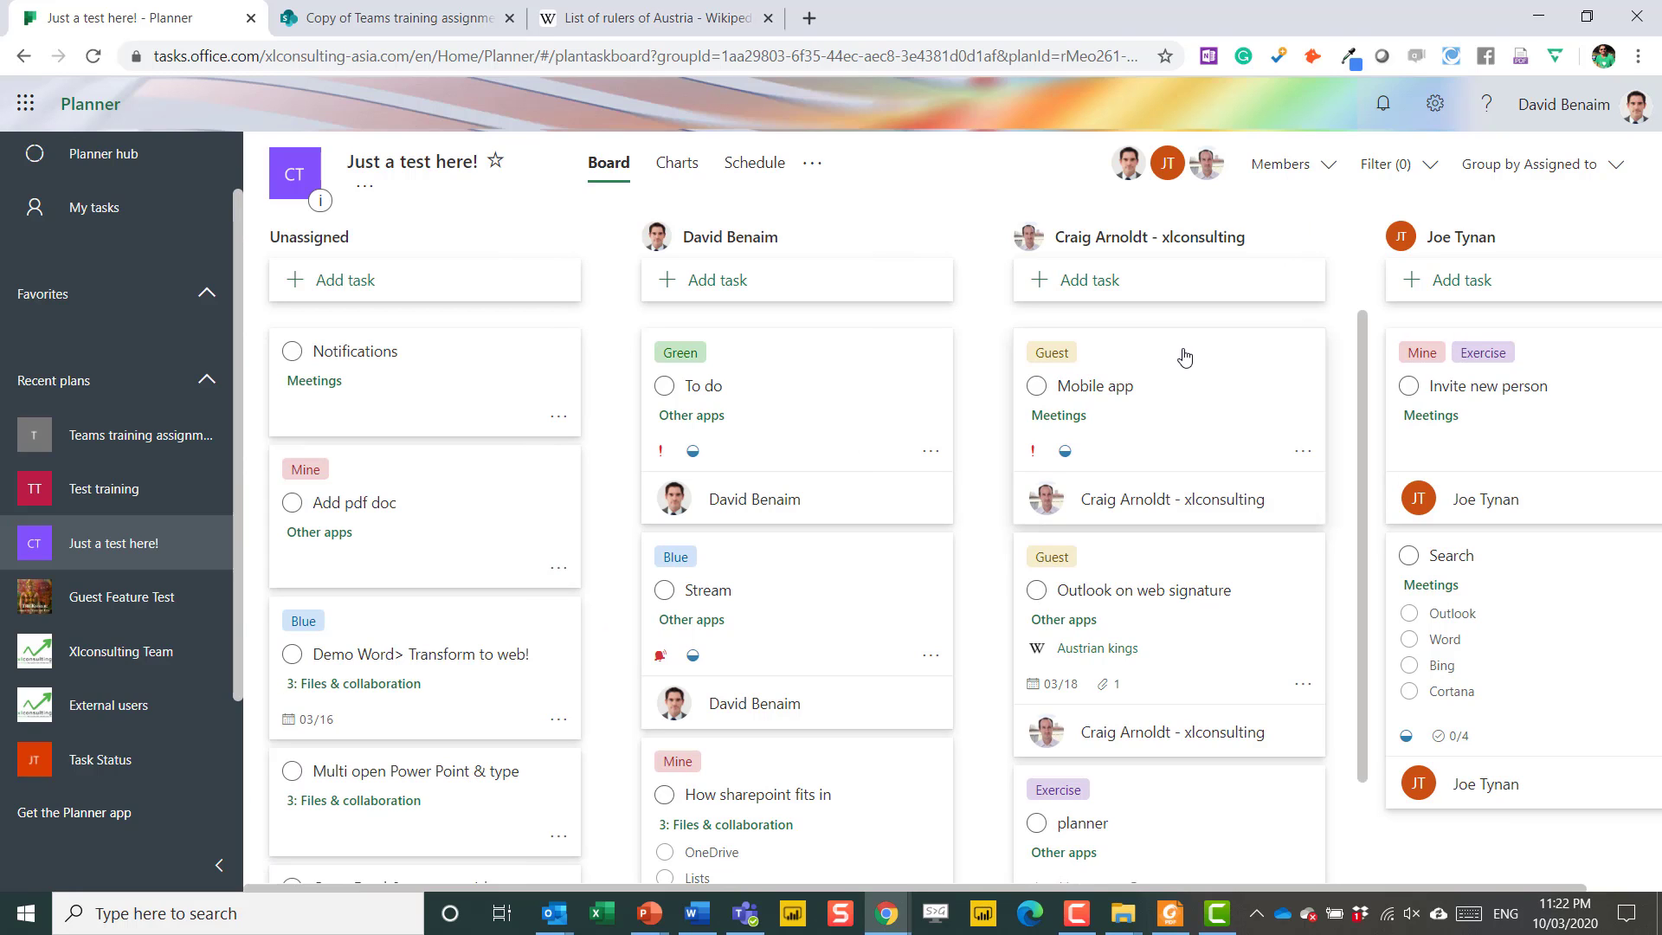
pyautogui.moveTo(374, 363); pyautogui.dragTo(1073, 428)
pyautogui.moveTo(419, 516); pyautogui.dragTo(1455, 368)
pyautogui.moveTo(407, 518); pyautogui.dragTo(820, 572)
pyautogui.click(1597, 176)
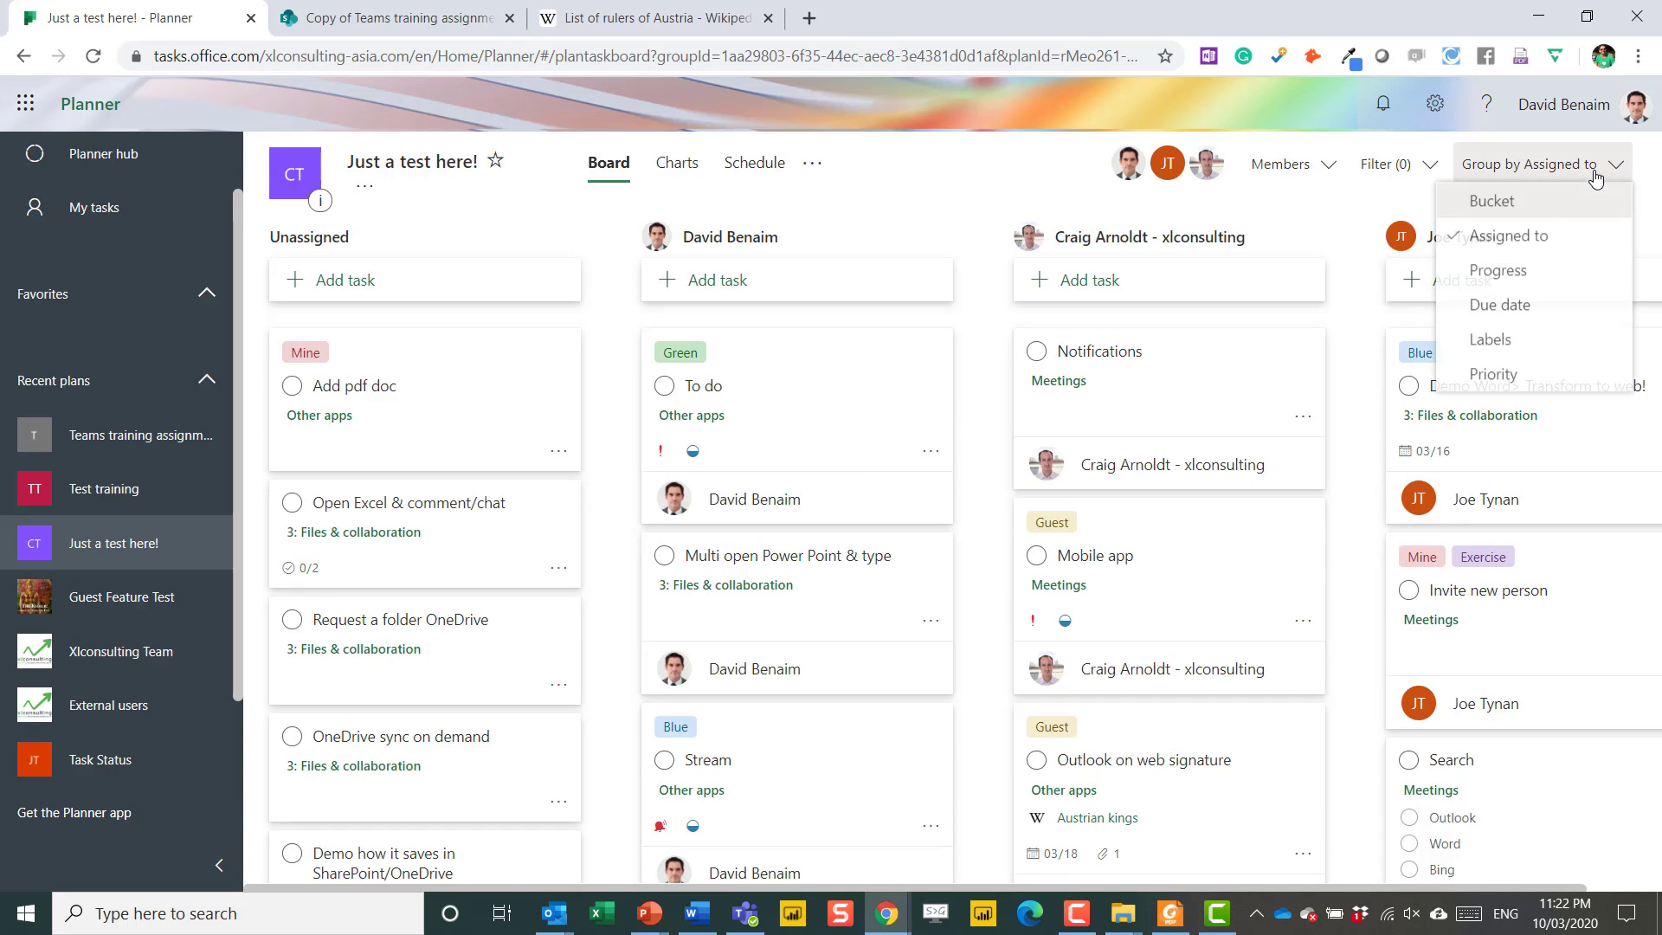
# - Regroup the board by Bucket and move 'Switch with external team (on mine)' into Teams
pyautogui.click(1538, 202)
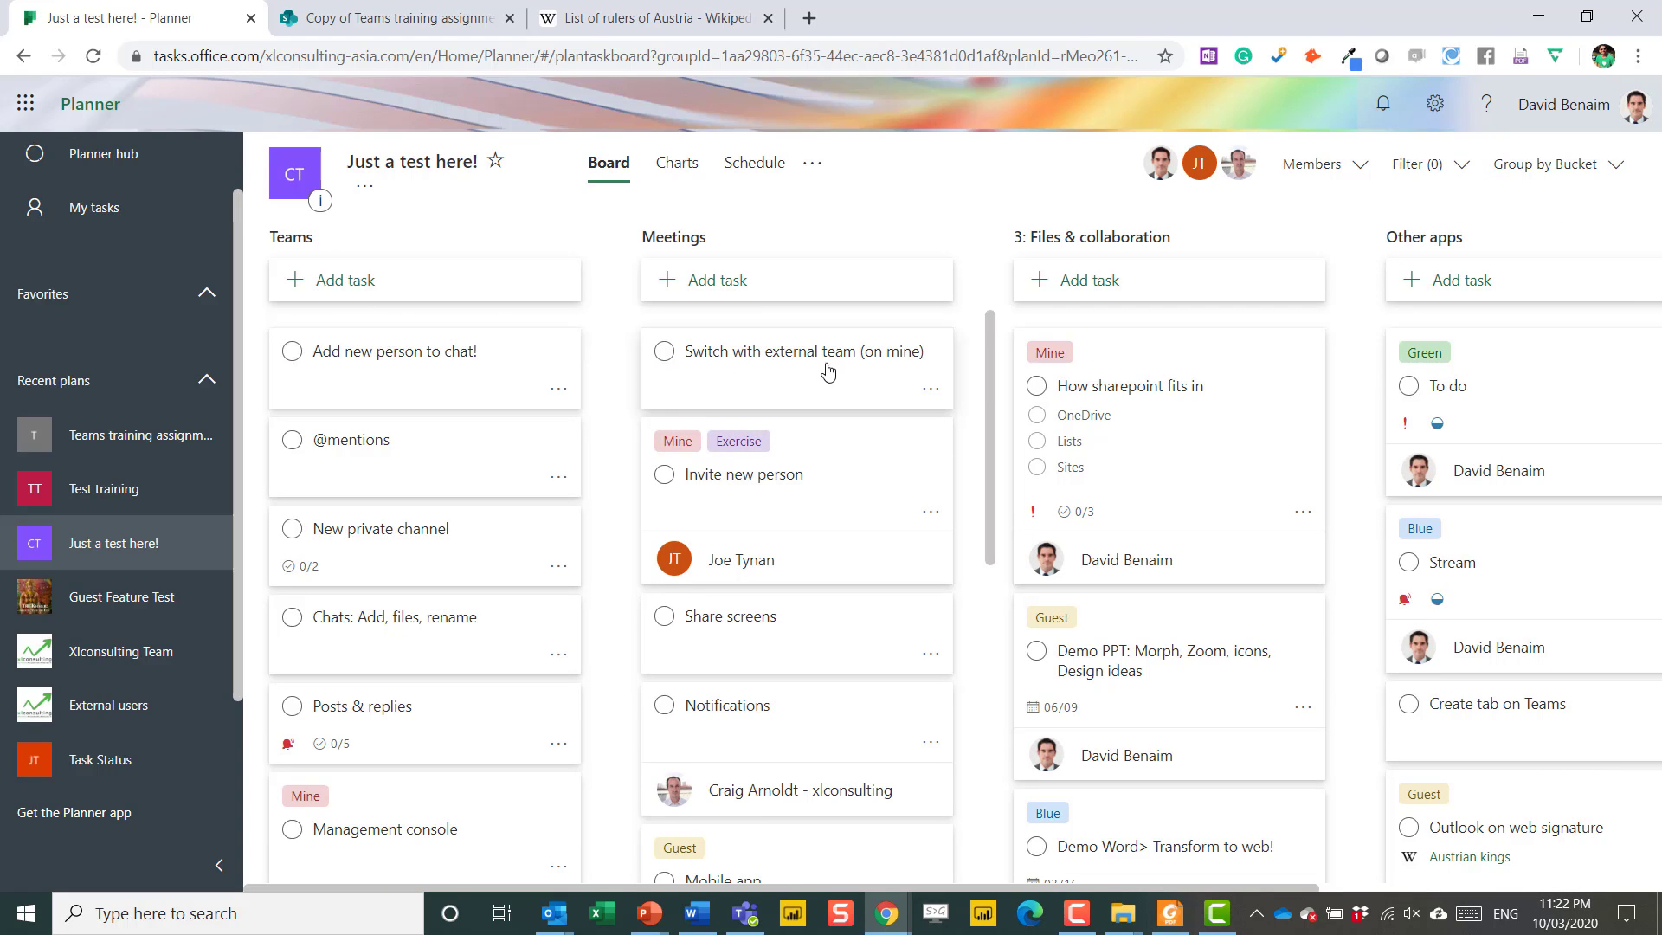
pyautogui.moveTo(791, 356); pyautogui.dragTo(457, 441)
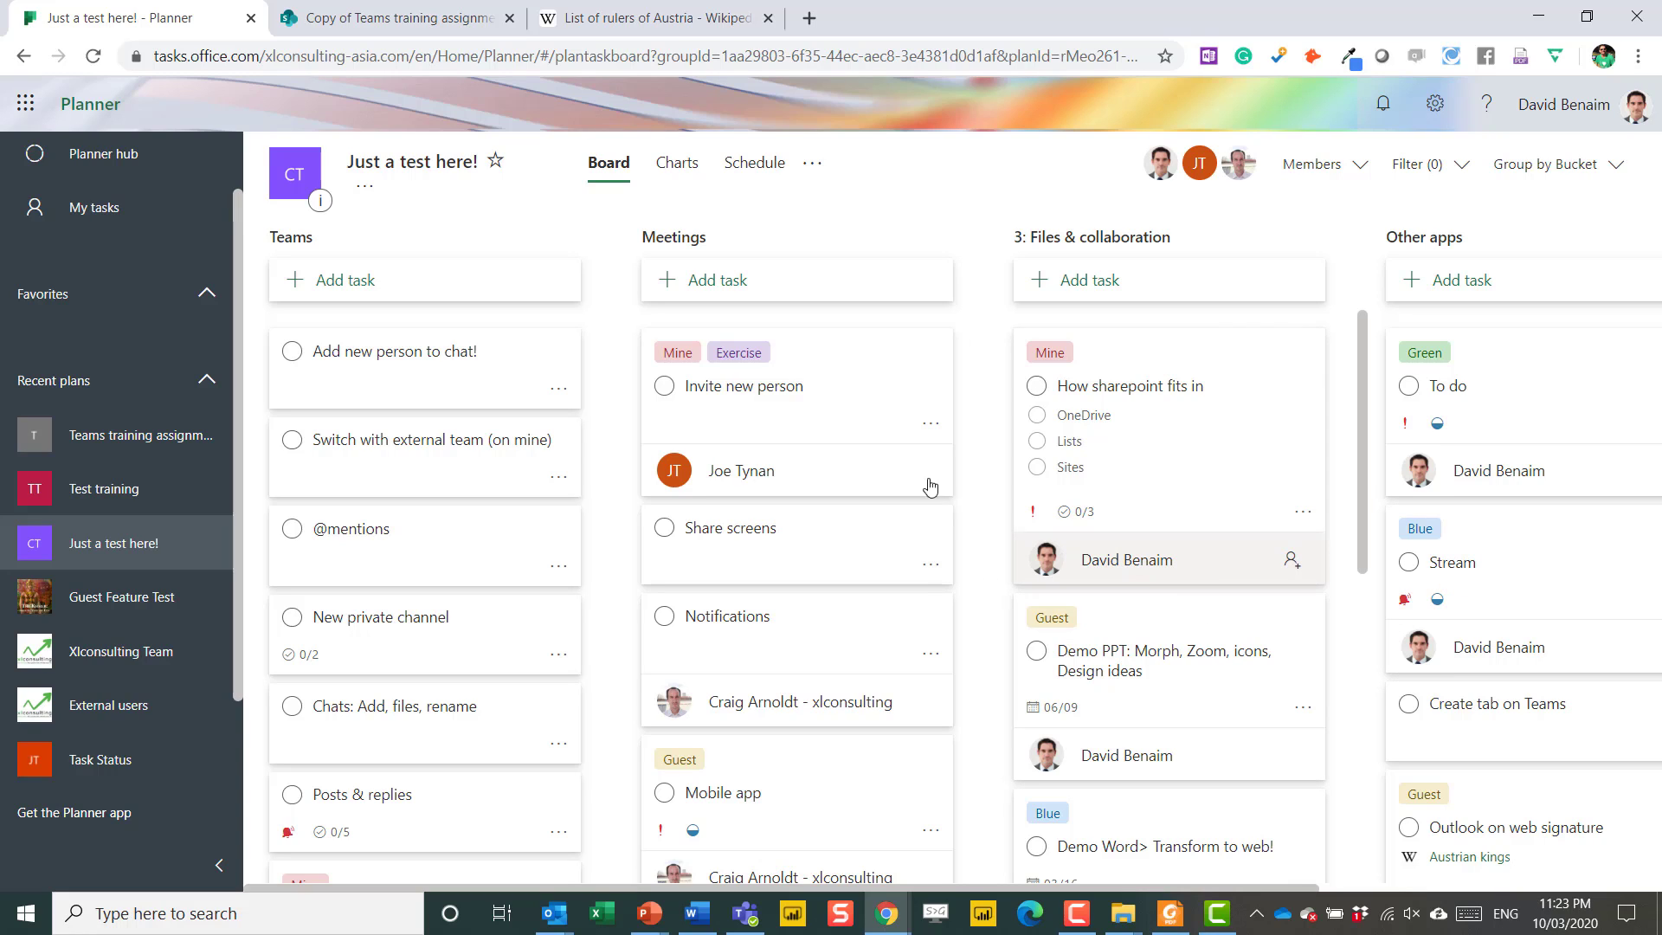
pyautogui.click(1559, 177)
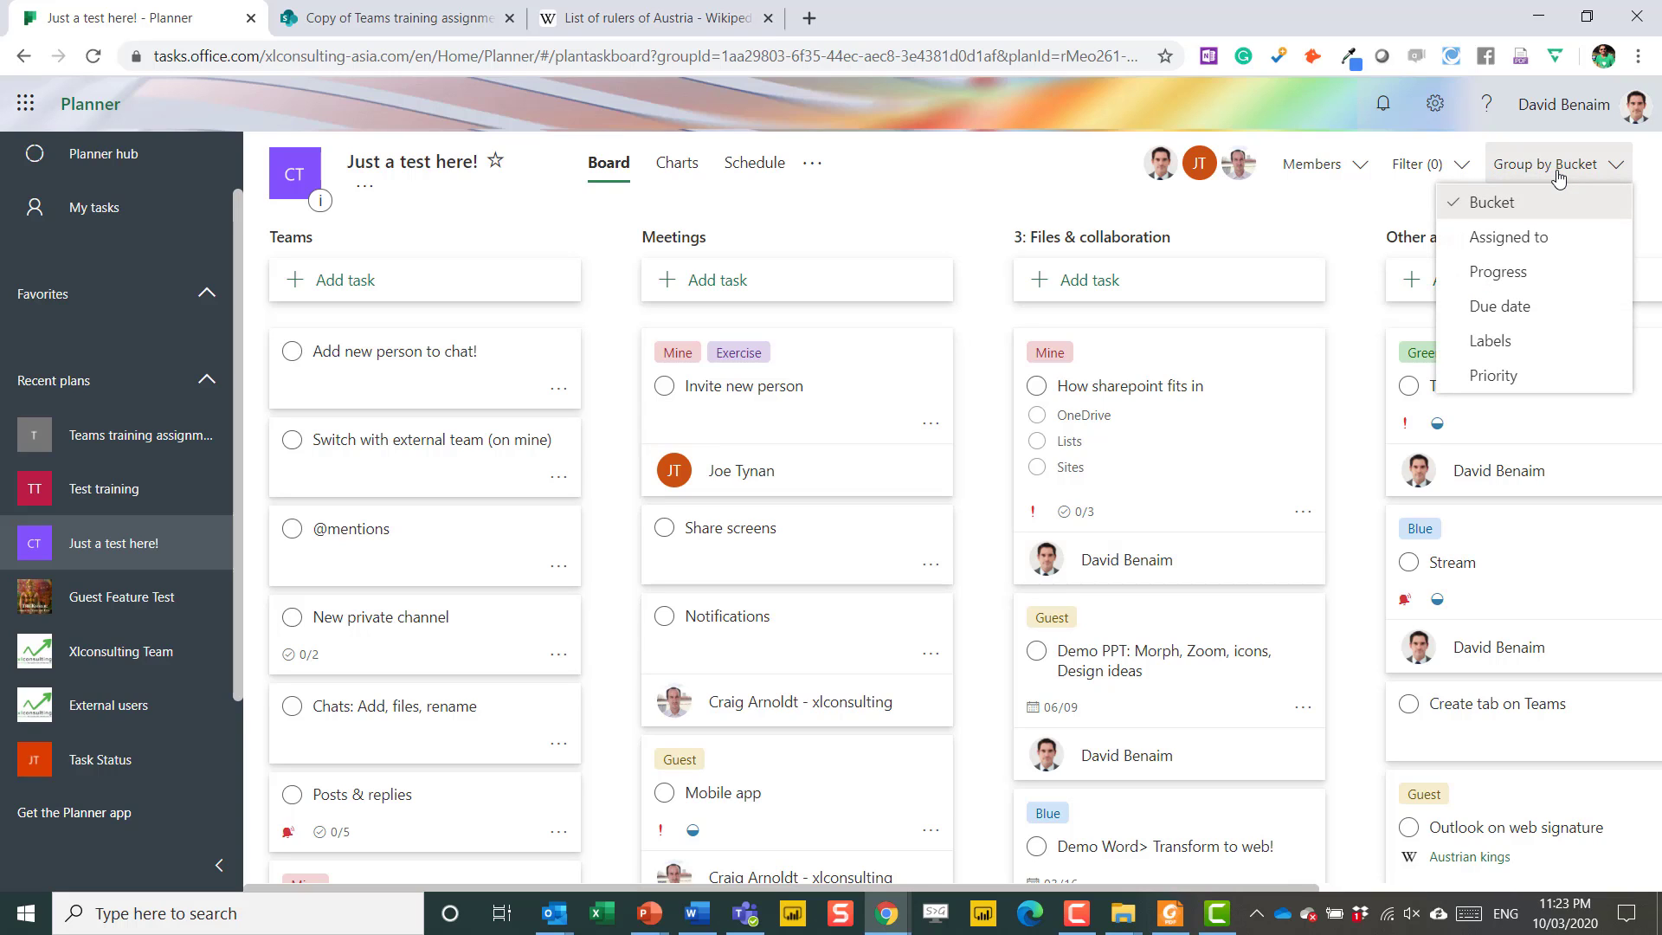
pyautogui.click(1547, 306)
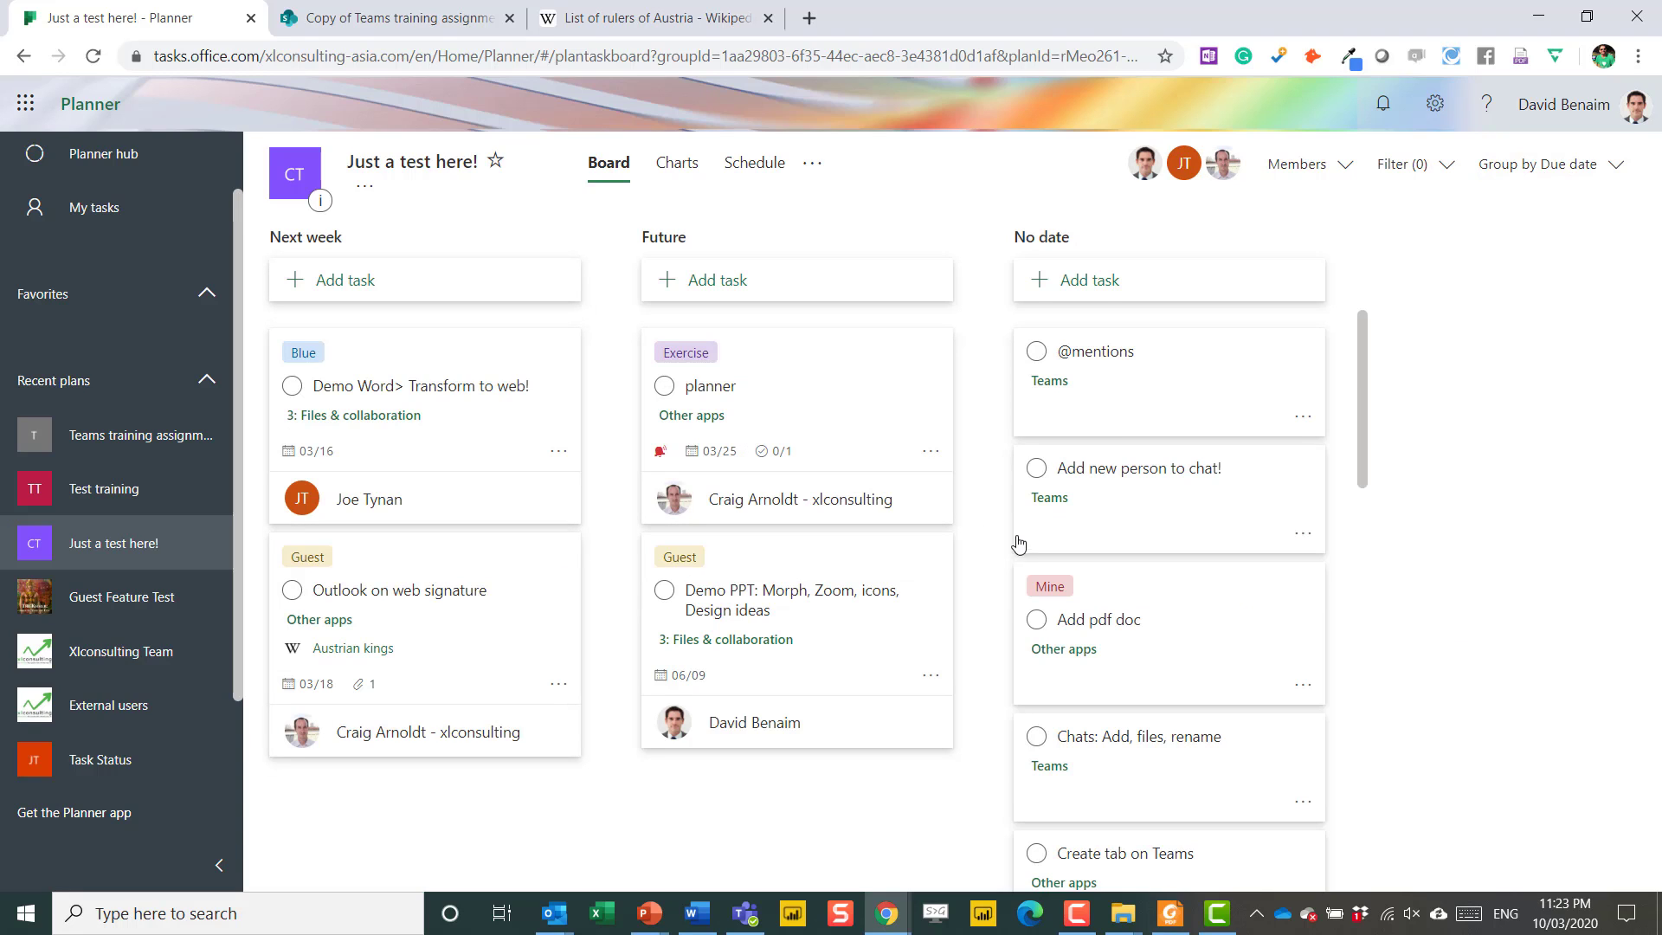
pyautogui.scroll(-5, 1152, 465)
pyautogui.scroll(5, 1152, 468)
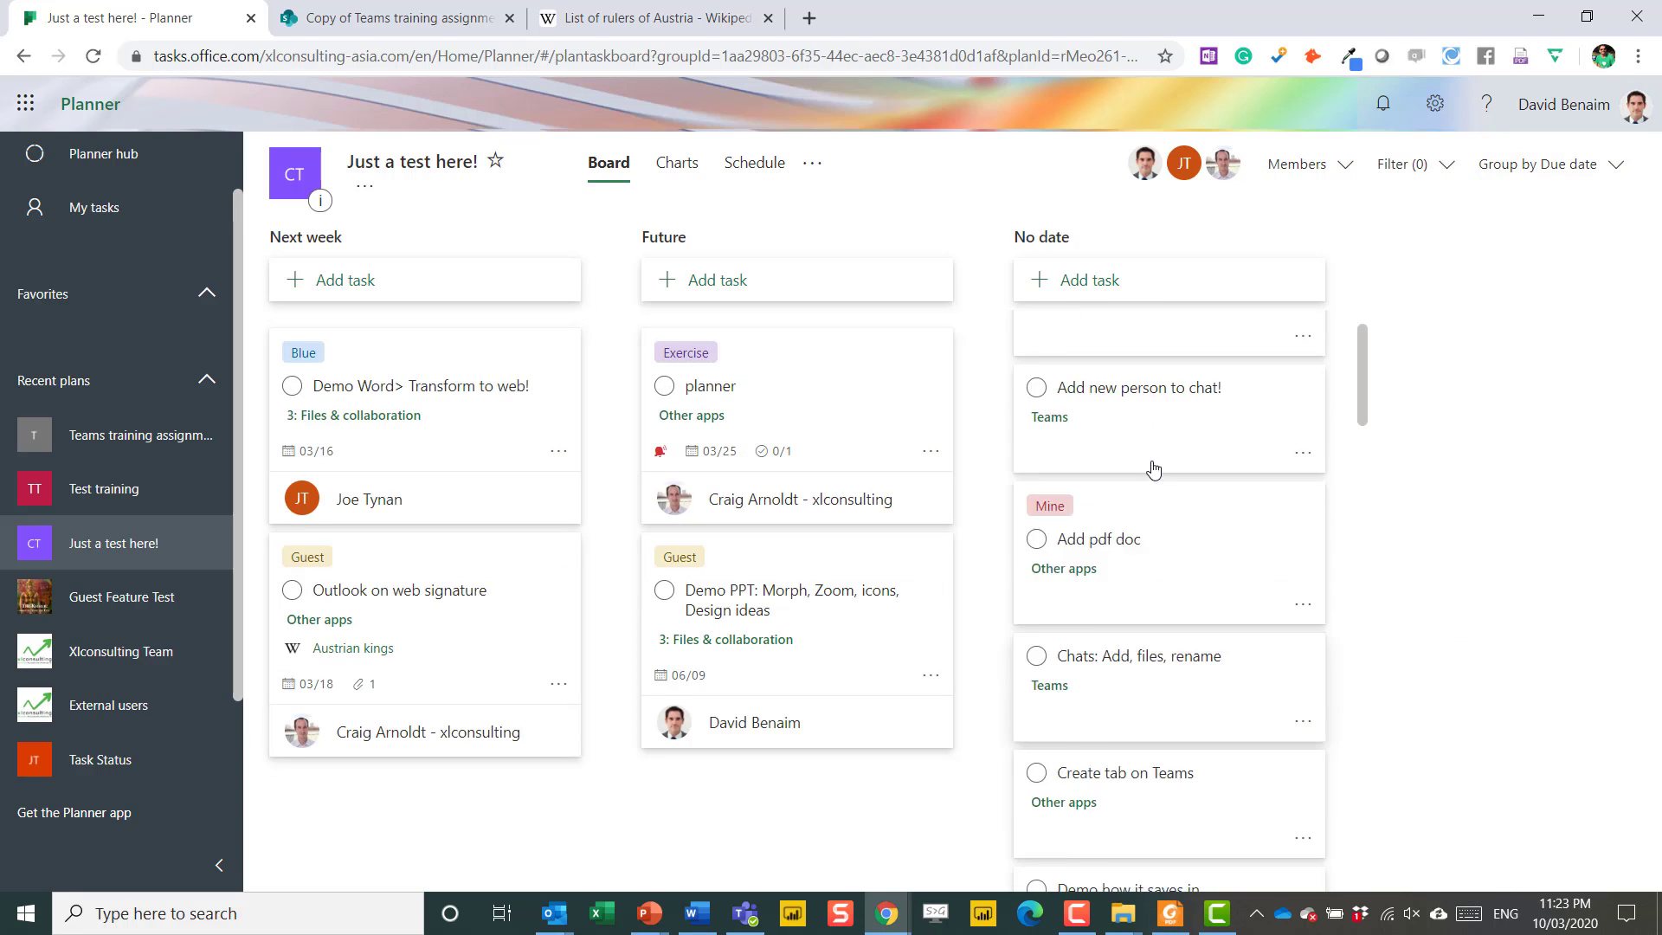
pyautogui.click(1576, 171)
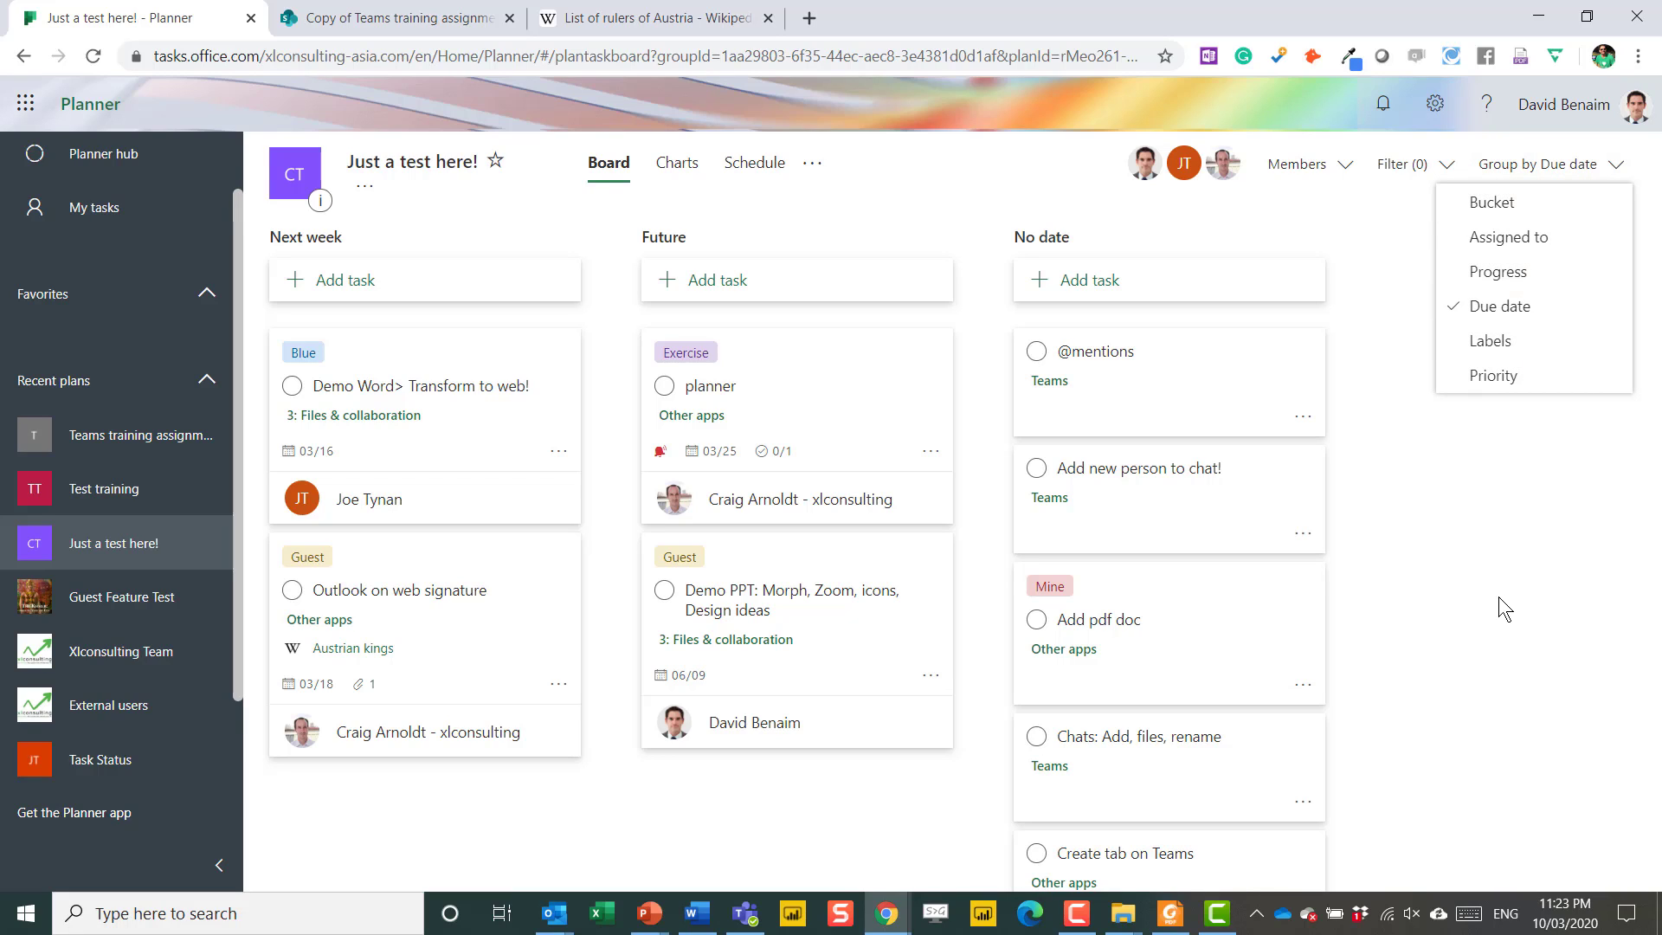
pyautogui.click(1537, 350)
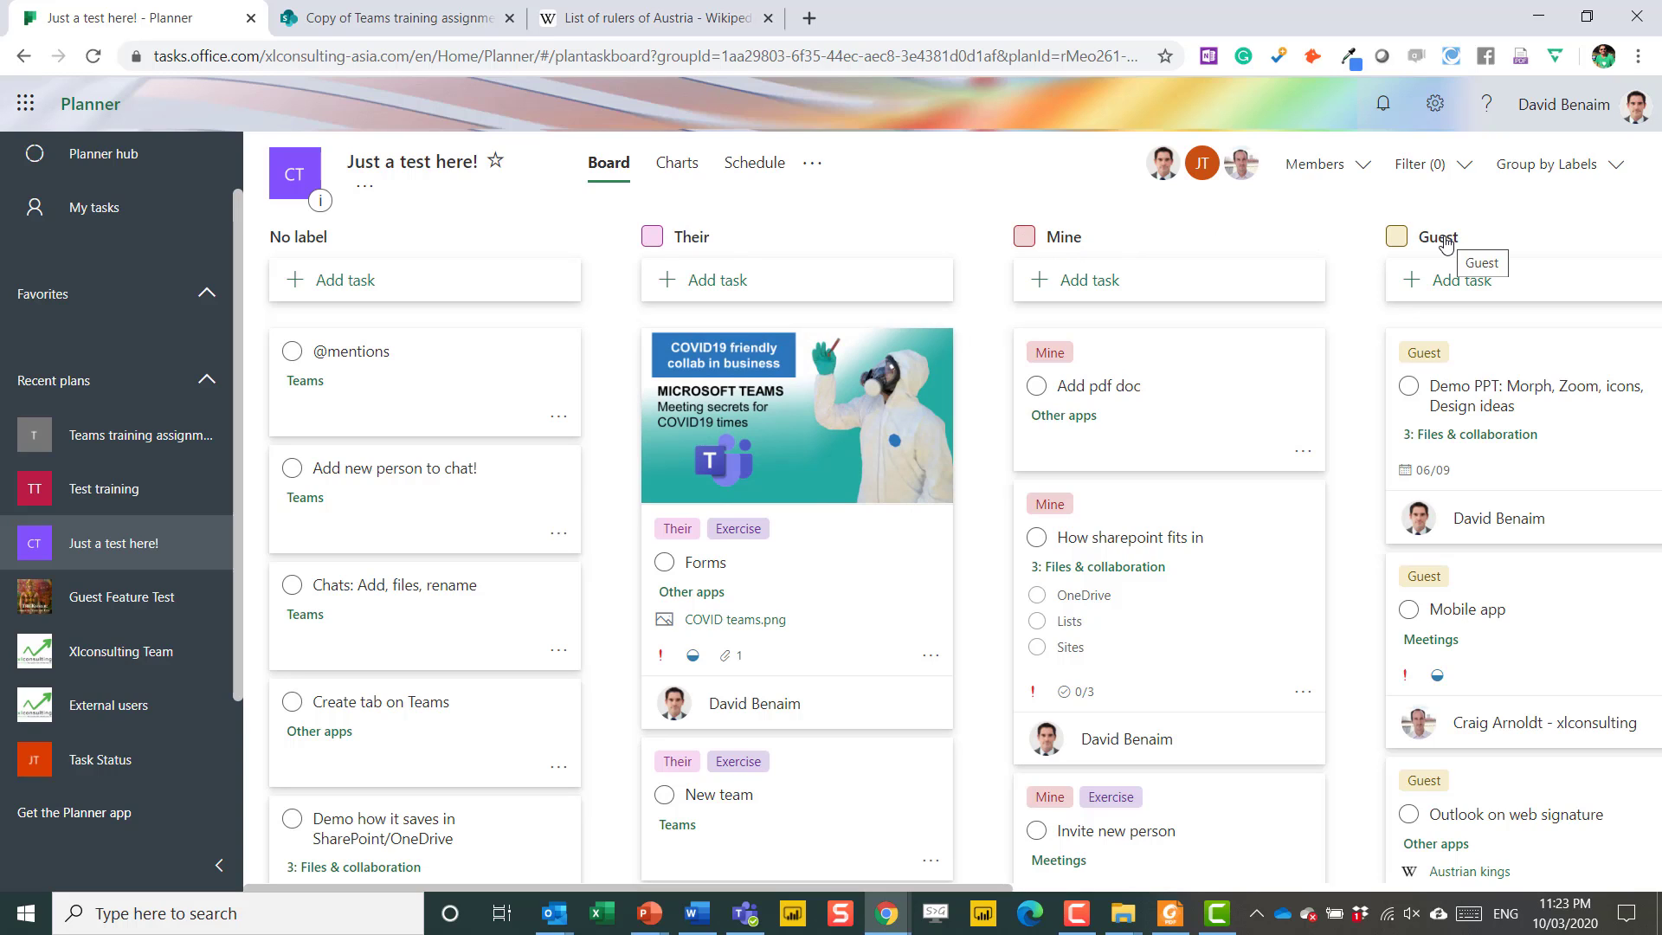
pyautogui.click(1571, 164)
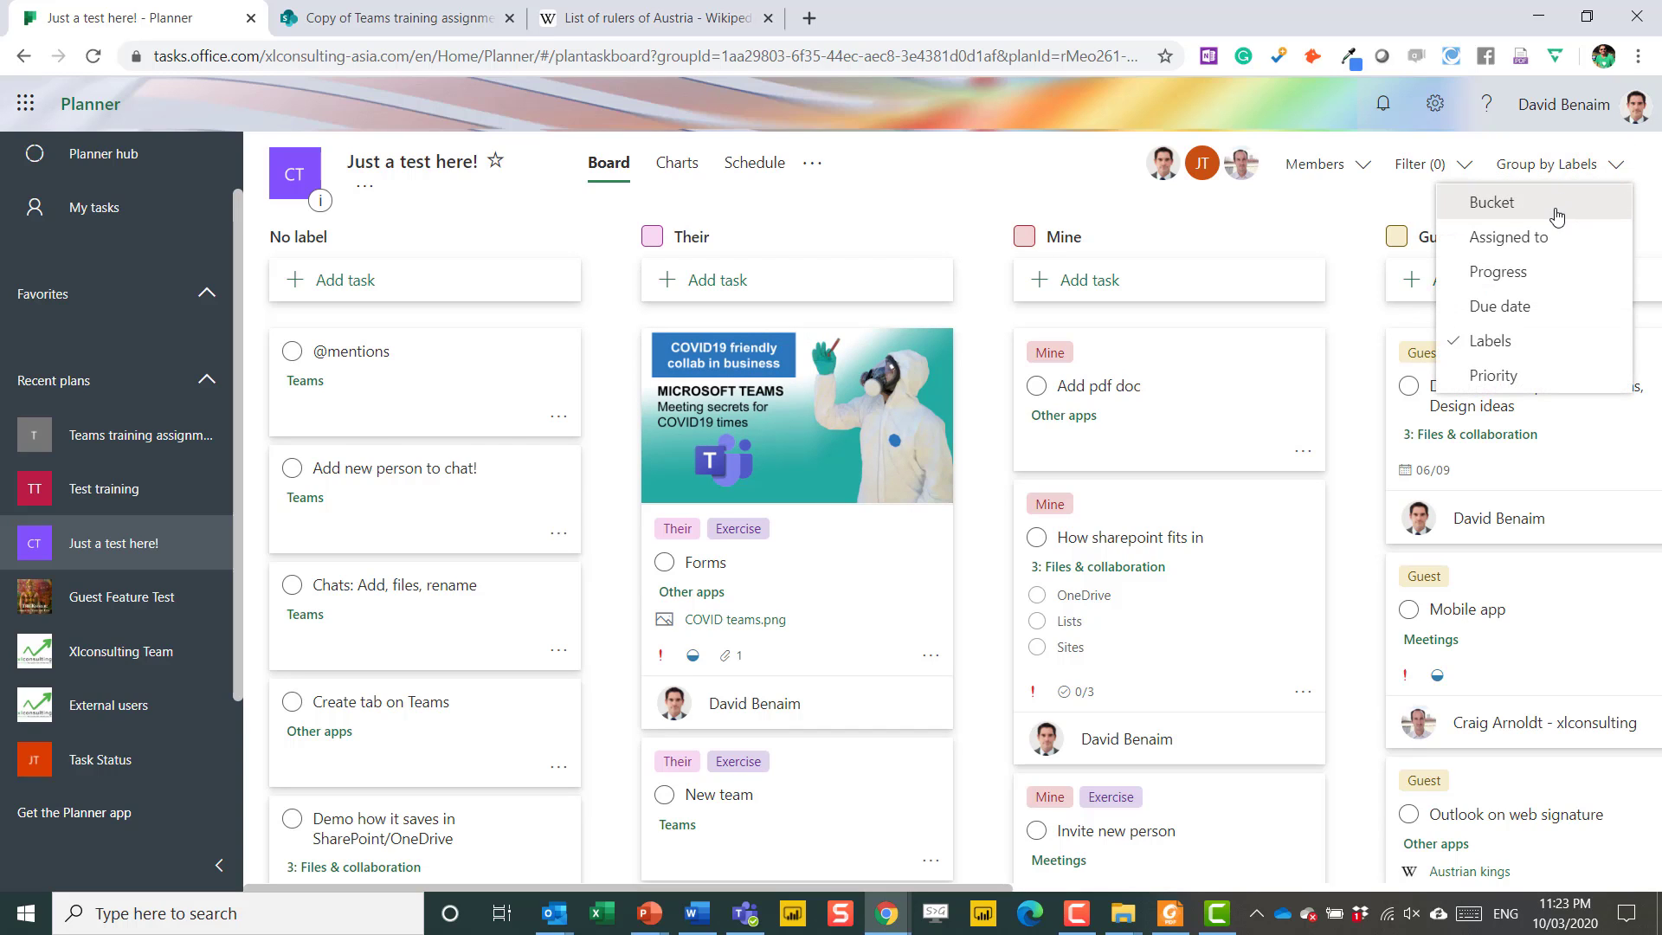
pyautogui.click(1492, 202)
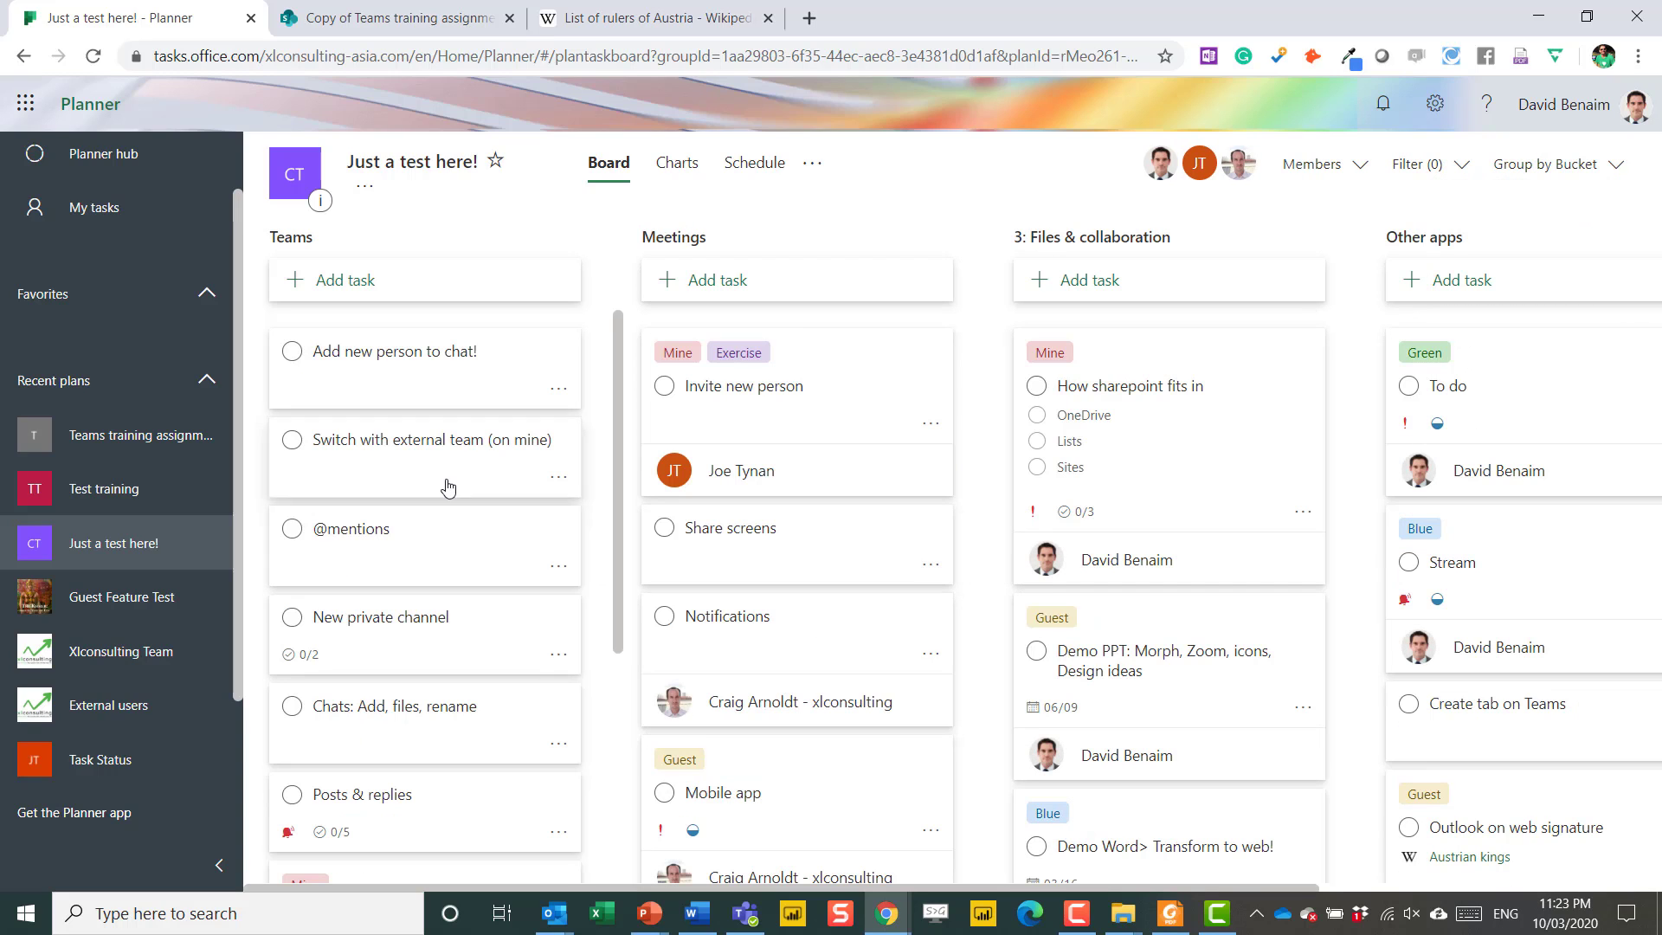
# - Add the task 'Demo Outlook meeting colour coding automated' under Teams and open its details
pyautogui.click(381, 298)
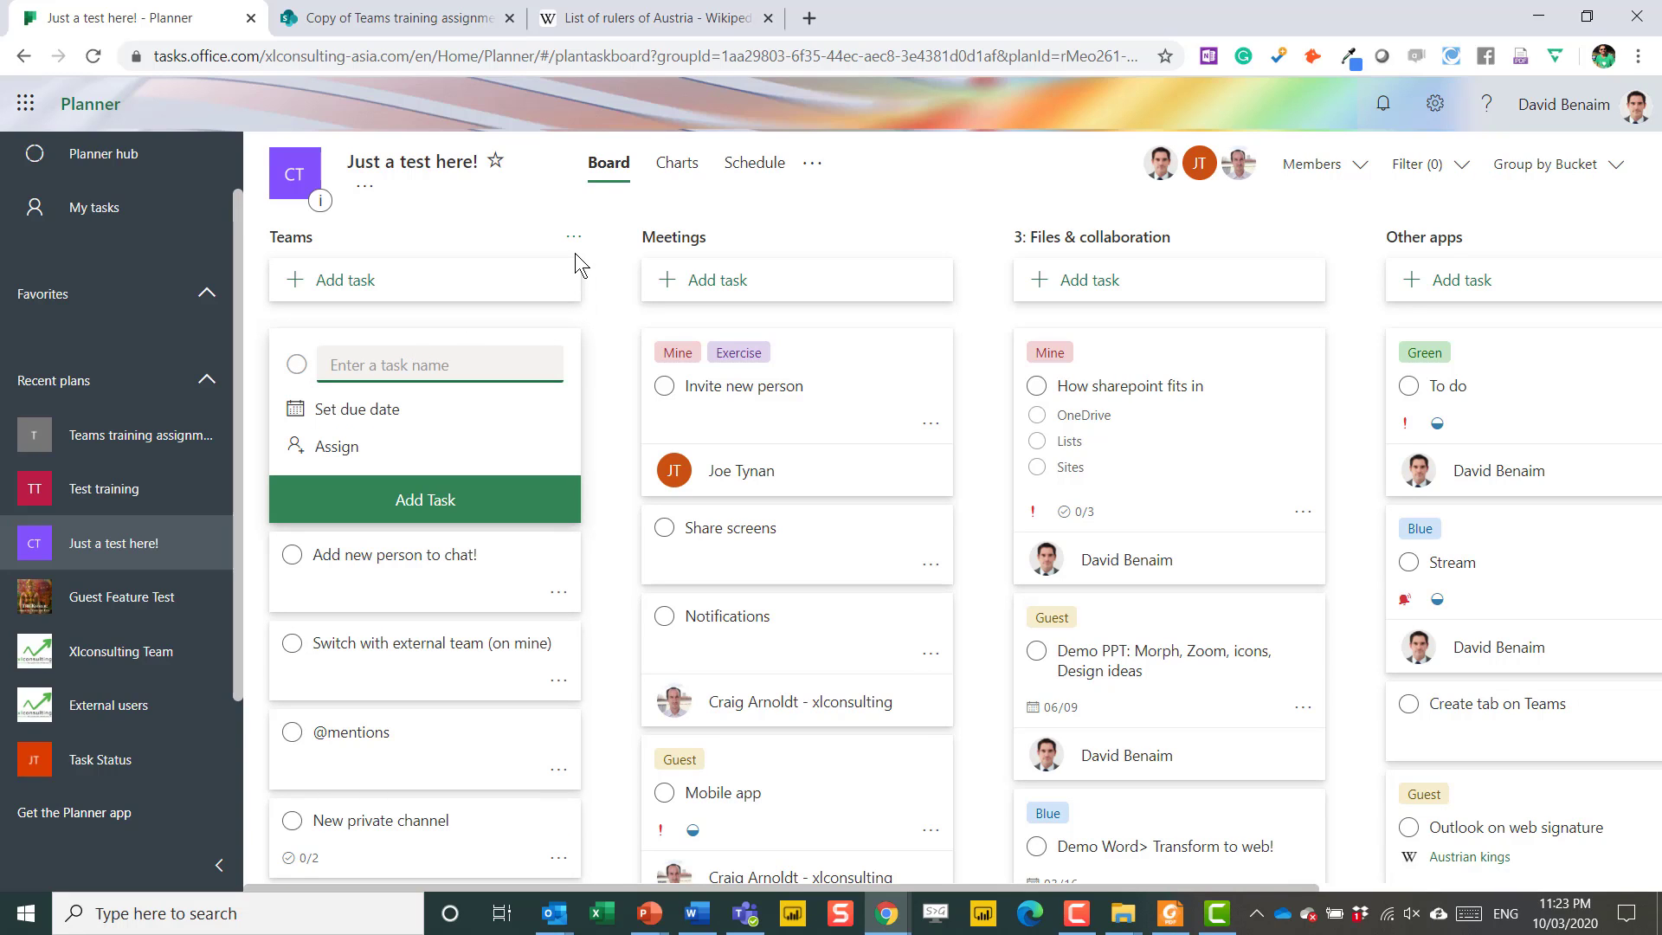
pyautogui.write('Demo Outlook meeting colour cod')
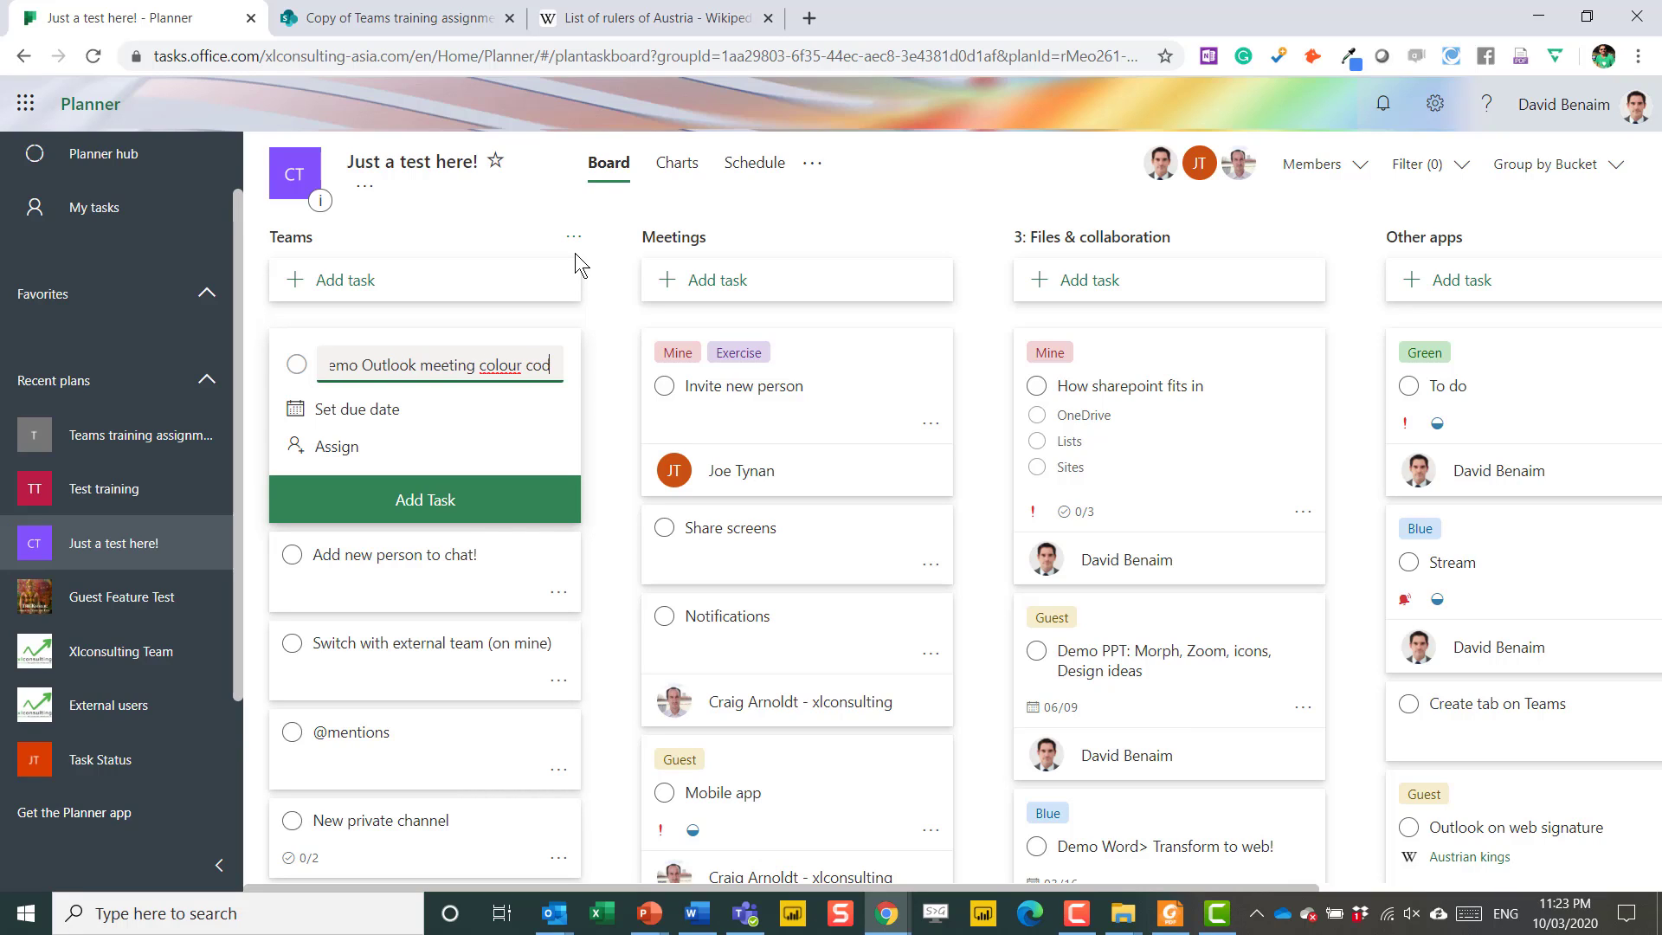
pyautogui.write('ing automated')
pyautogui.press('Return')
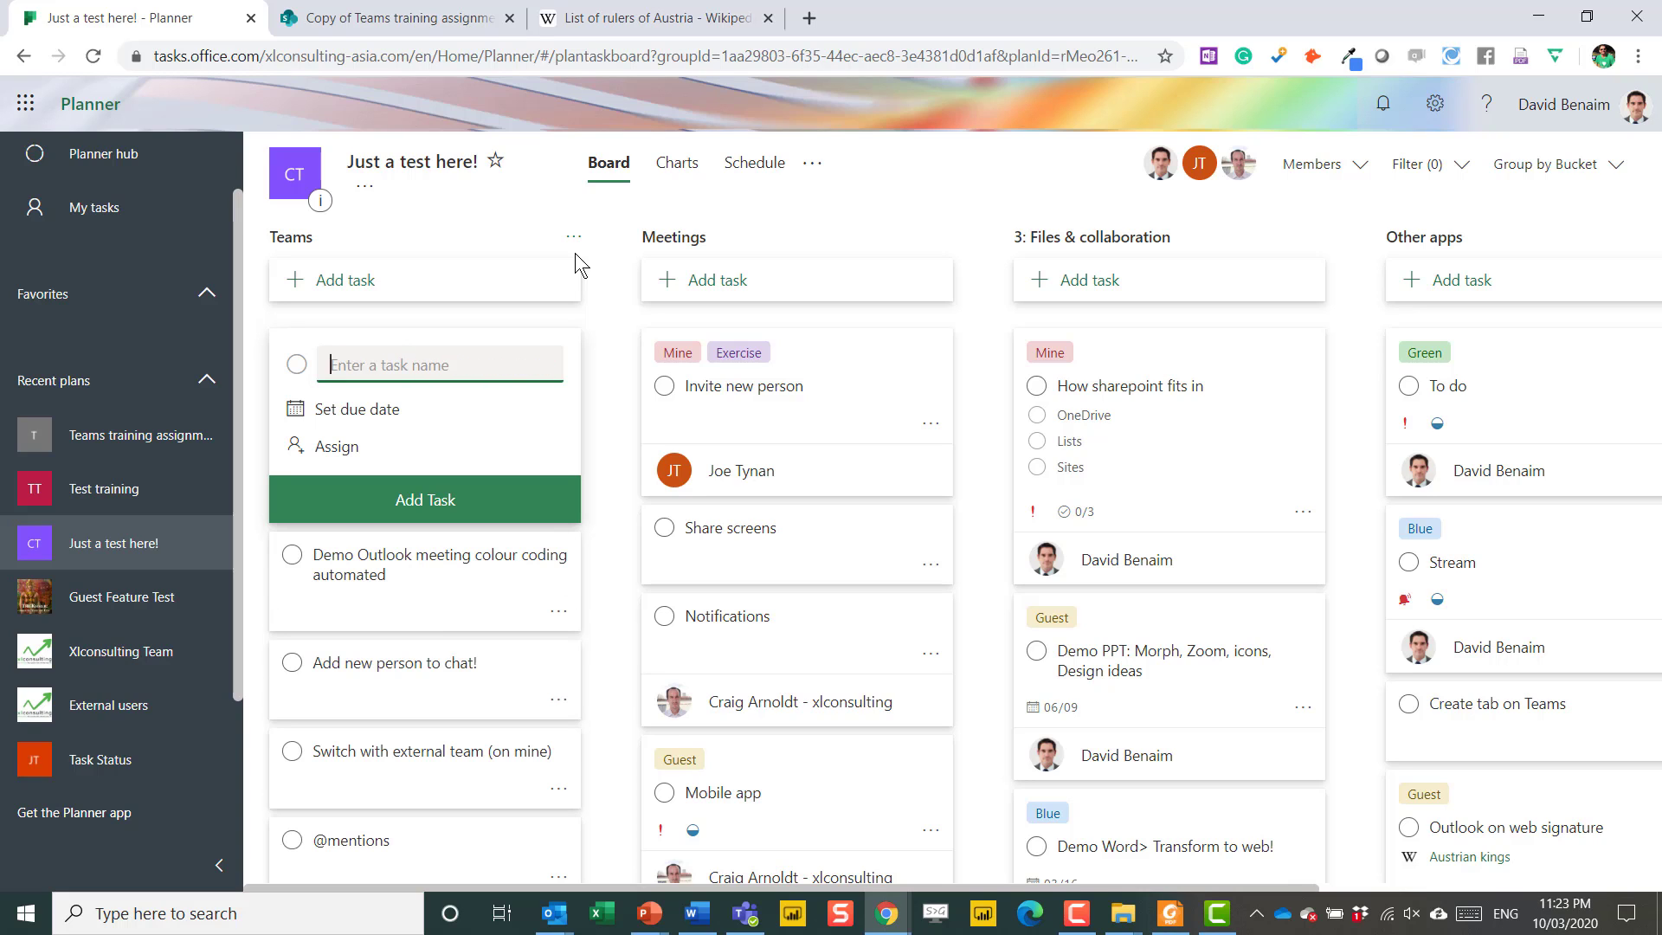
pyautogui.click(399, 569)
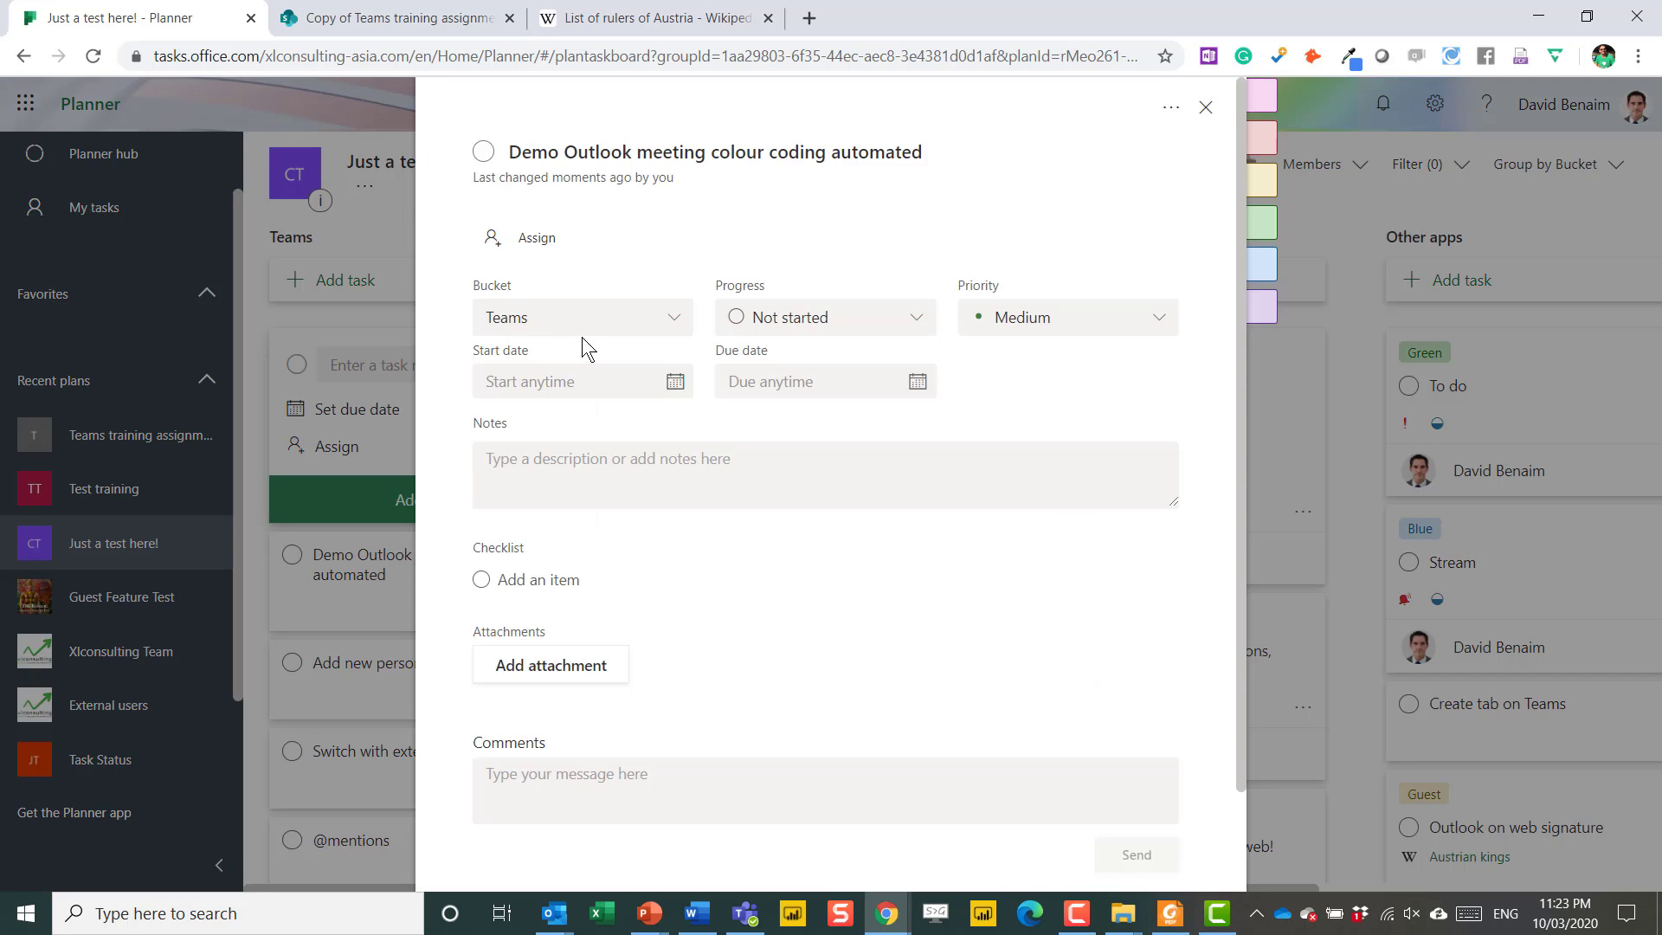
# - Assign the Demo Outlook task to two team members
pyautogui.click(531, 250)
pyautogui.click(575, 420)
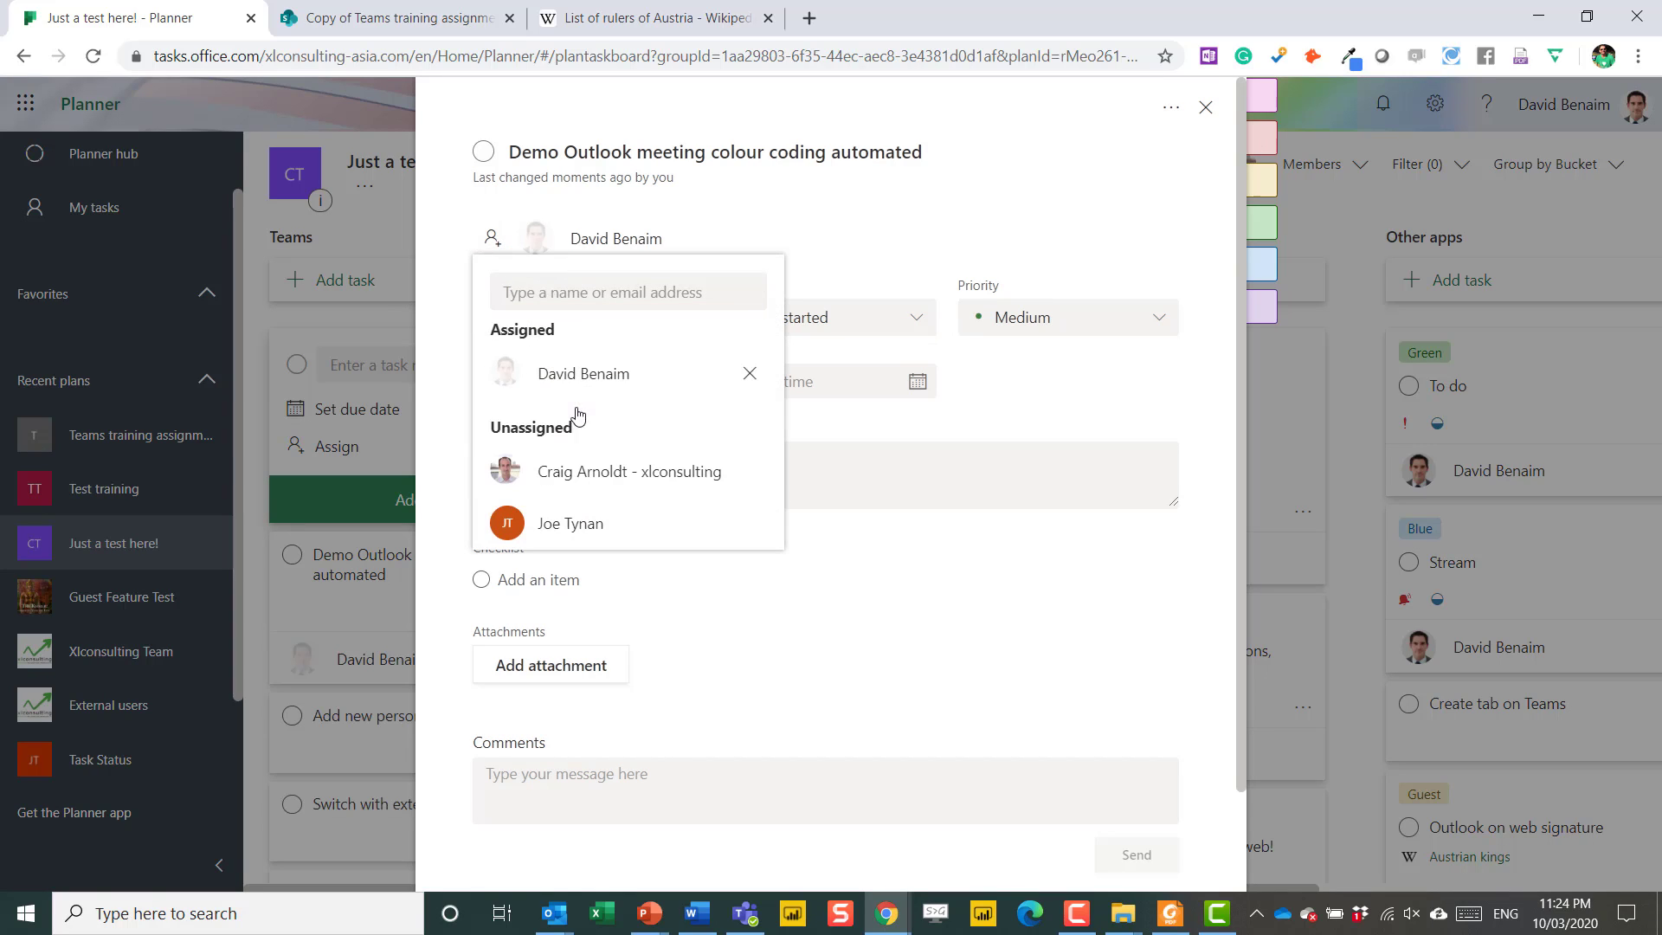
pyautogui.click(961, 521)
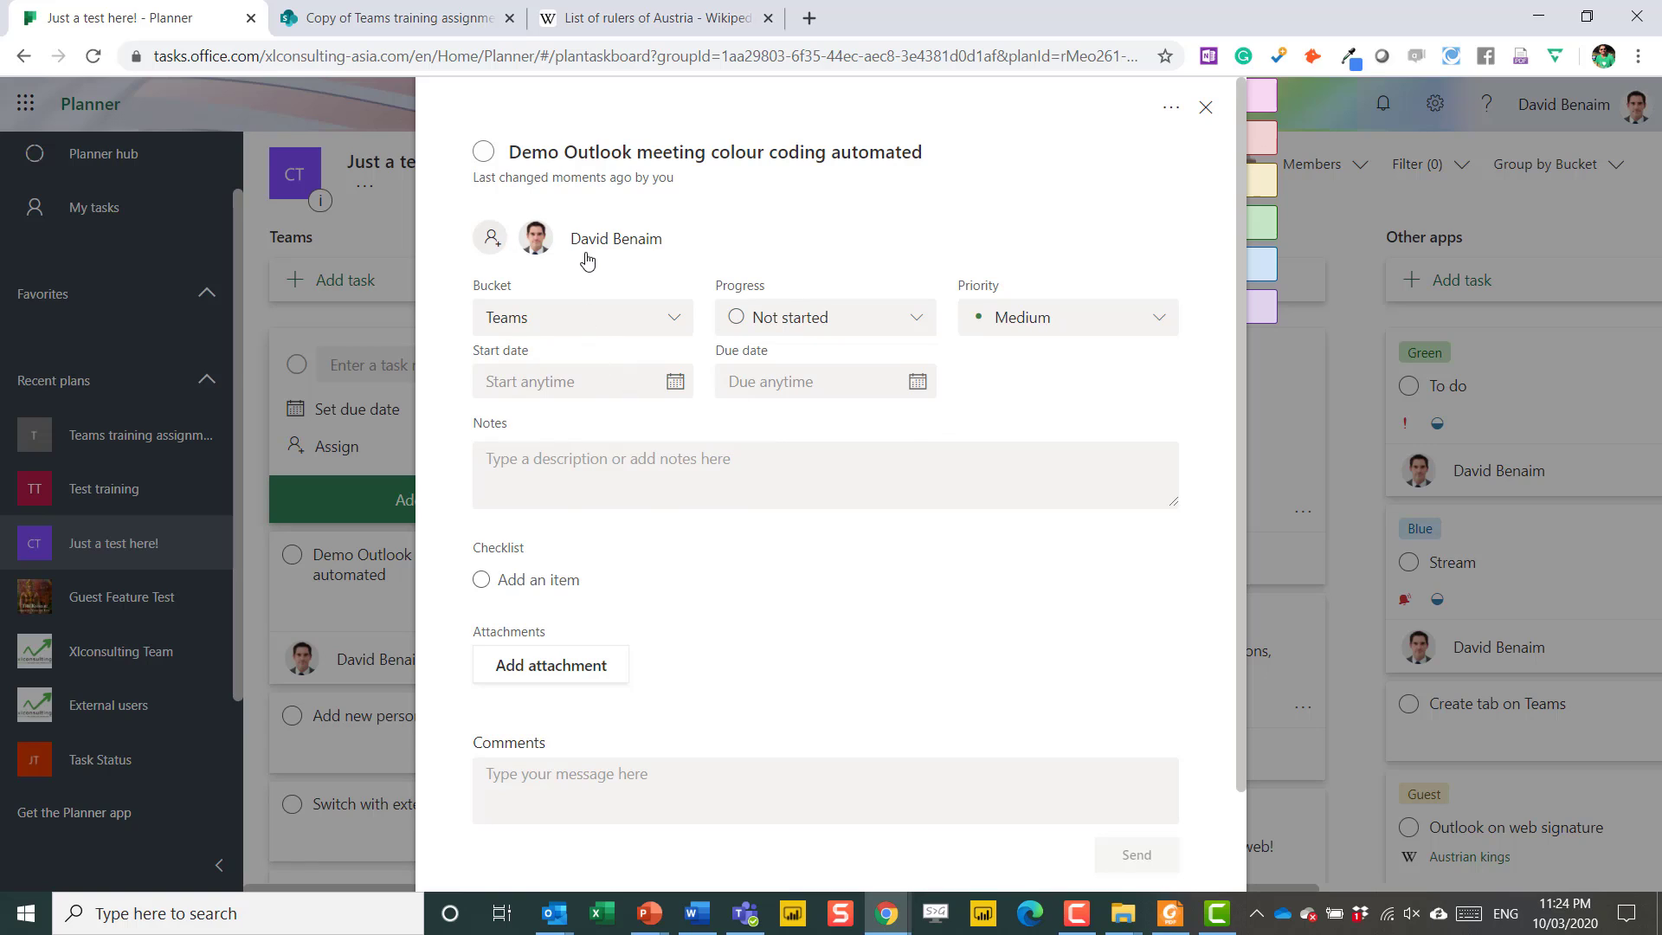
pyautogui.click(491, 244)
pyautogui.click(583, 523)
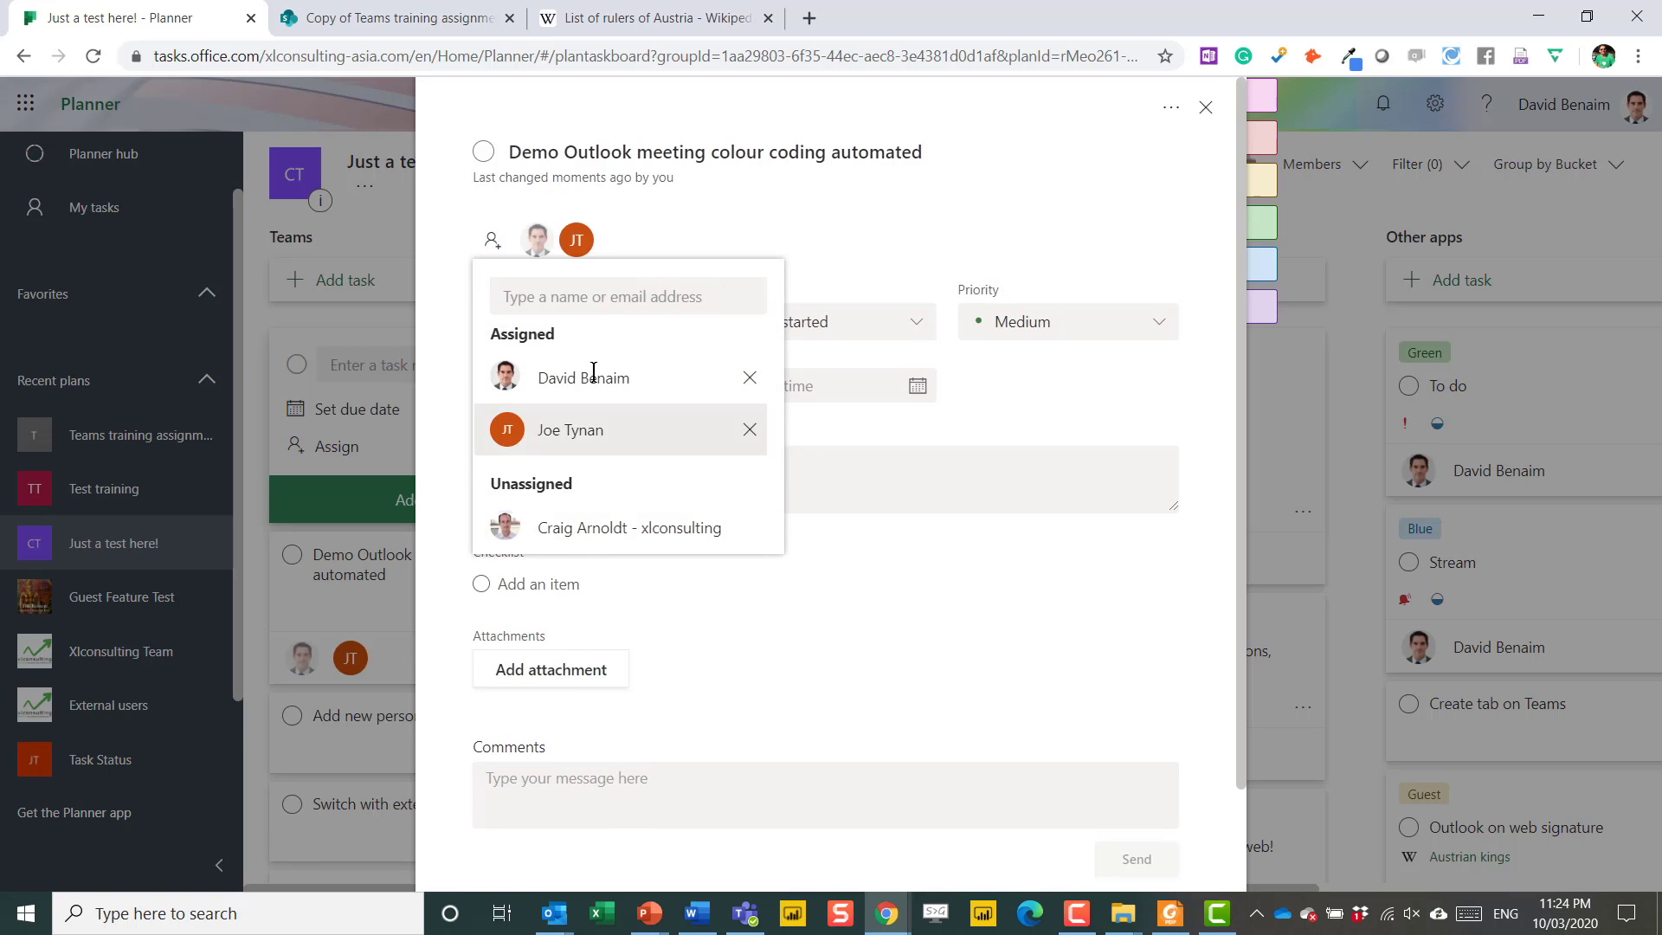
pyautogui.click(832, 223)
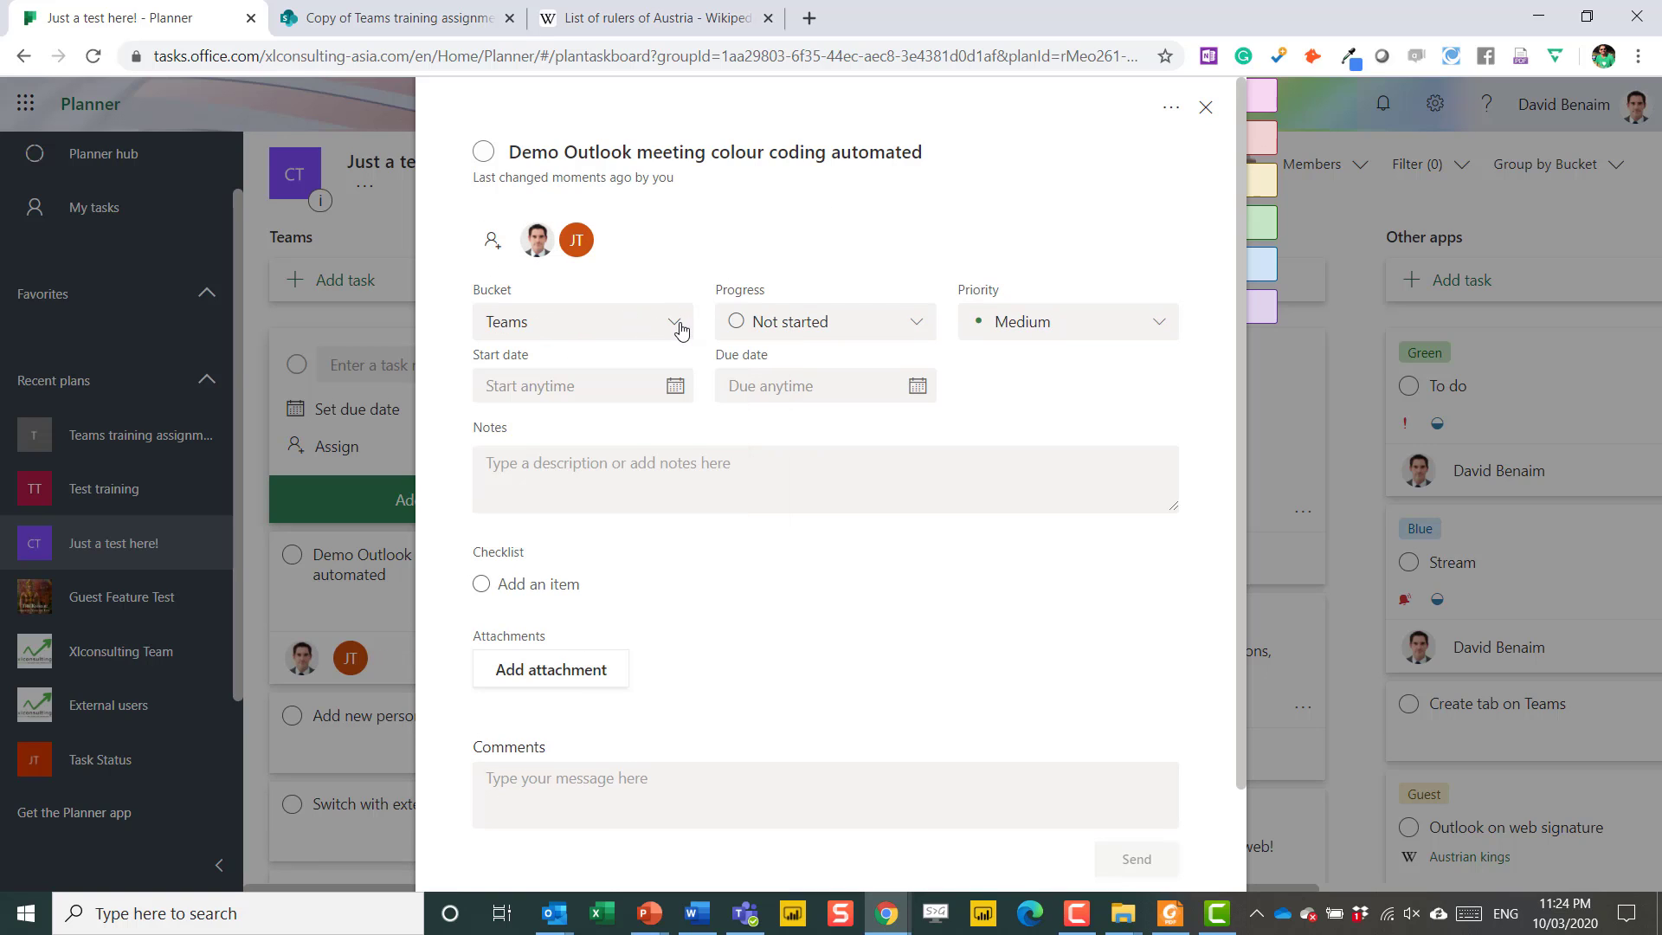
# - Set the task's progress to In progress and its priority to Important
pyautogui.click(831, 322)
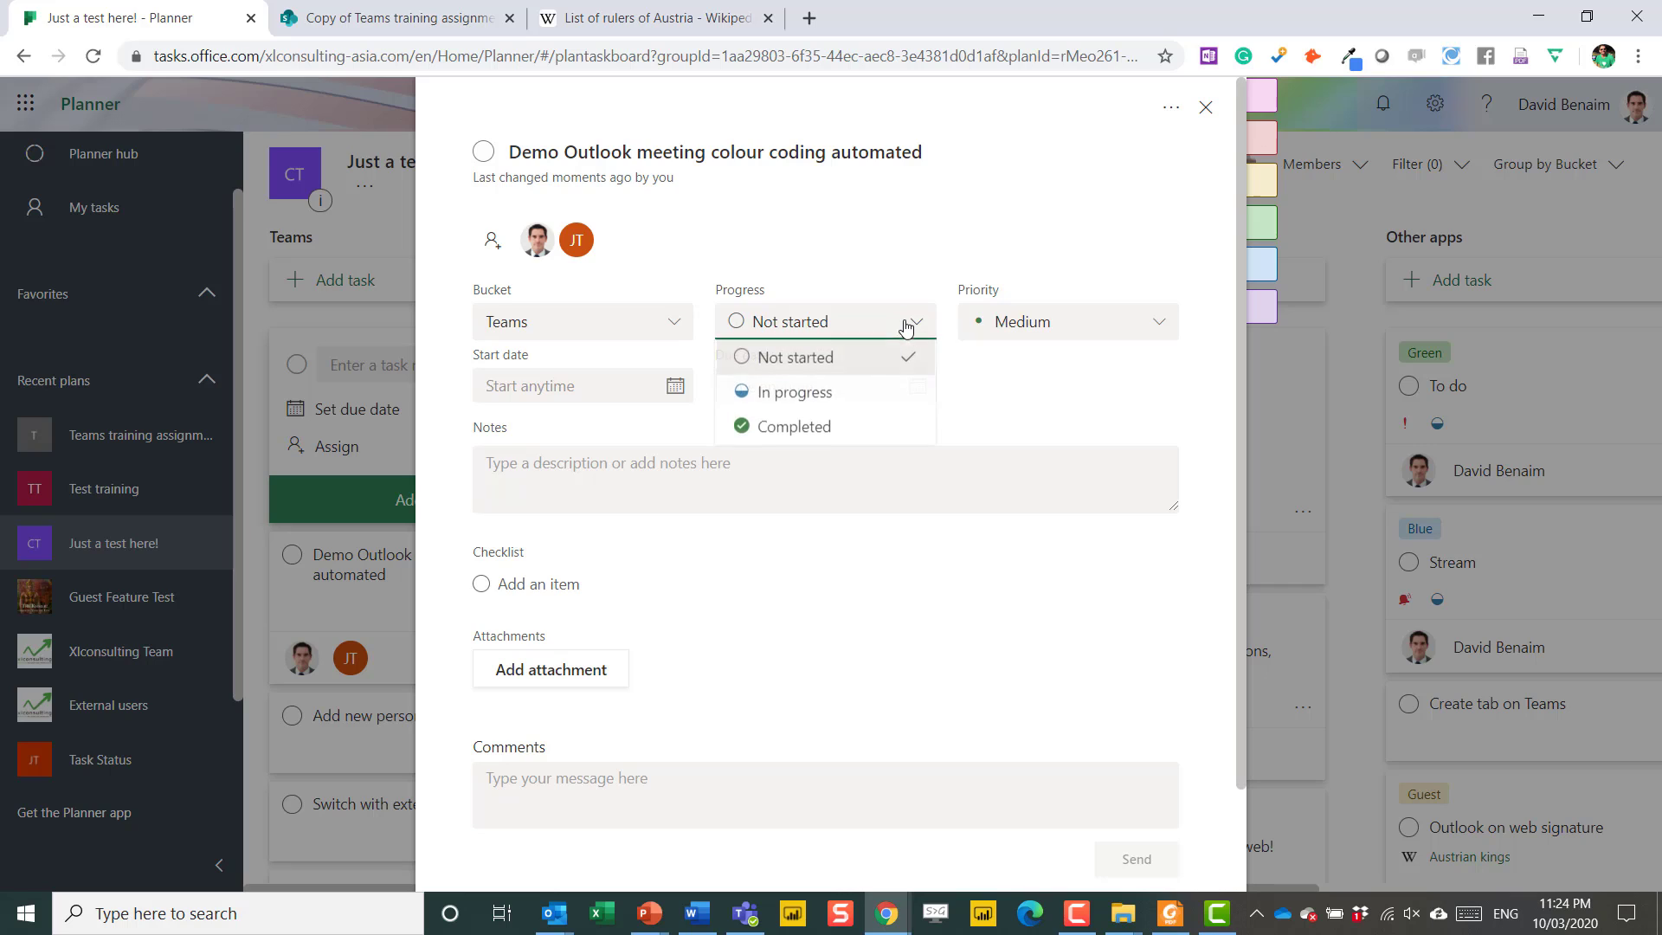
pyautogui.click(870, 404)
pyautogui.click(1030, 337)
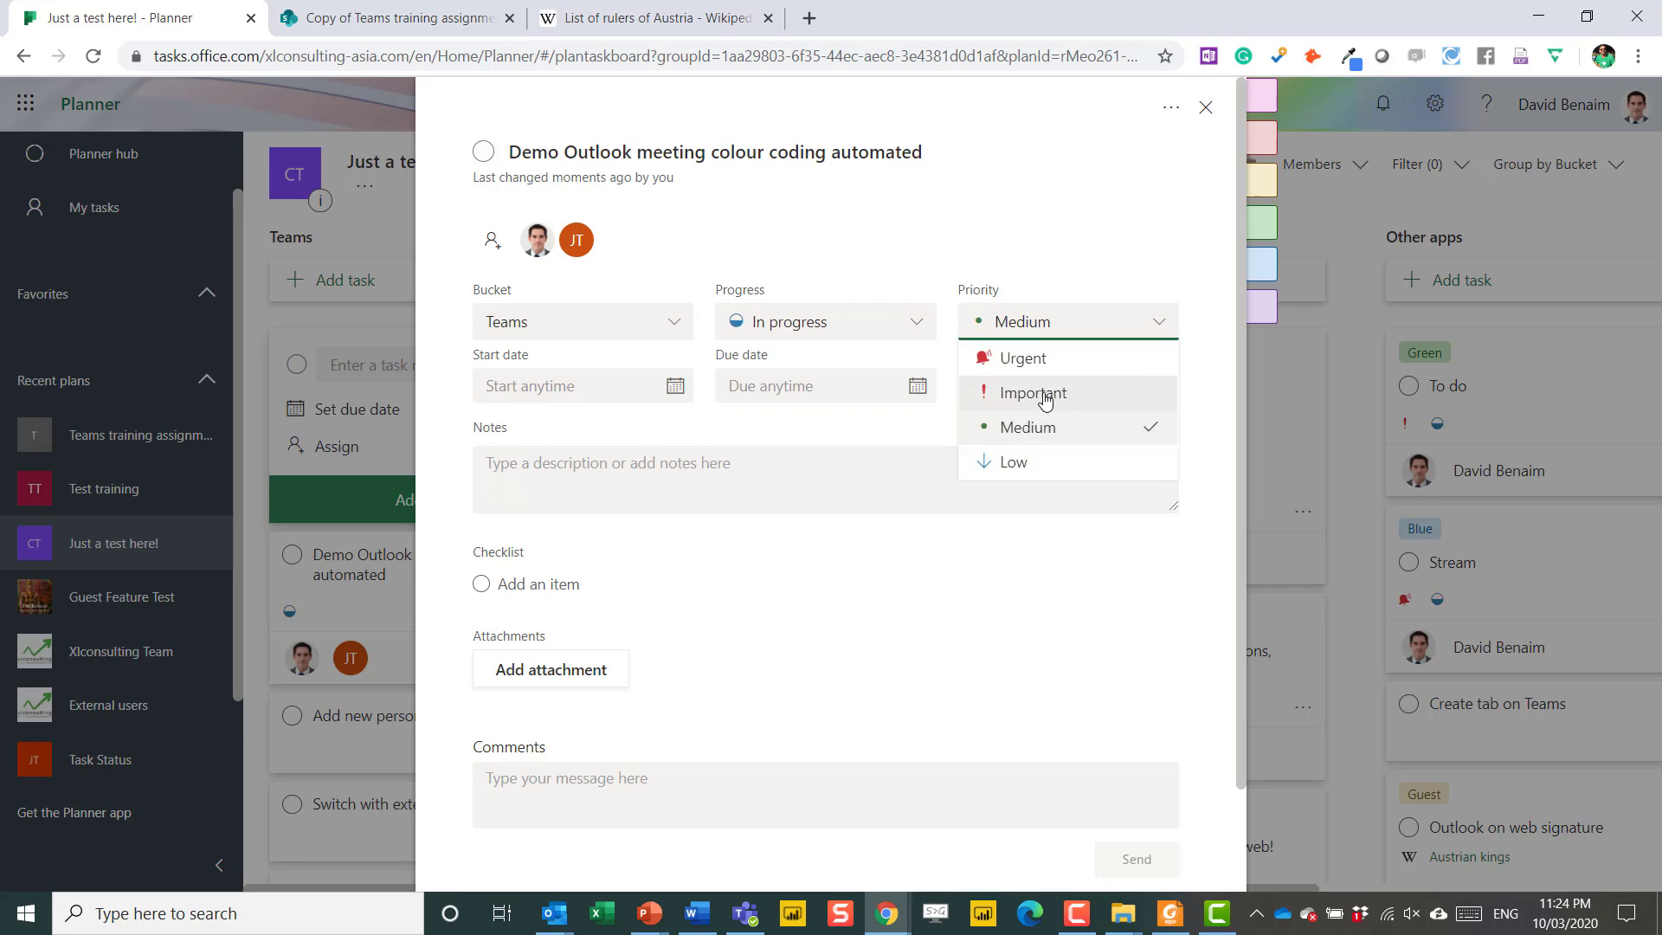
pyautogui.click(1039, 391)
pyautogui.click(631, 472)
pyautogui.click(559, 587)
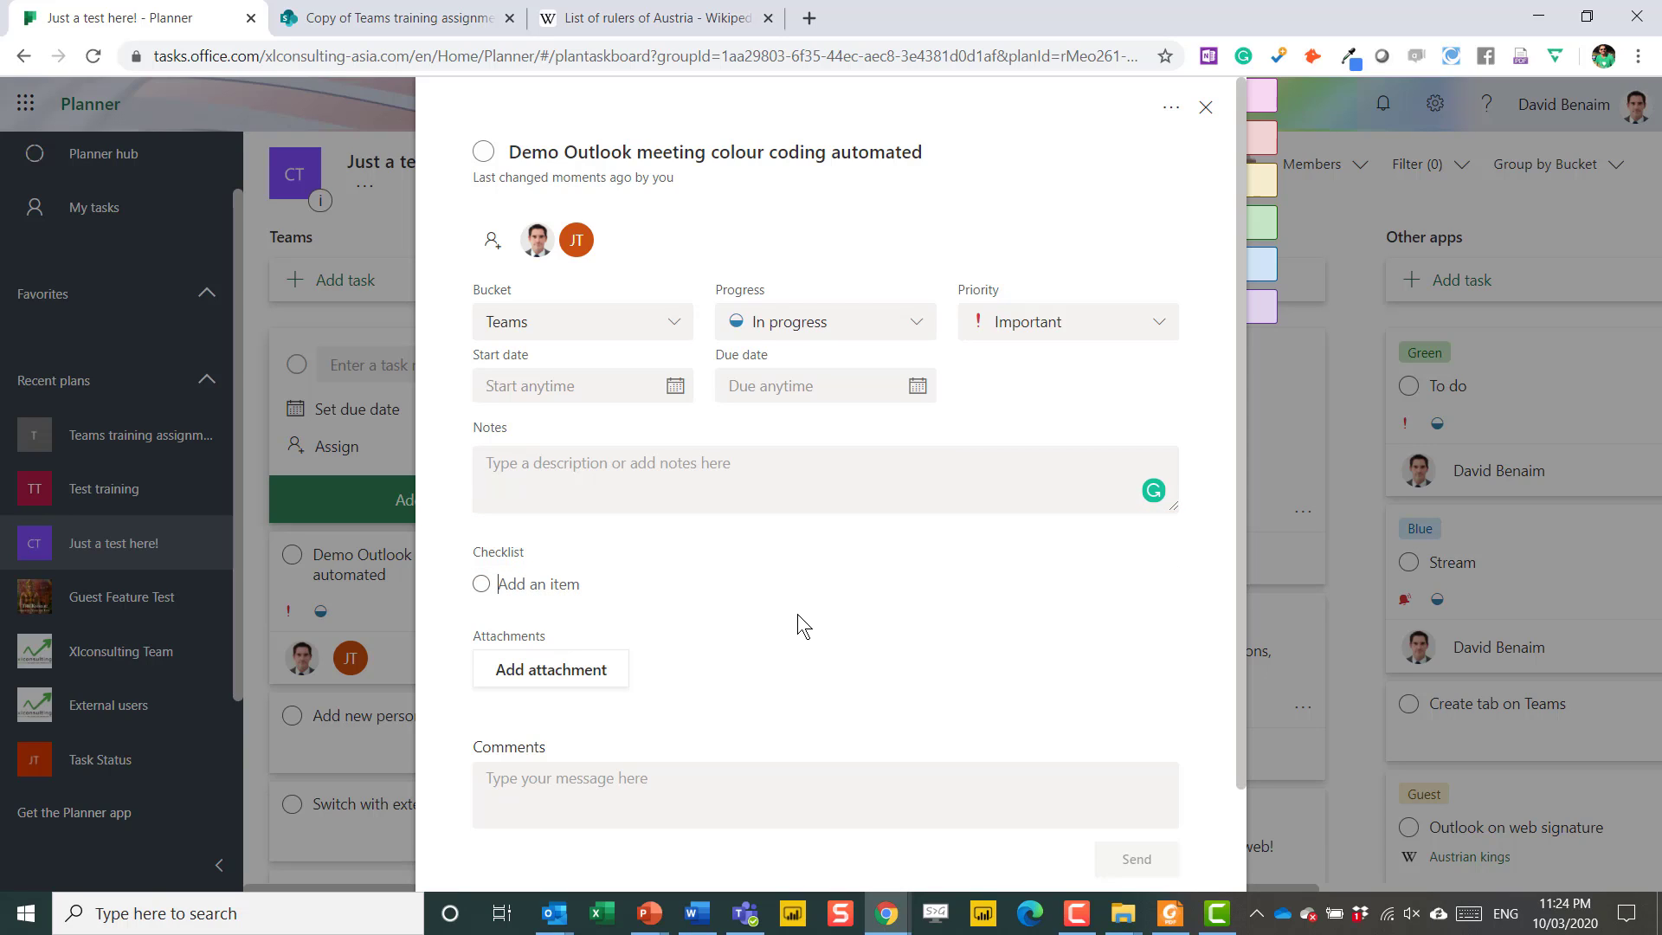
# - Add checklist items 'Cond formatting', 'Deadline = red' and 'Call = blue', shown on the card
pyautogui.write('C')
pyautogui.press('BackSpace')
pyautogui.write('Cond formatting')
pyautogui.press('Return')
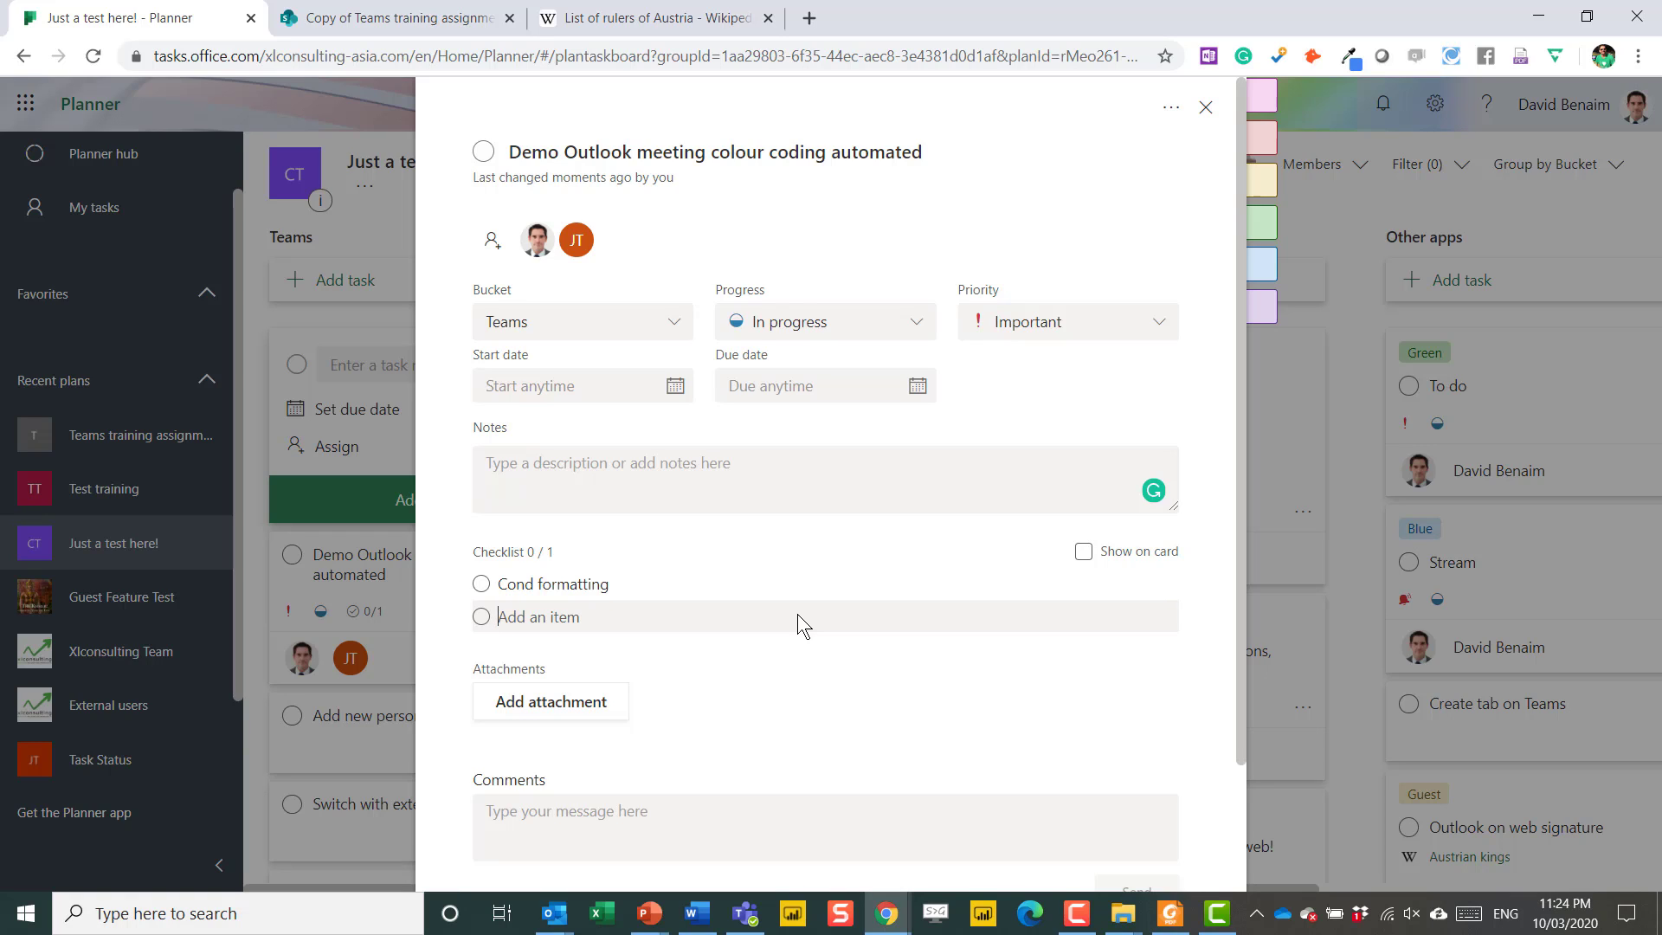
pyautogui.write('Deadline = red')
pyautogui.press('Return')
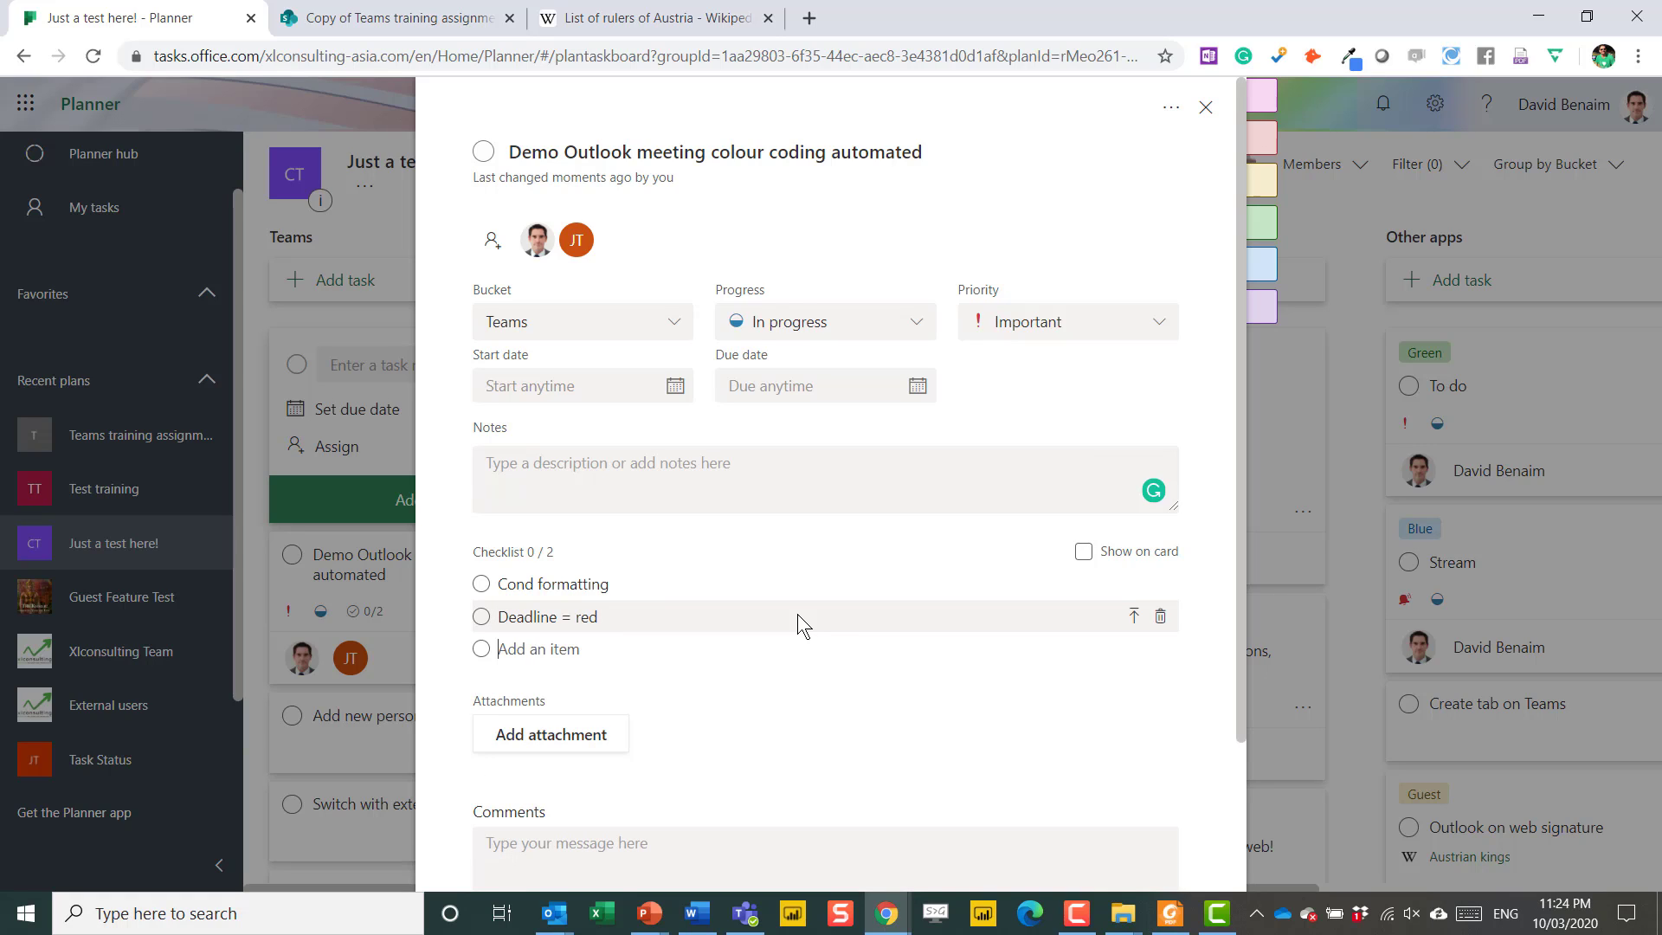
pyautogui.write('Call = blue')
pyautogui.press('Return')
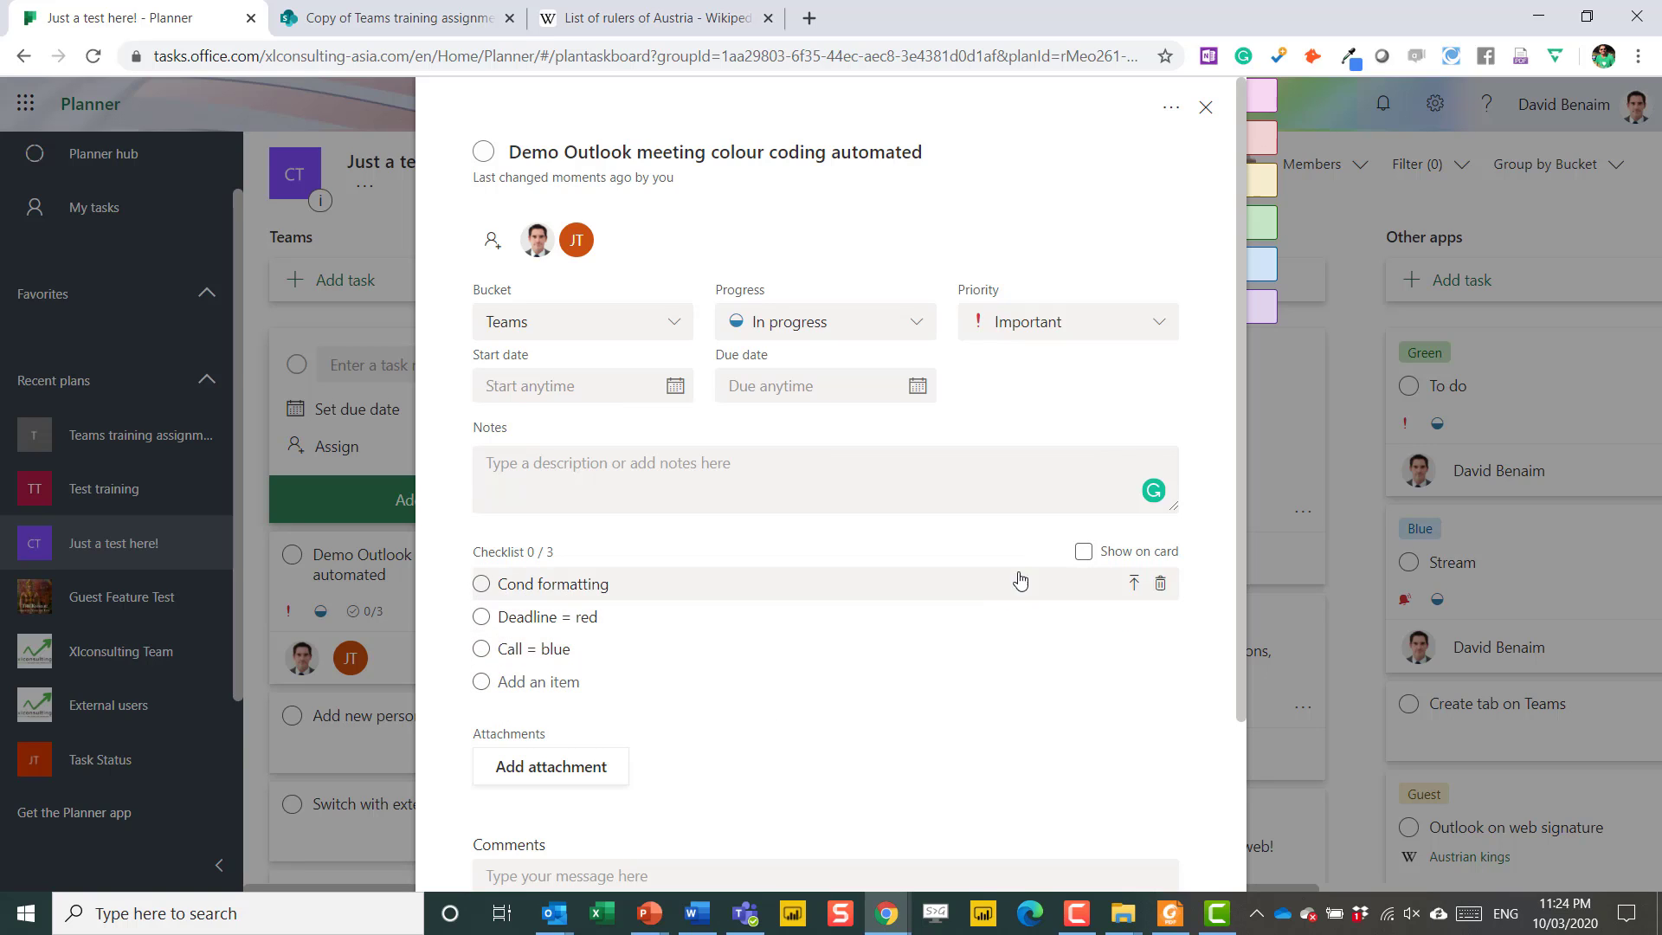
pyautogui.click(1083, 552)
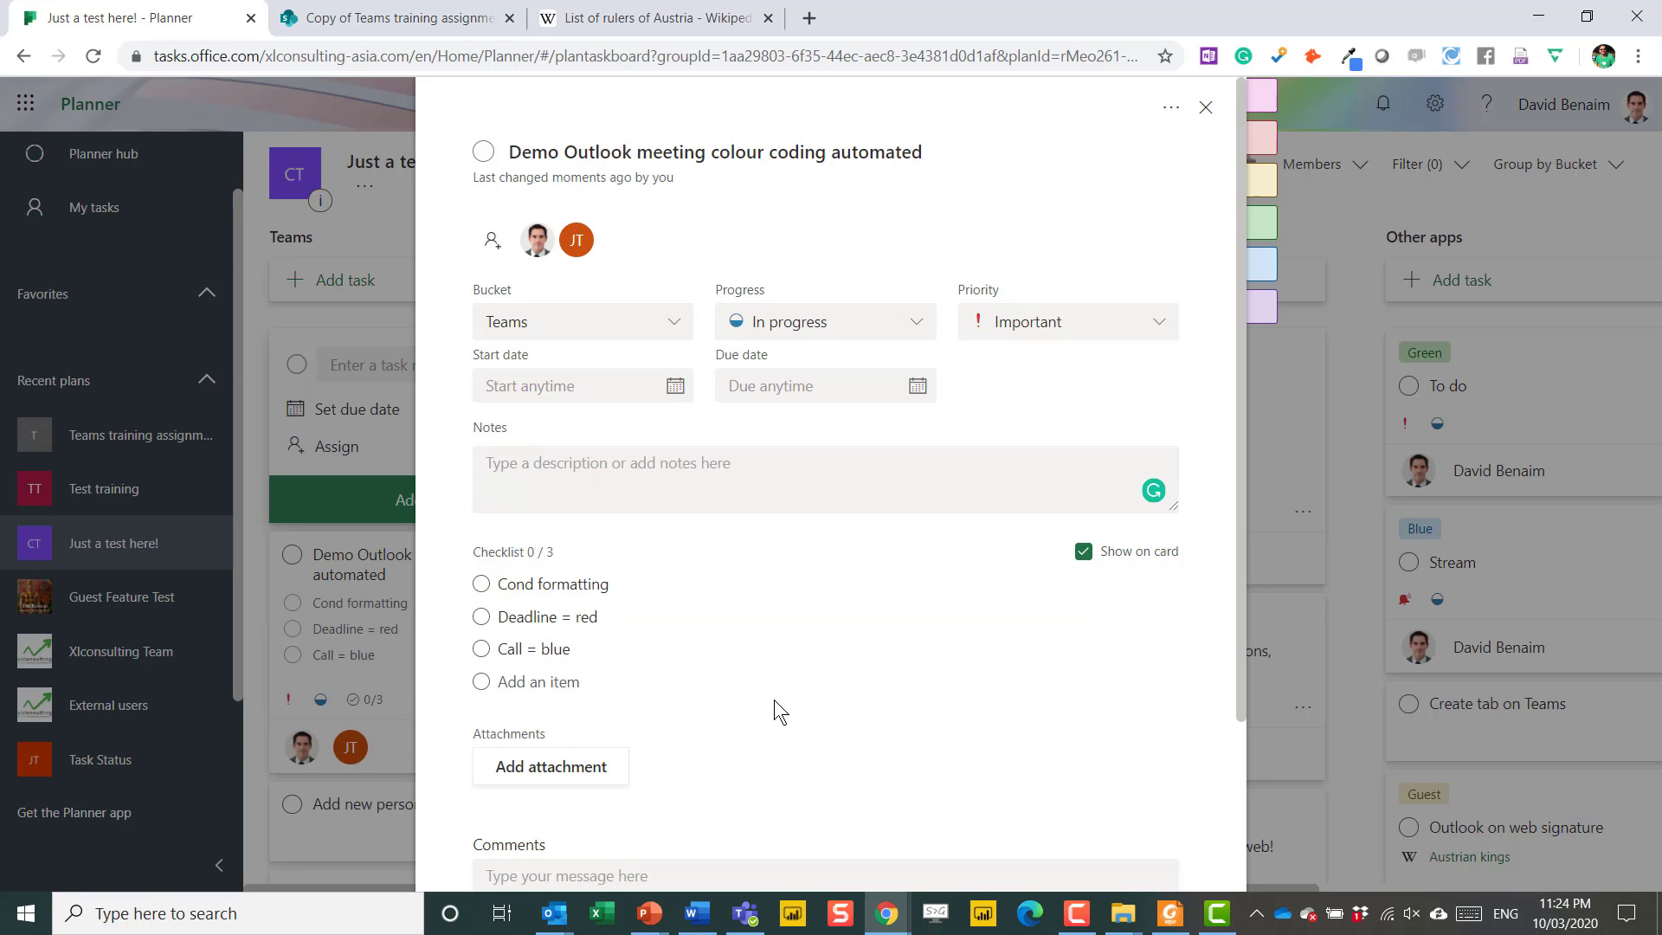
# - Rename the green label to 'Theory part' and tag the task with Their and Theory part
pyautogui.scroll(-3, 774, 700)
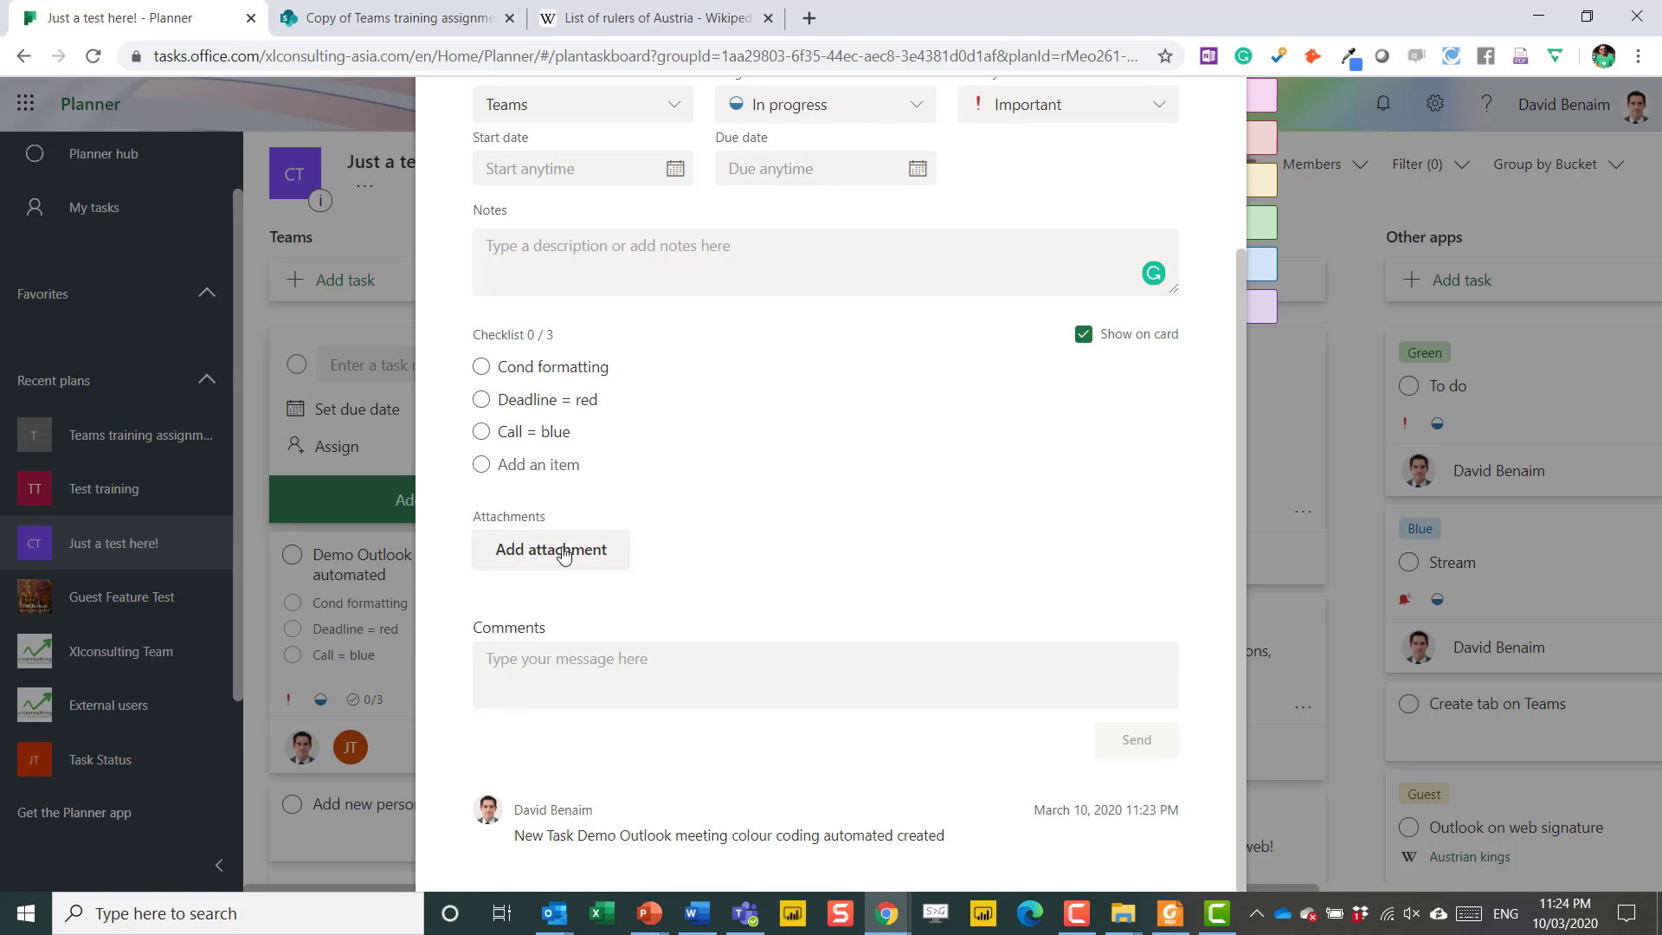
pyautogui.scroll(3, 1116, 381)
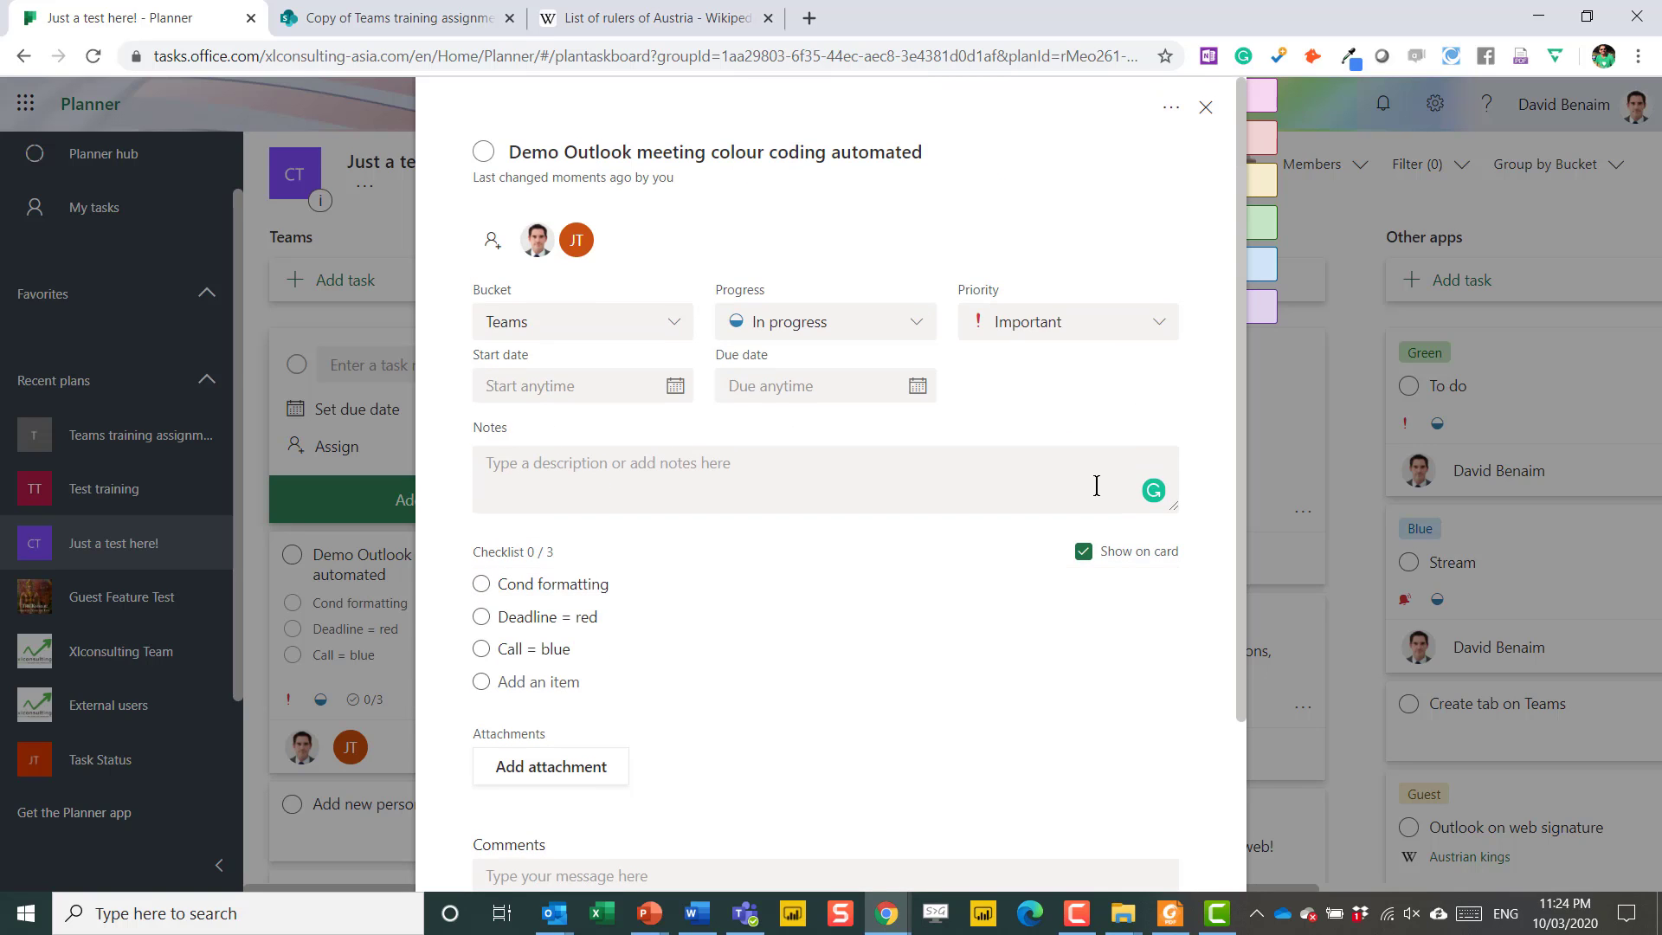
pyautogui.moveTo(1316, 91)
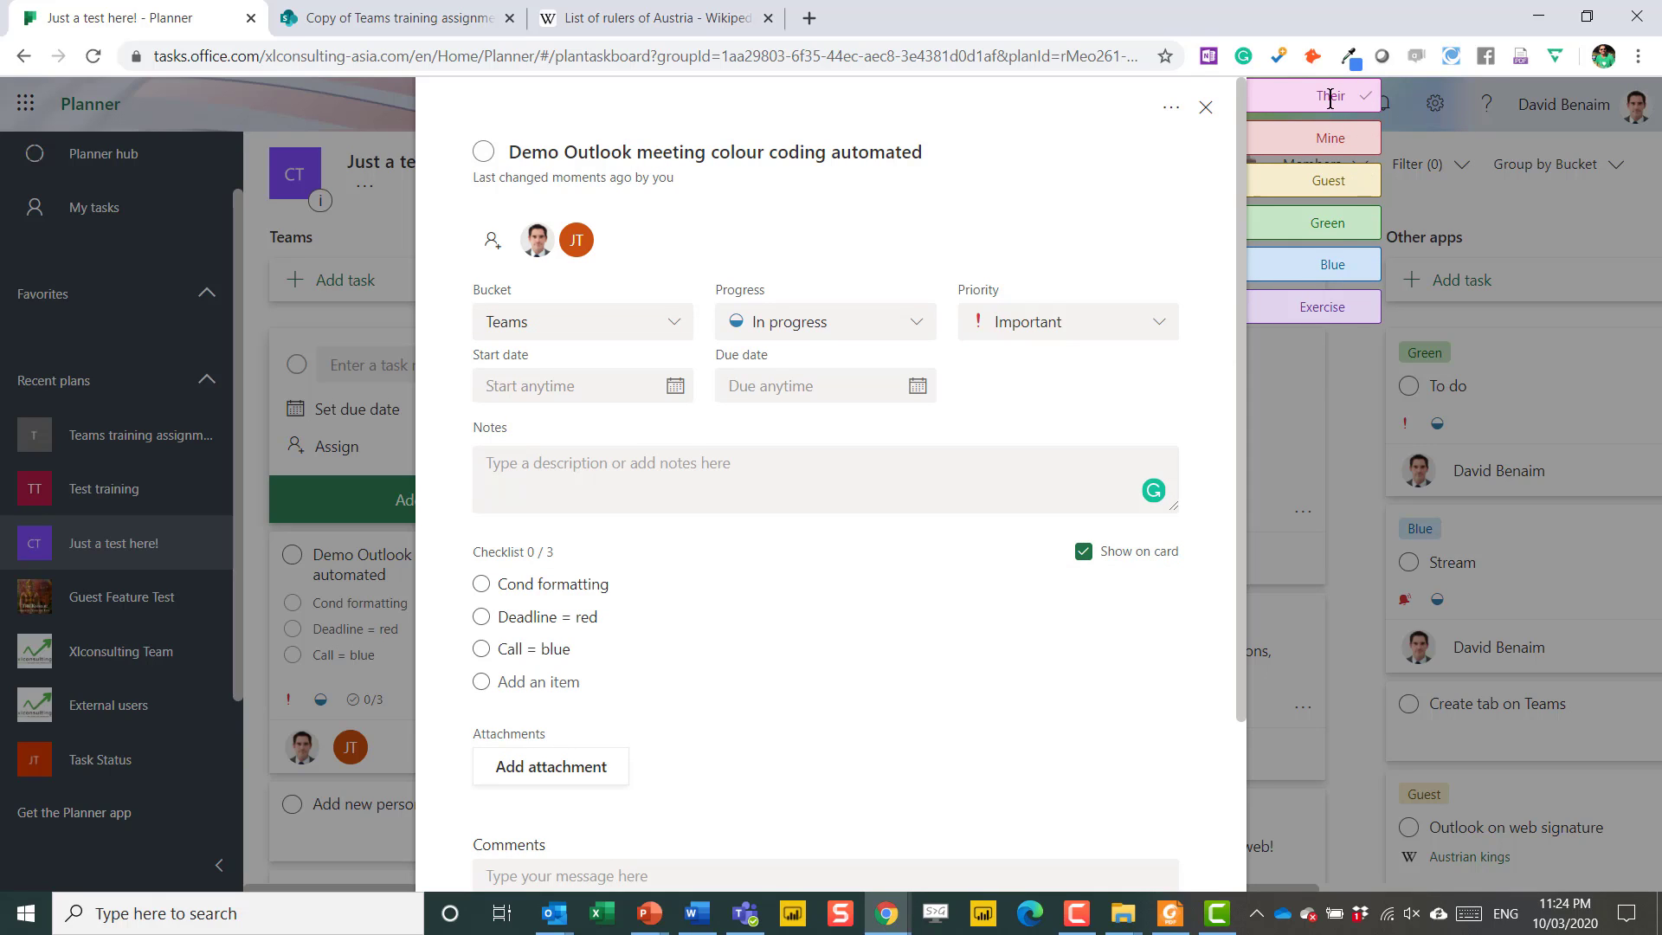
pyautogui.moveTo(1318, 97); pyautogui.dragTo(1347, 179)
pyautogui.click(1347, 224)
pyautogui.write('rt')
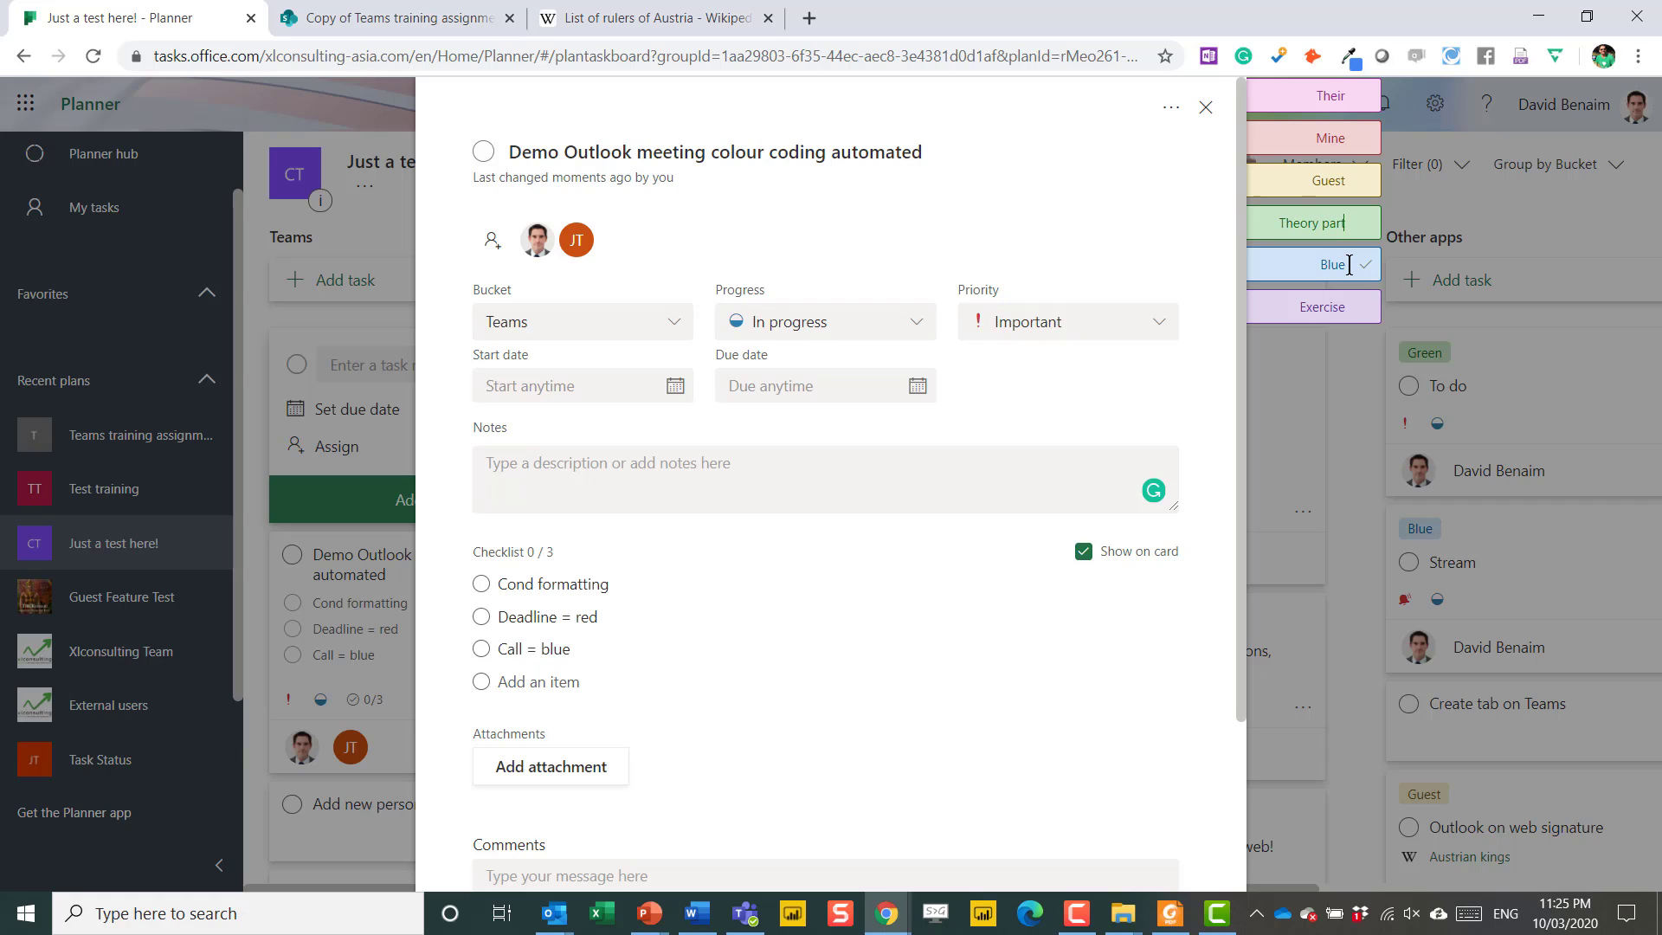
pyautogui.click(1366, 102)
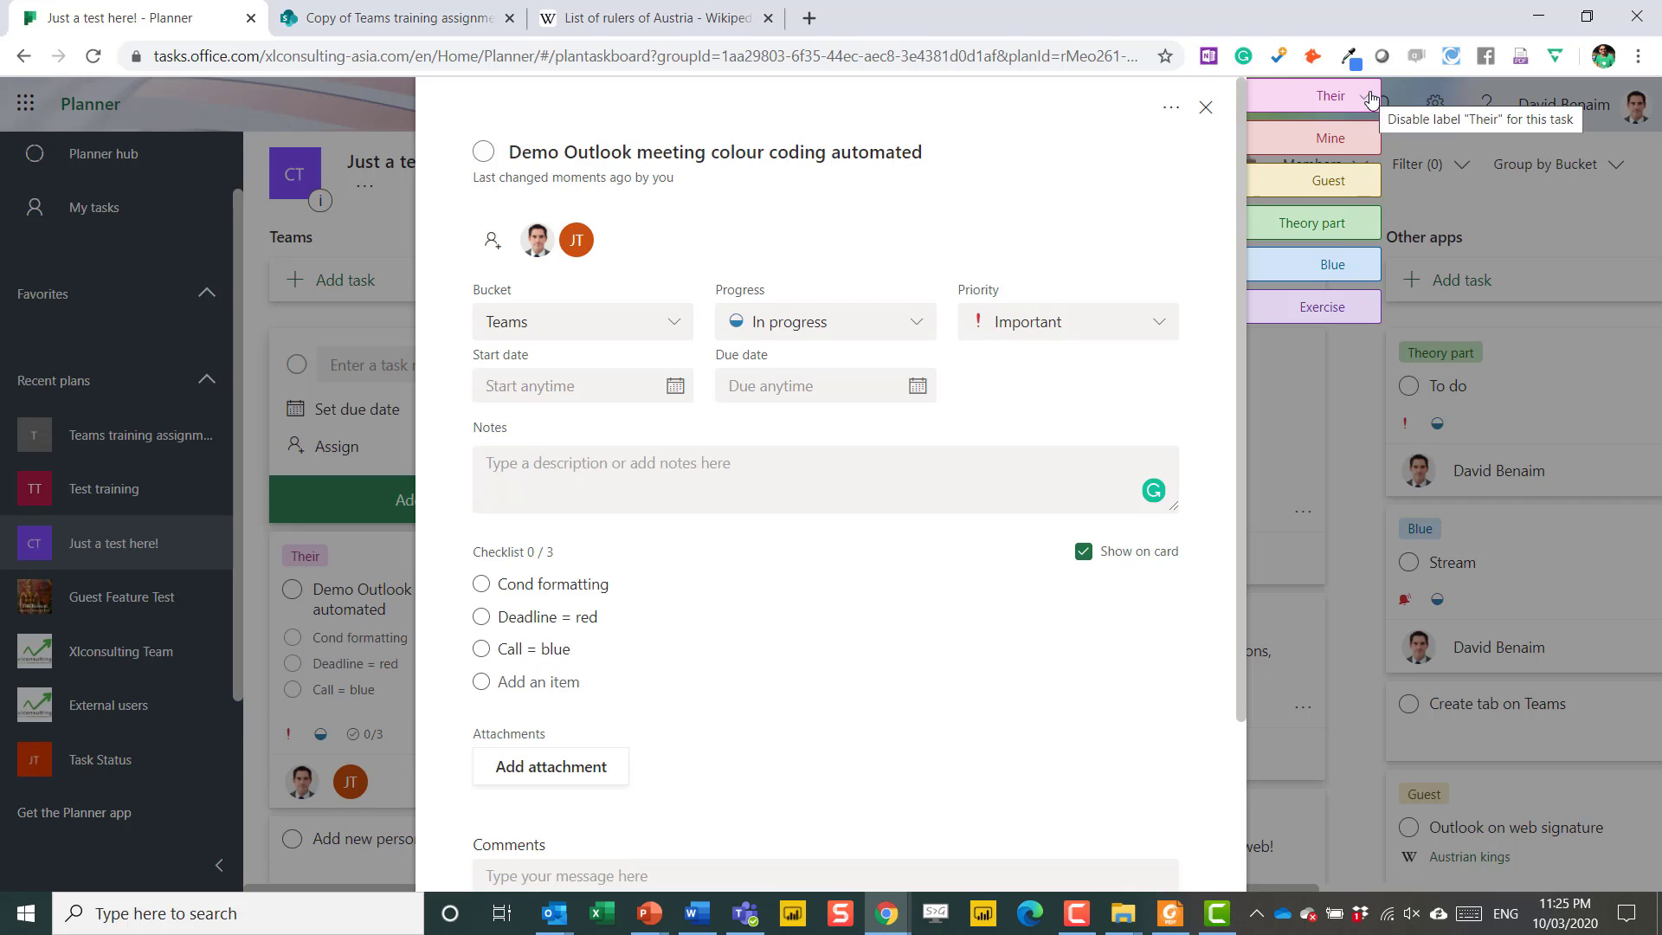
pyautogui.click(1364, 223)
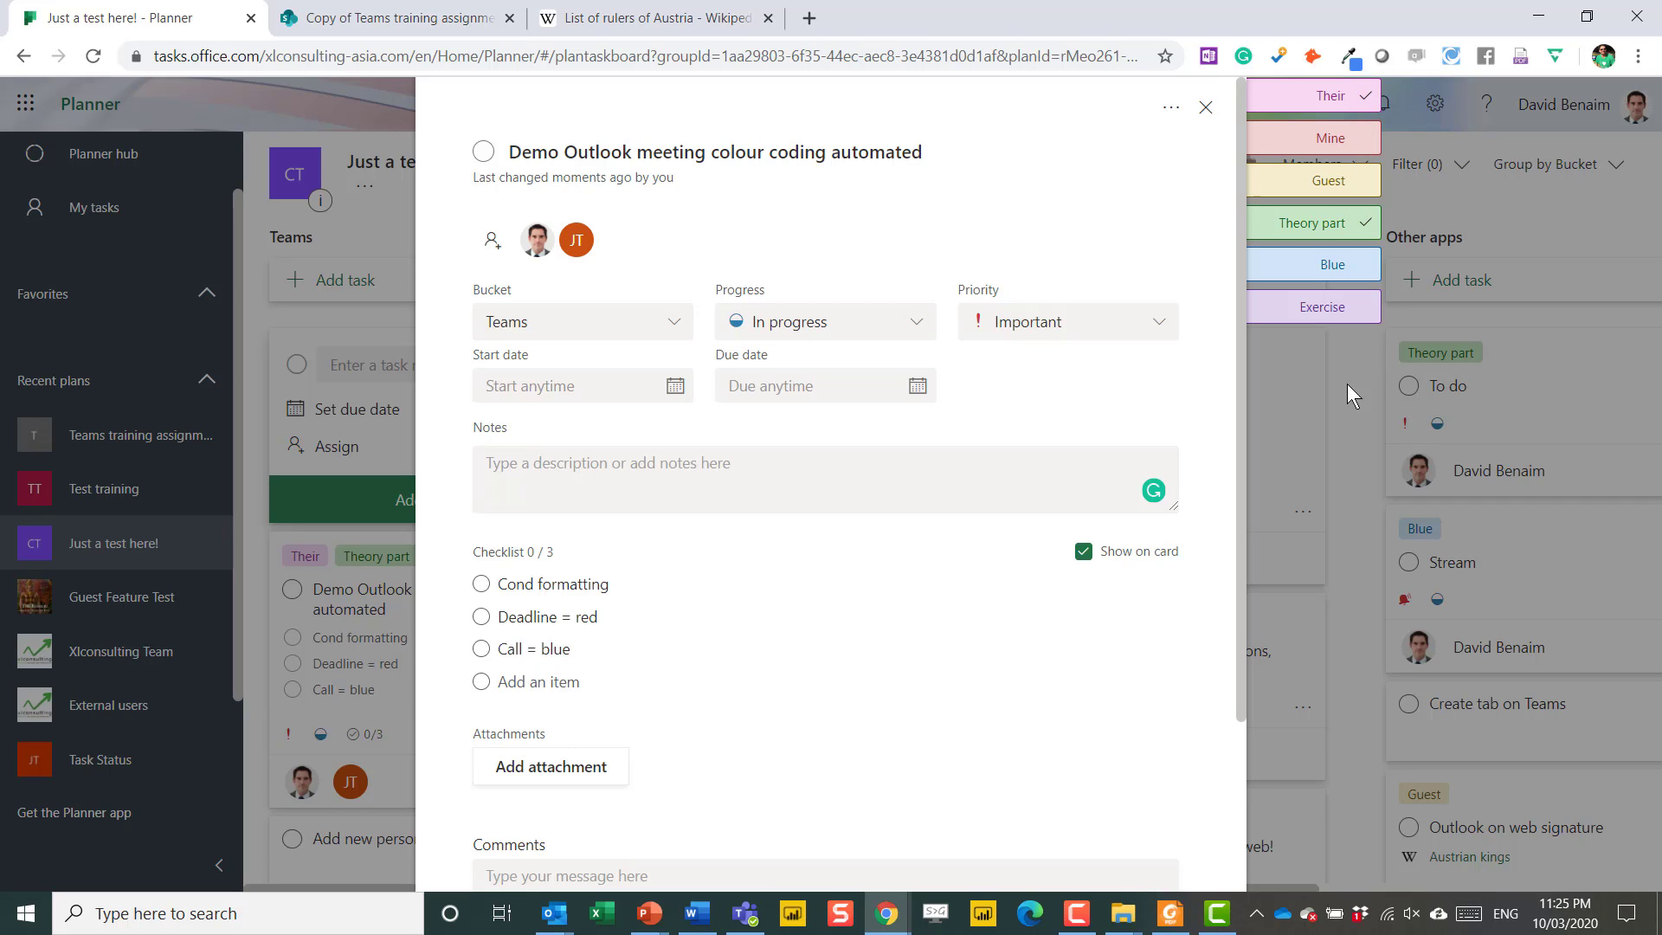
pyautogui.click(1366, 180)
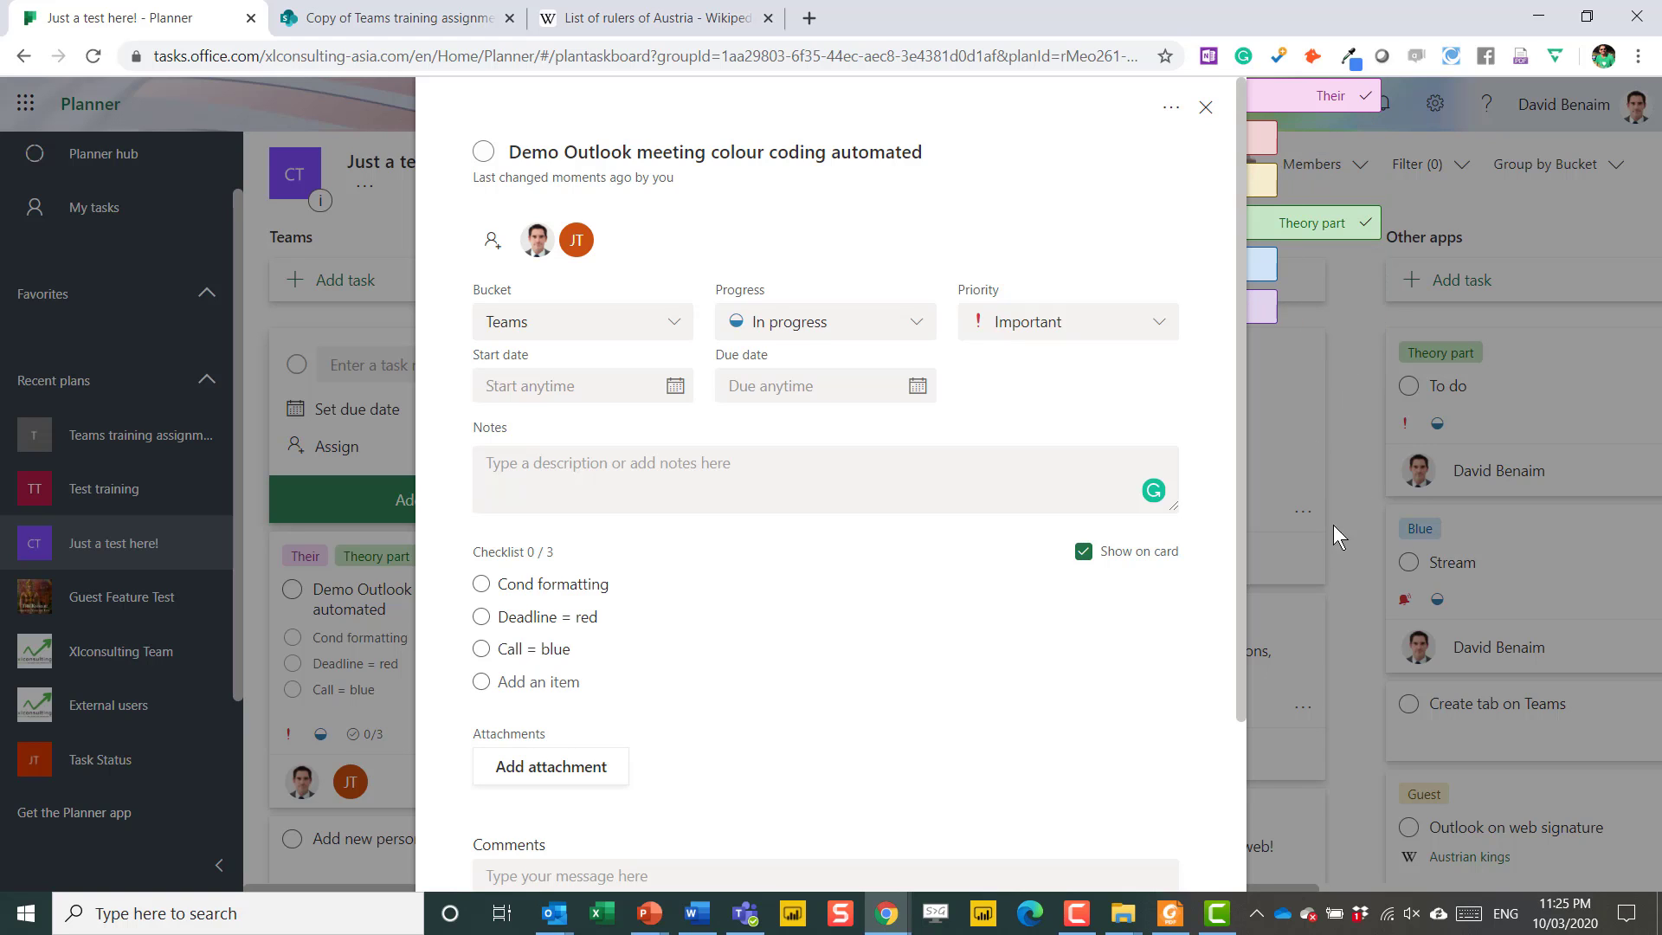
# - Reopen the Demo Outlook task, hide its checklist from the card, and close it
pyautogui.scroll(-3, 1046, 715)
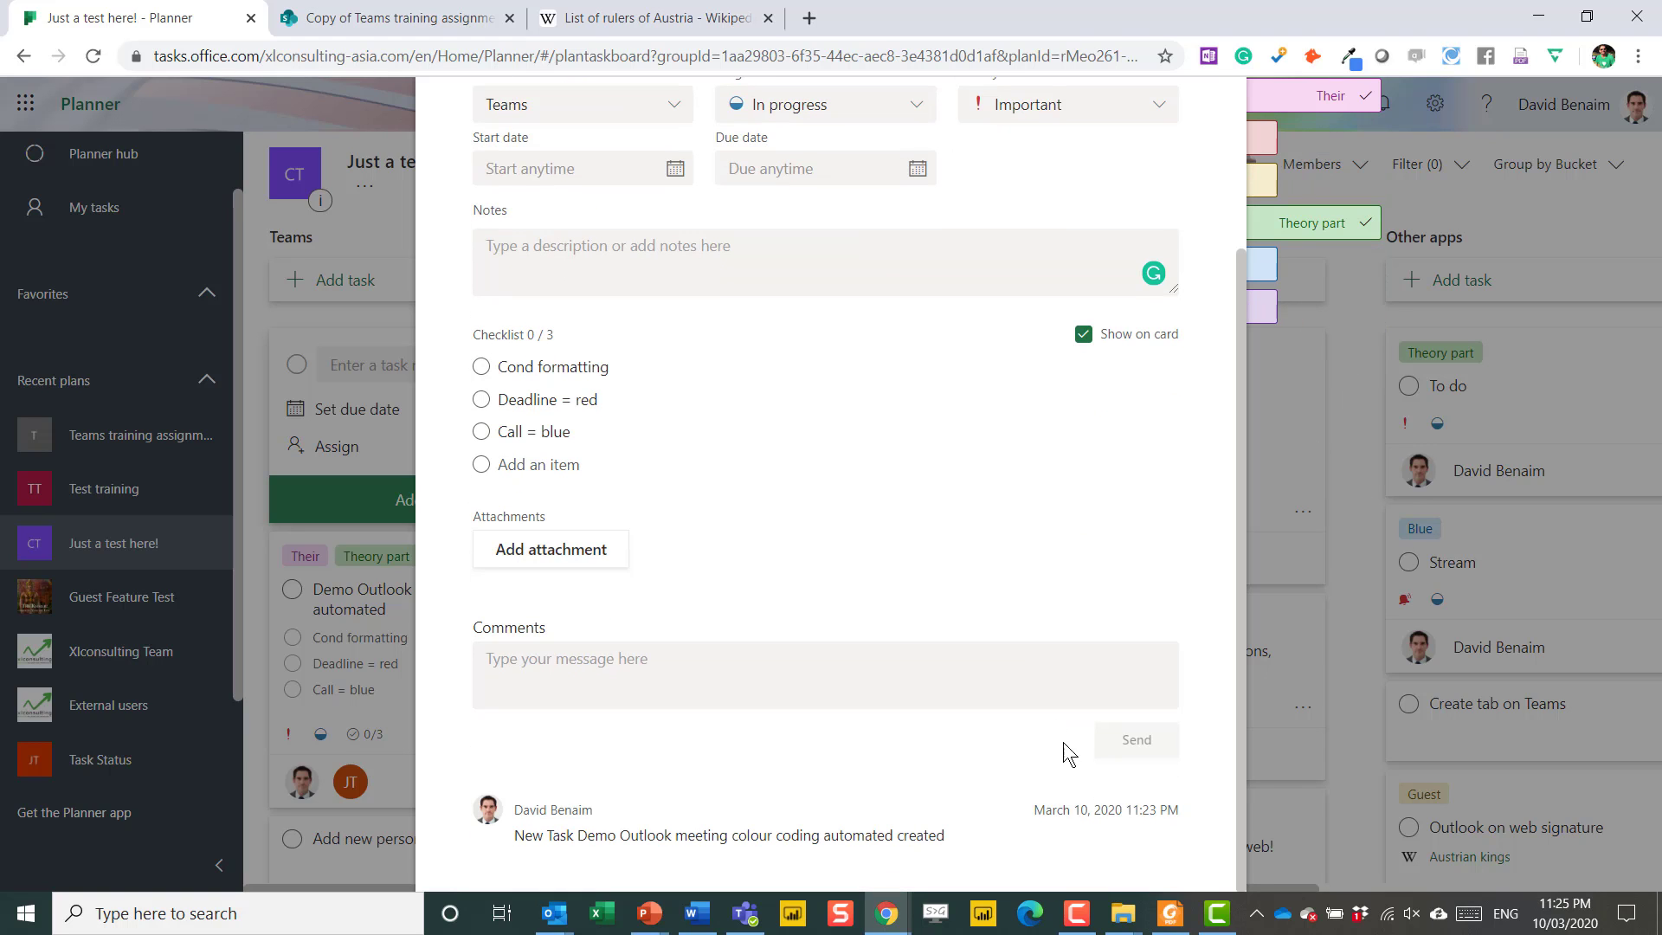
pyautogui.click(1344, 704)
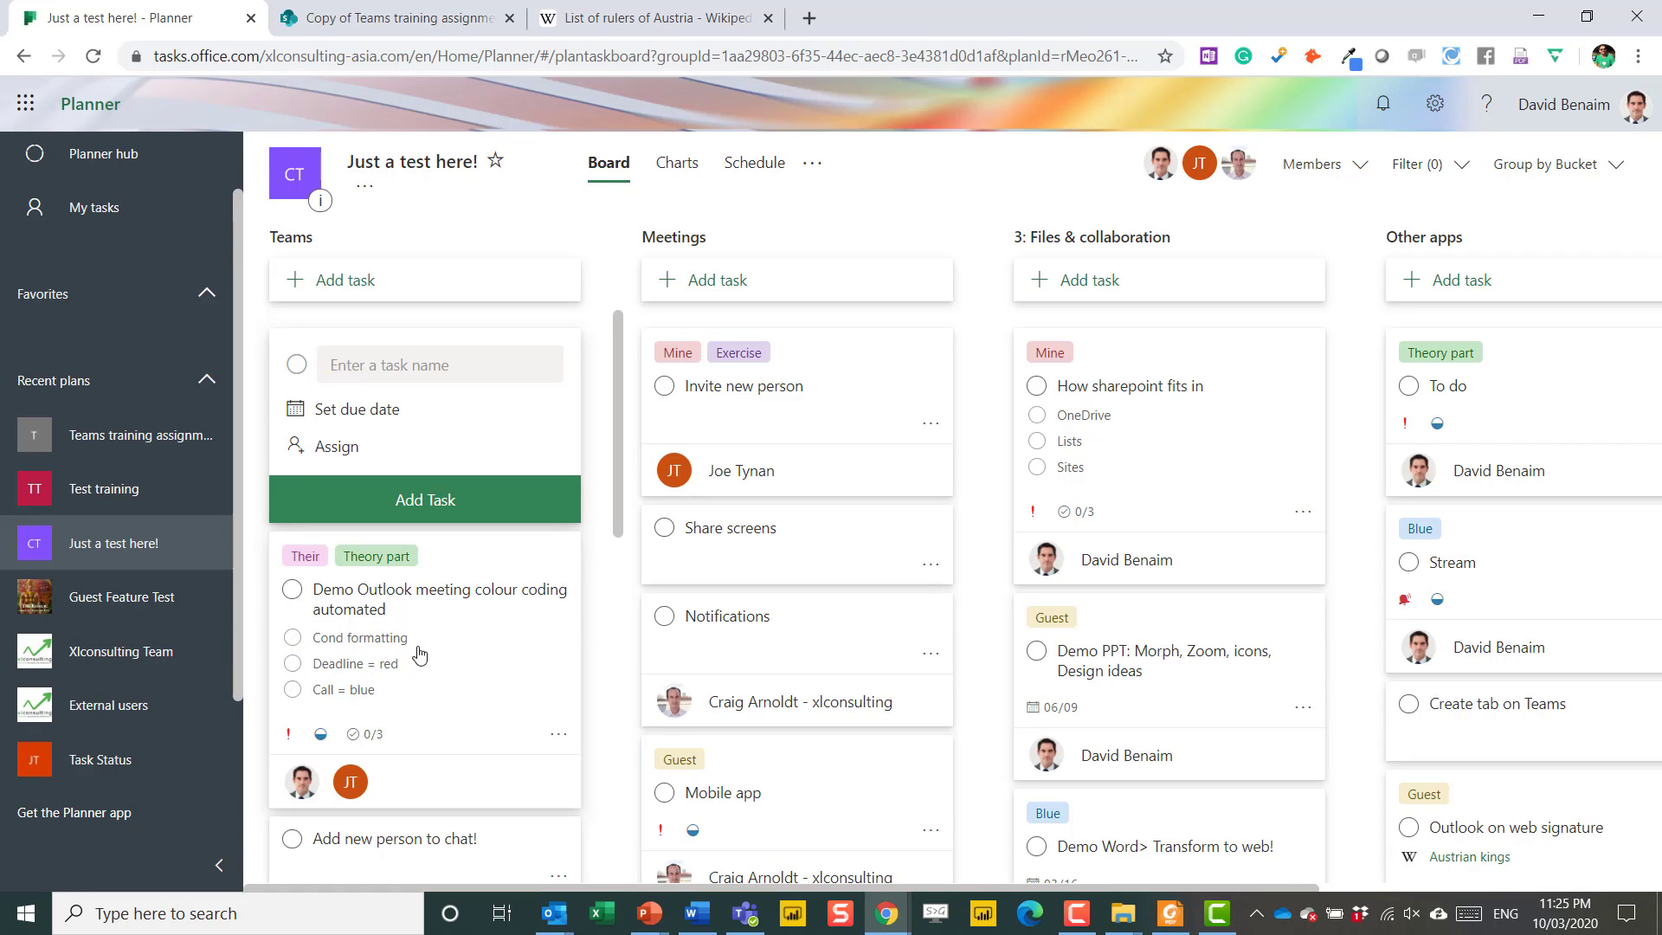
pyautogui.click(563, 572)
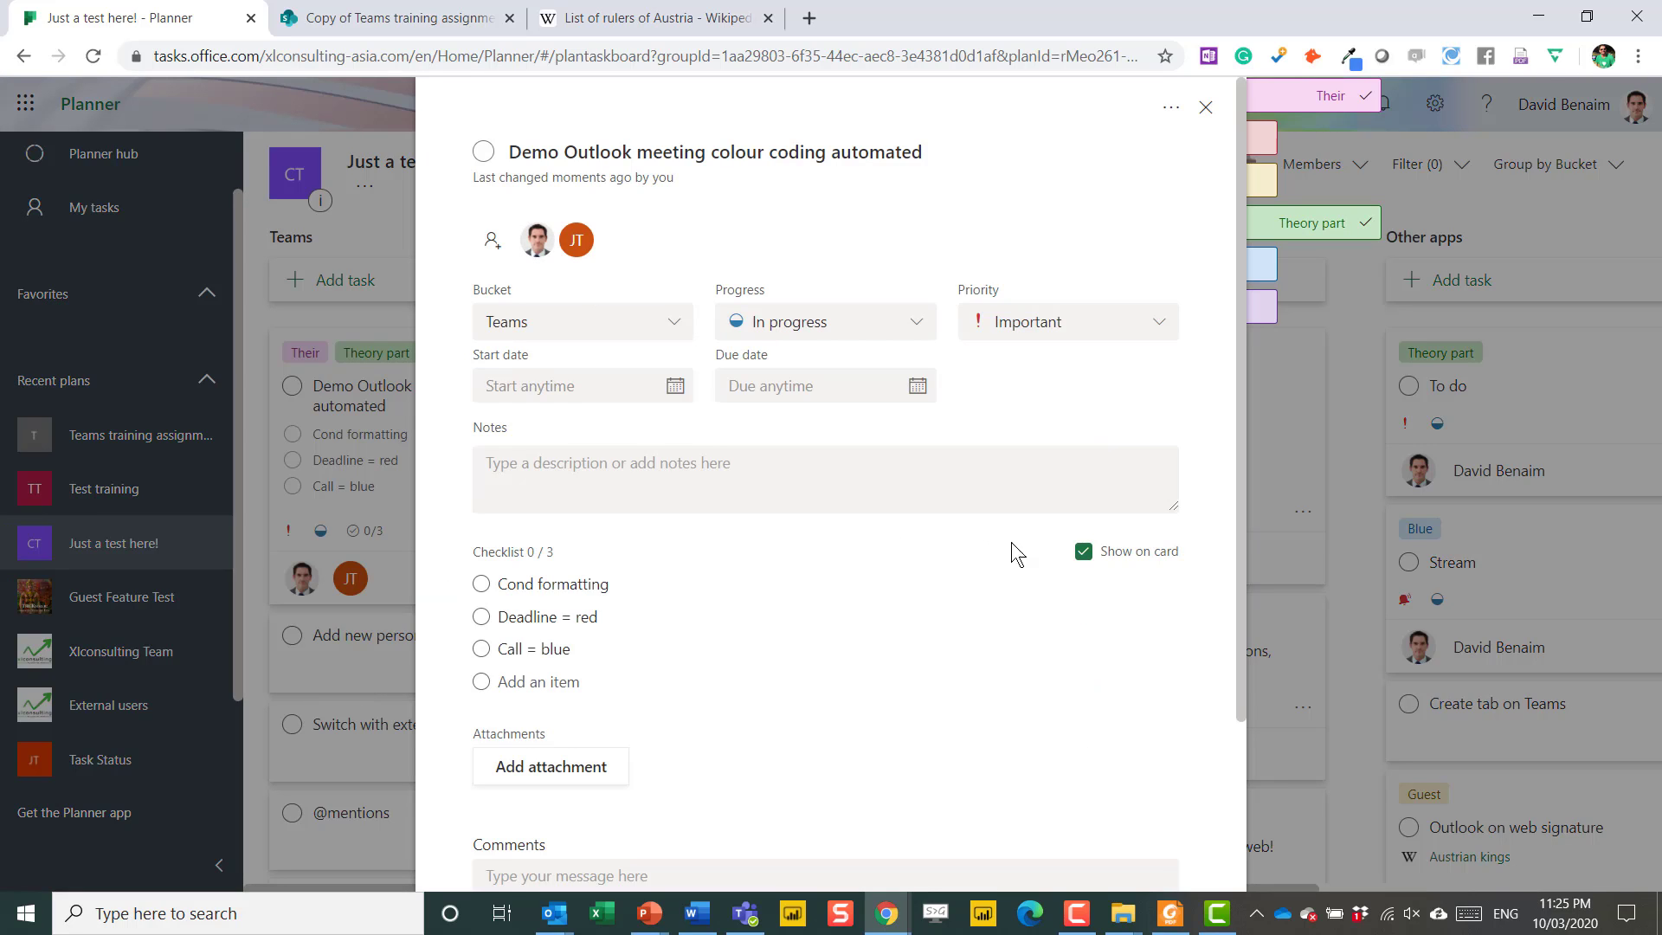
pyautogui.click(1082, 554)
pyautogui.click(1353, 534)
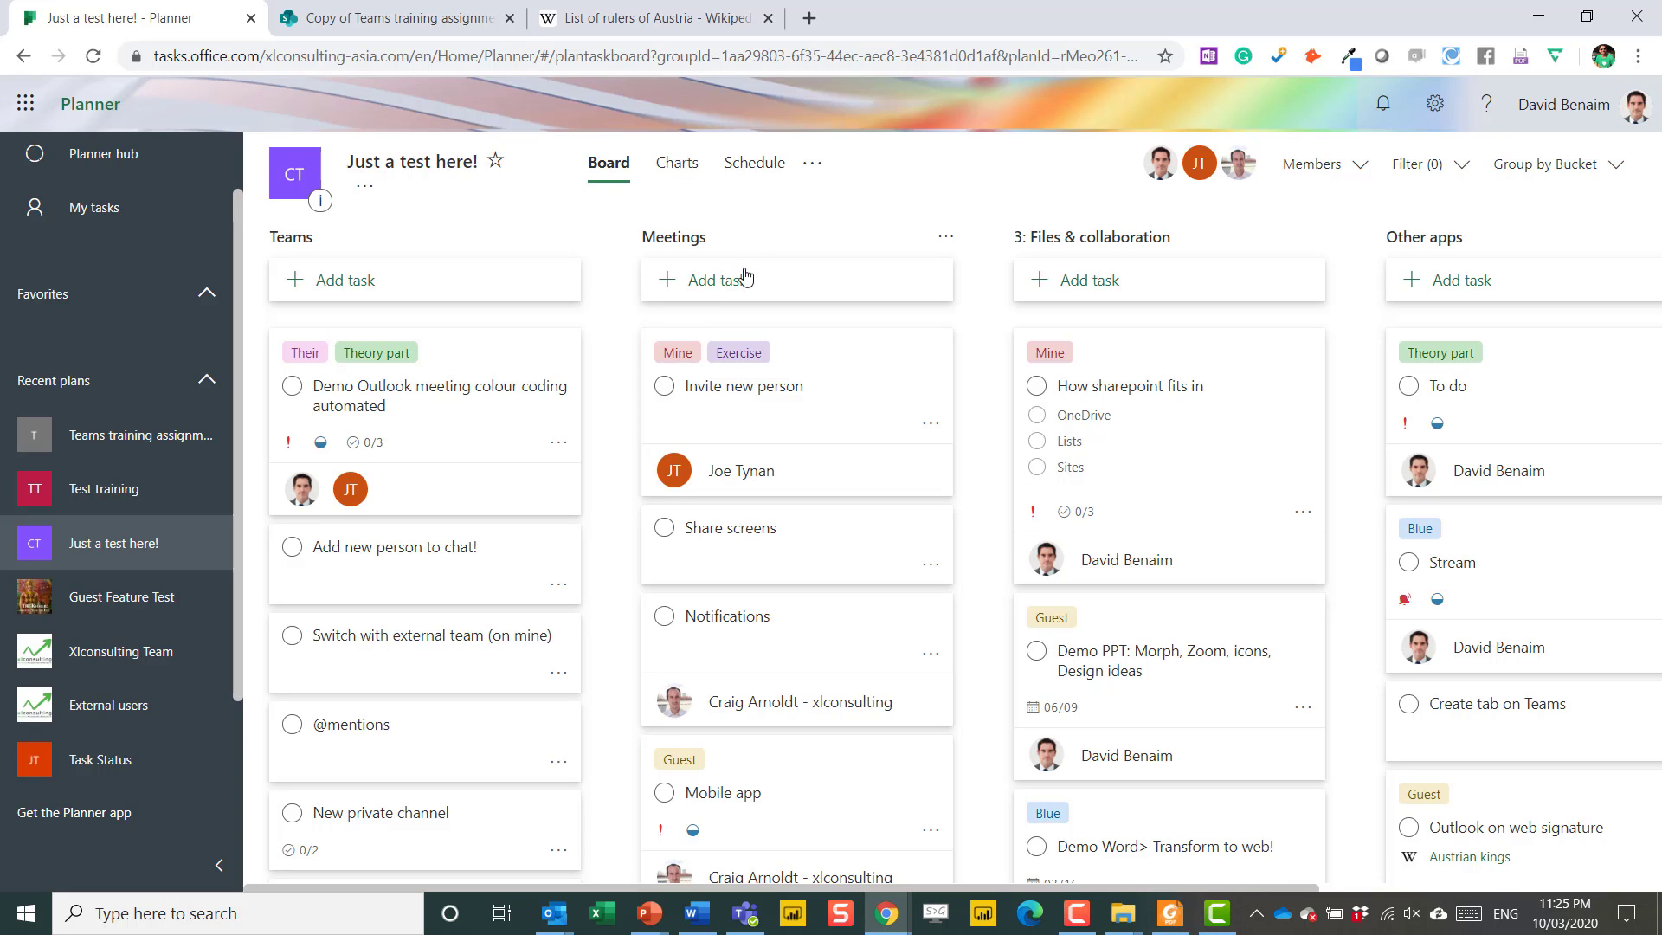
# - Look over the Charts view's status, bucket and priority charts, then show the March 2020 Schedule
pyautogui.click(671, 171)
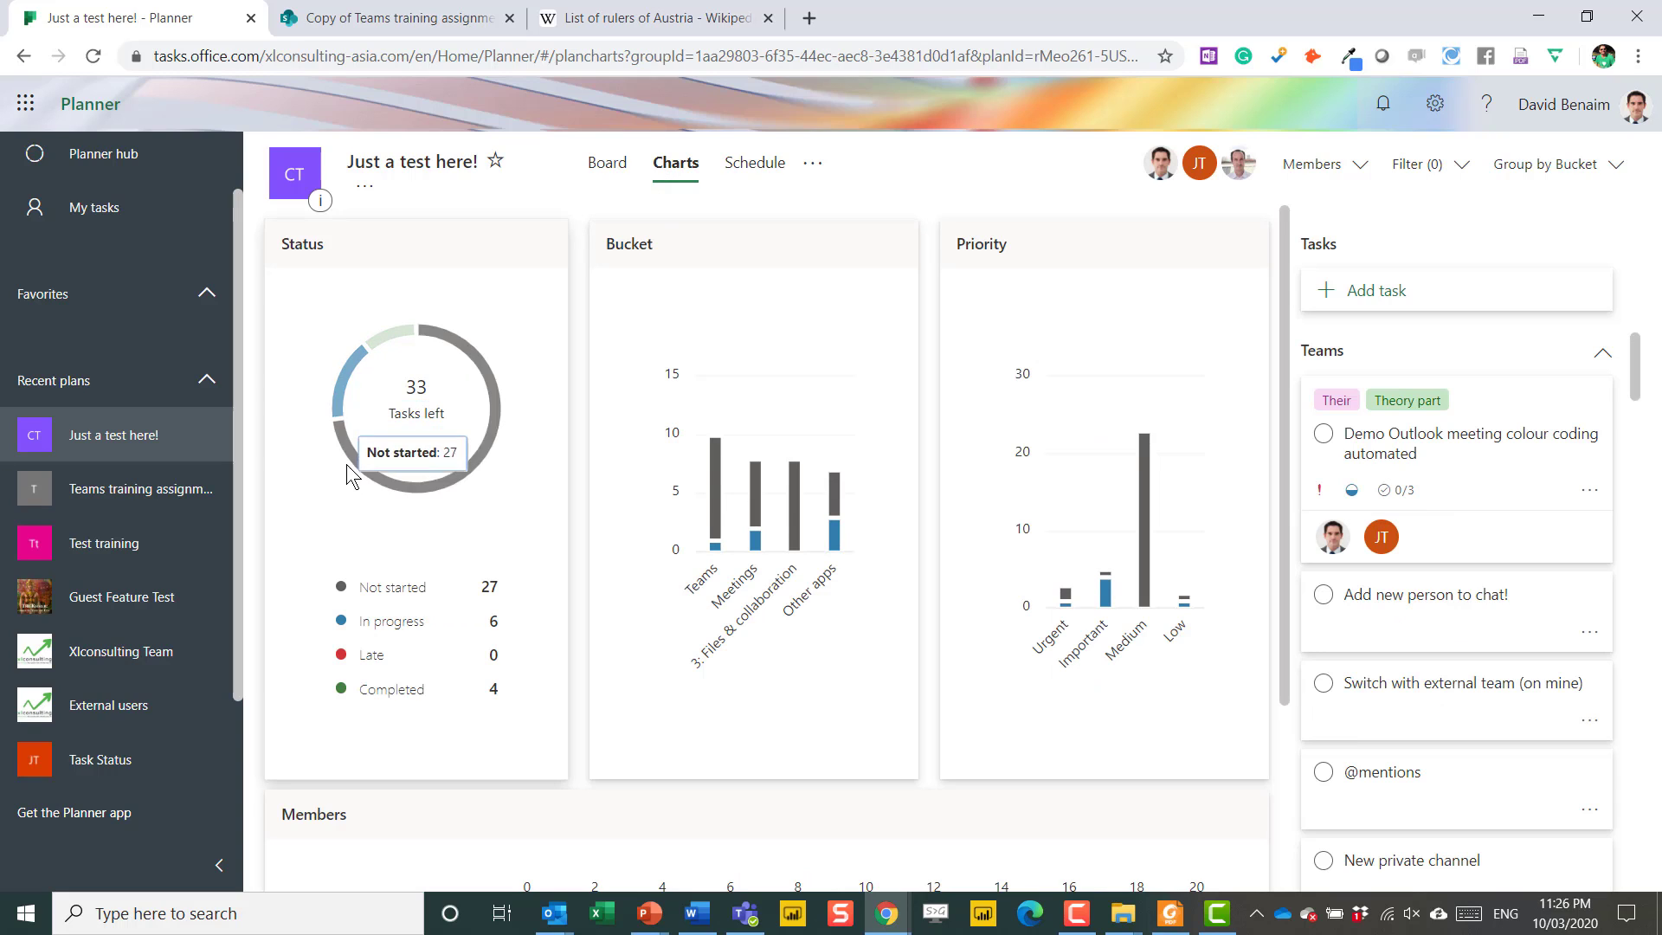
pyautogui.moveTo(727, 532)
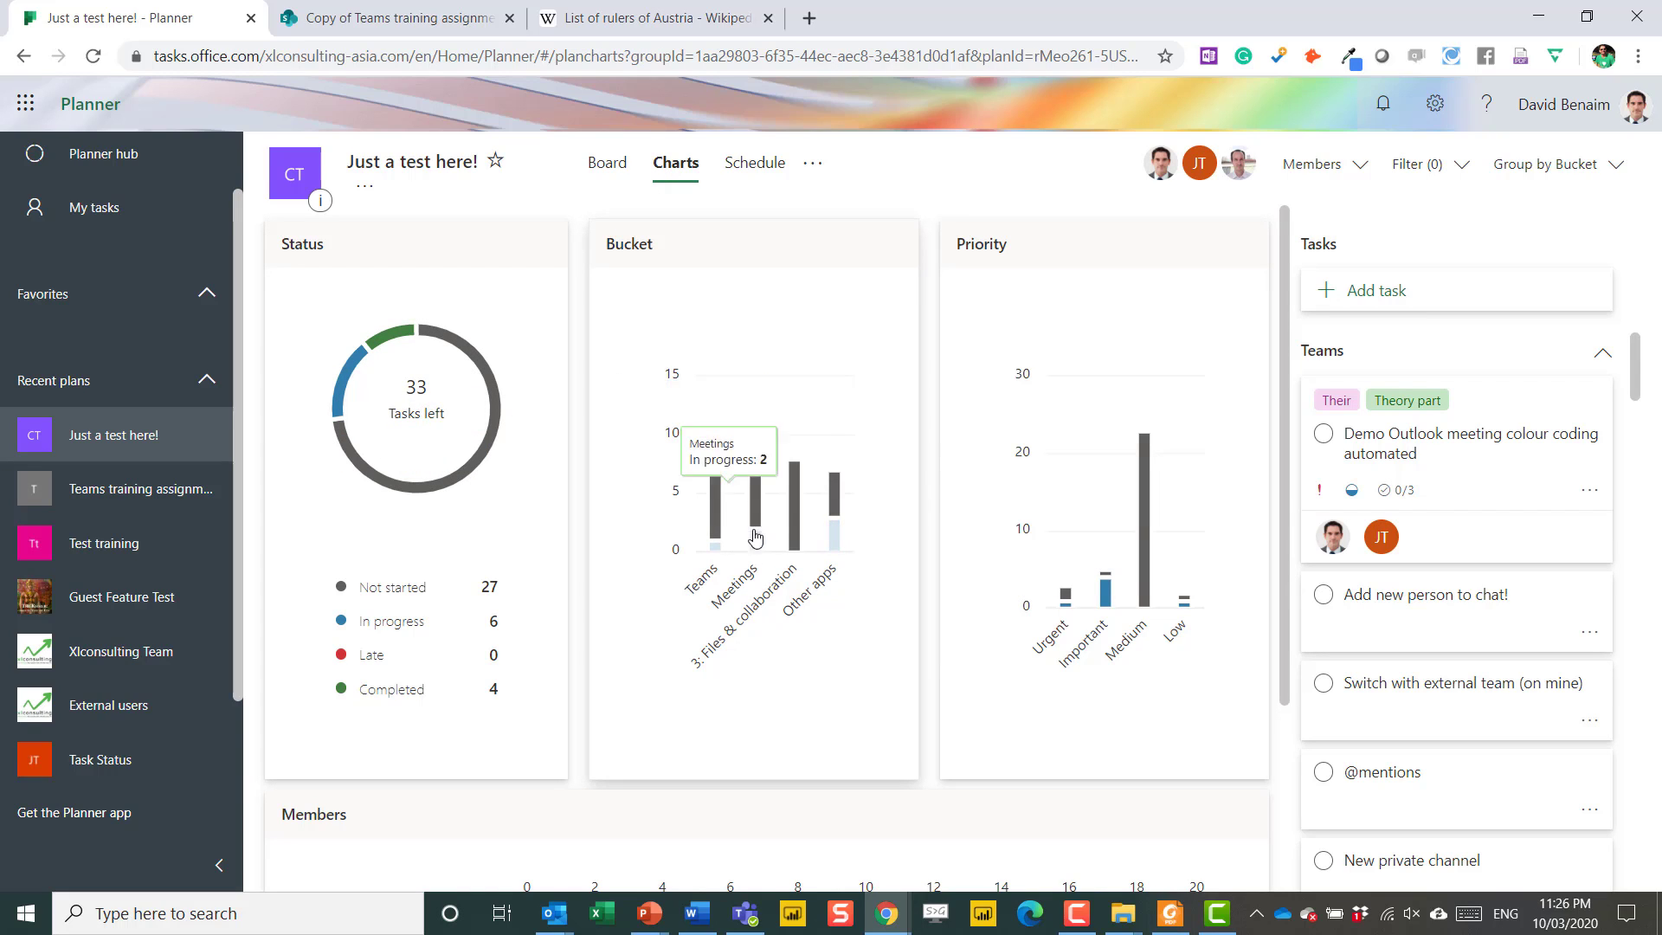
pyautogui.scroll(-3, 1211, 513)
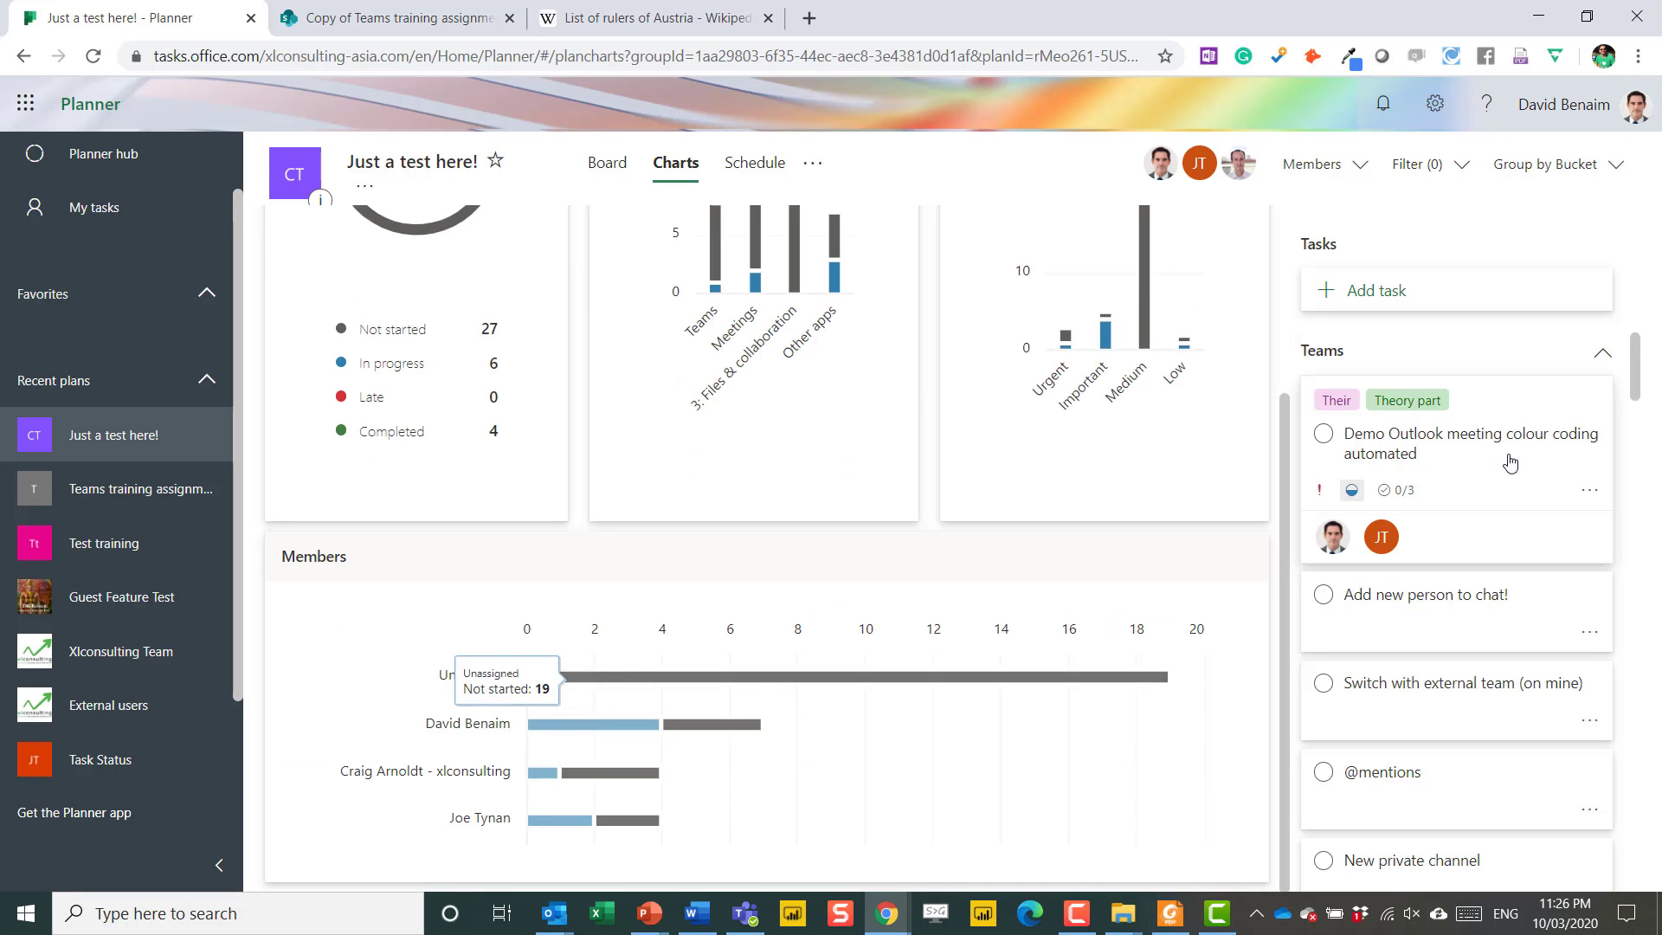
pyautogui.scroll(-5, 1524, 445)
pyautogui.scroll(3, 900, 471)
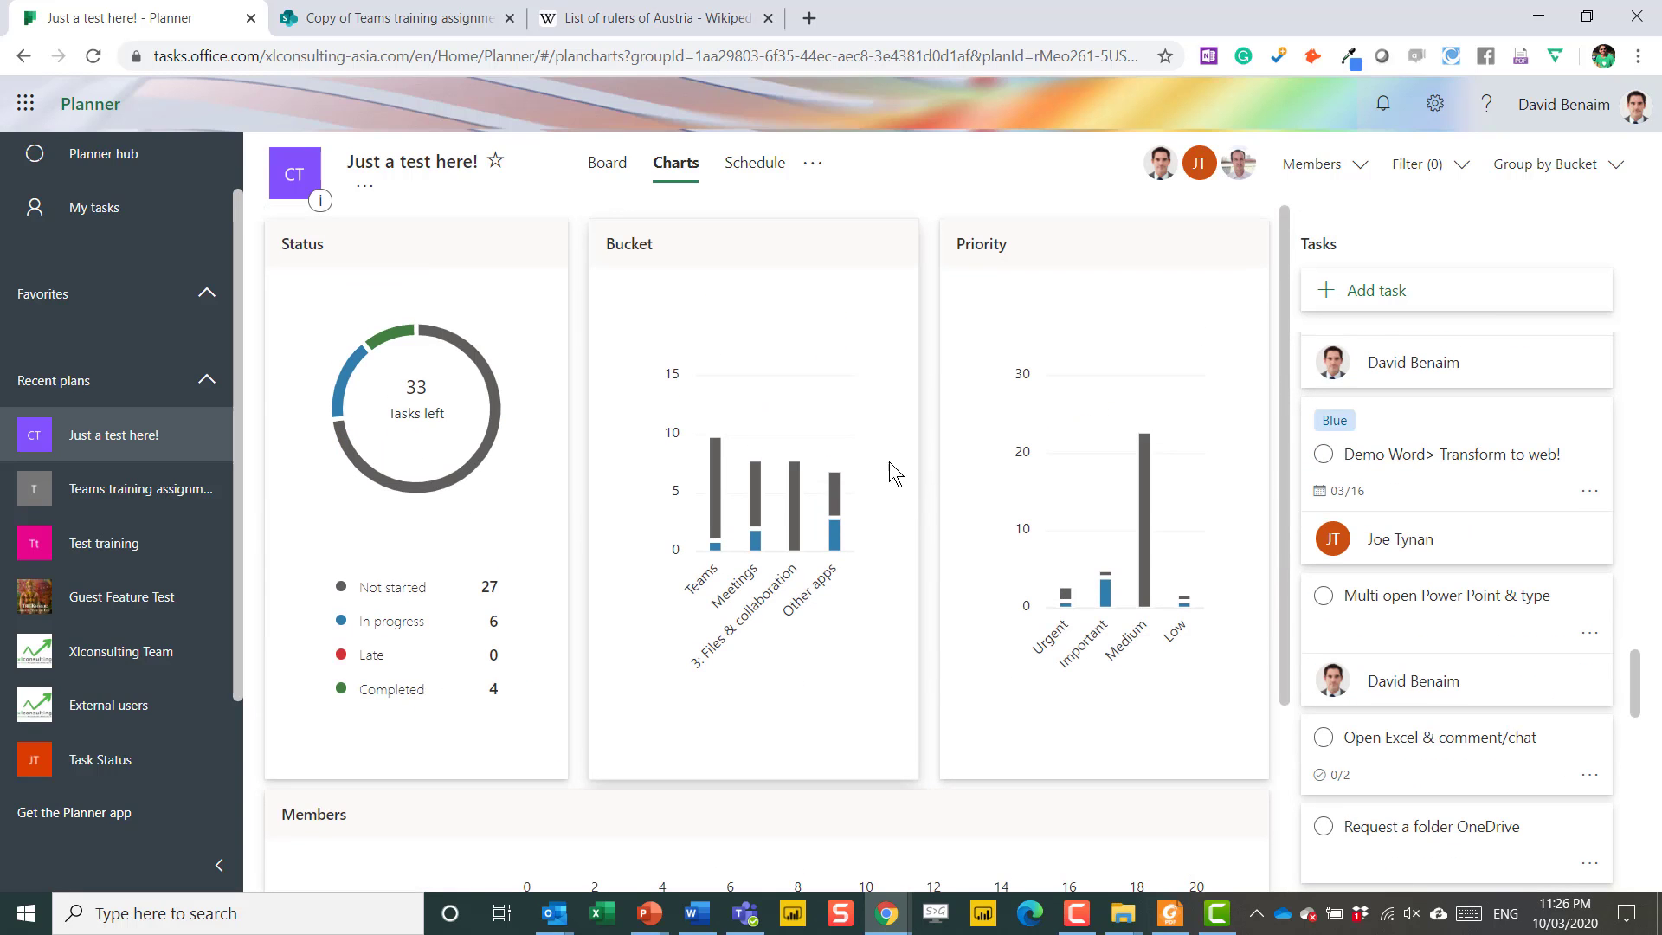
pyautogui.click(762, 164)
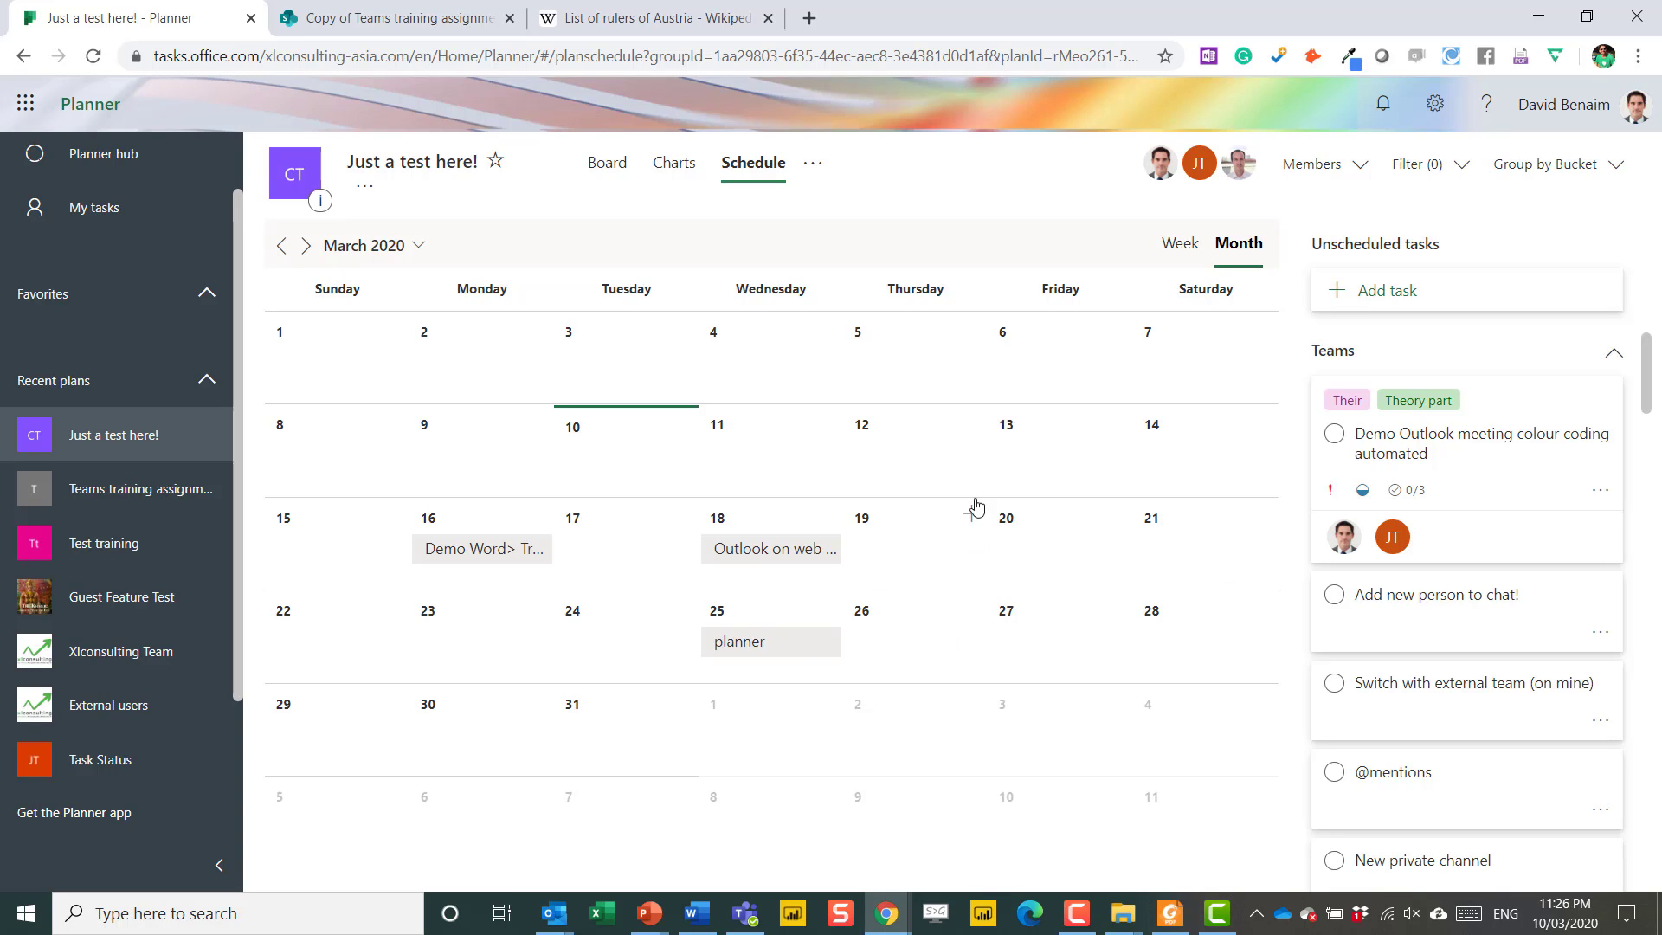
# - Give 'Switch with external team (on mine)' start date 03/11/2020 and due date 03/17/2020
pyautogui.click(607, 169)
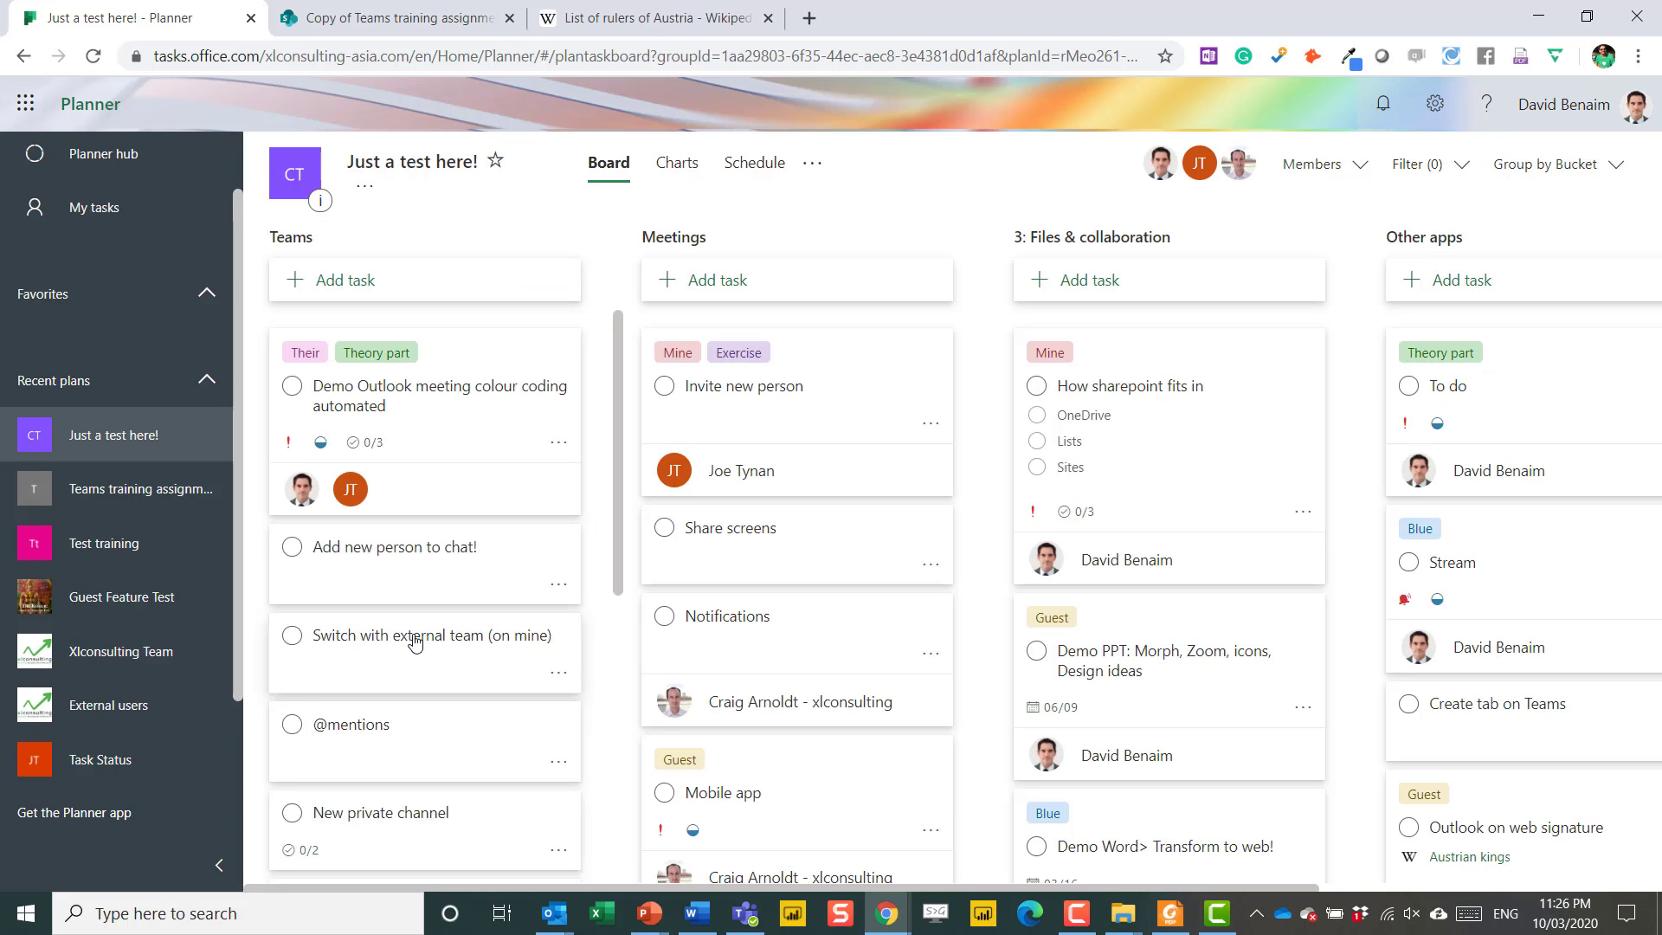
pyautogui.click(415, 641)
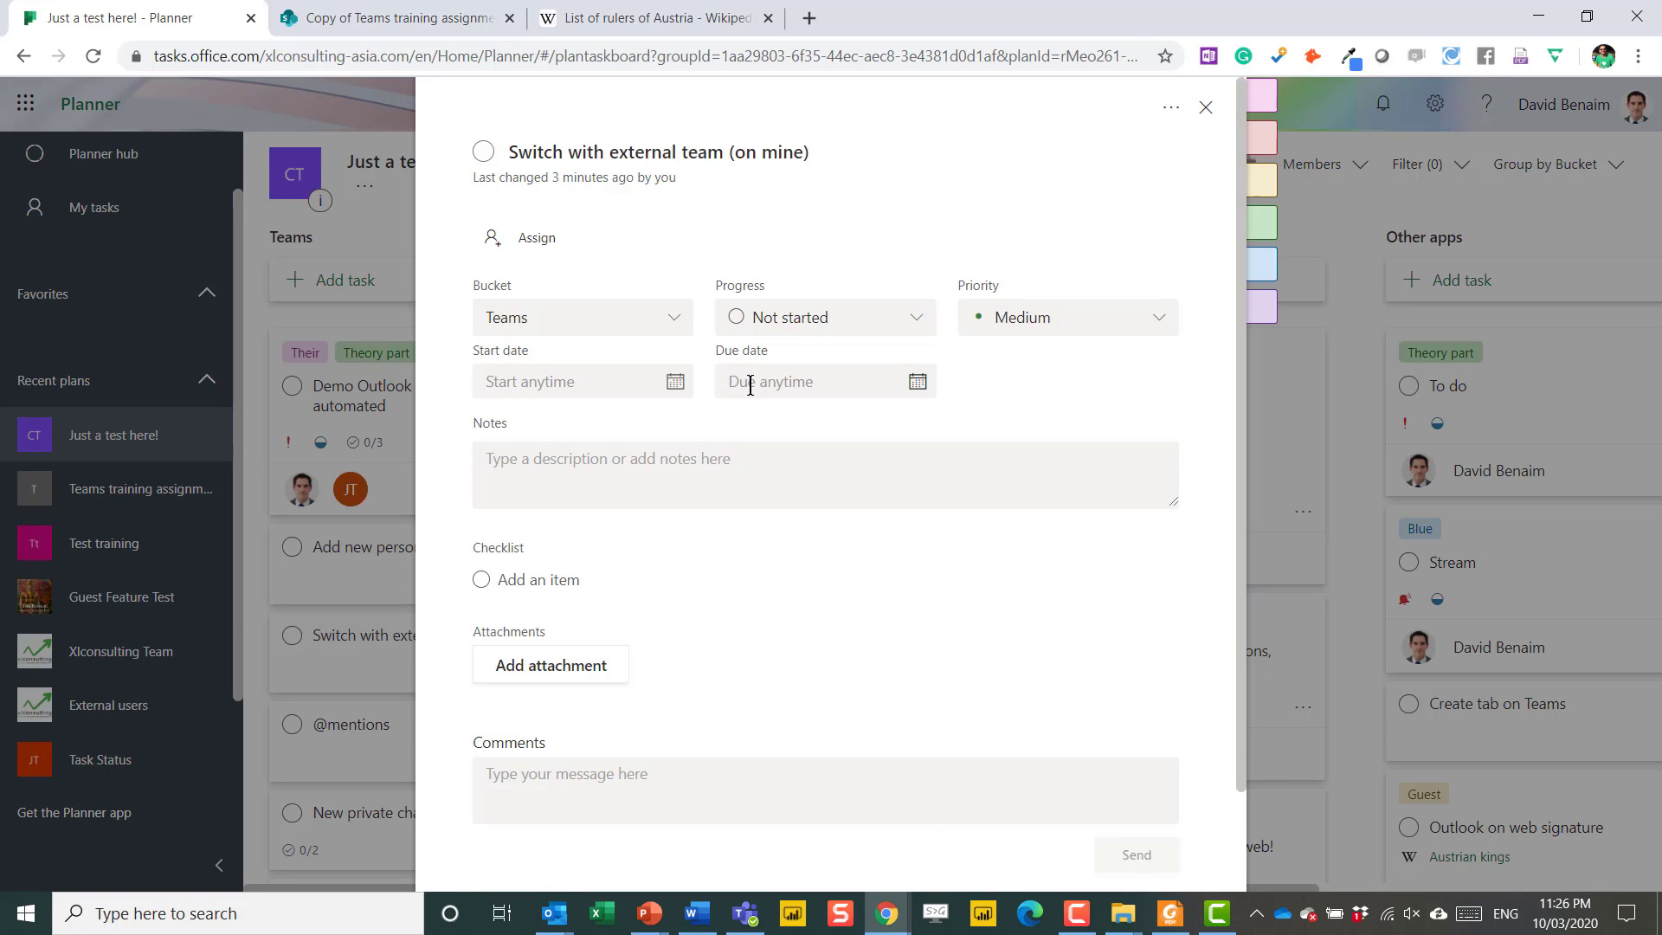
pyautogui.click(681, 390)
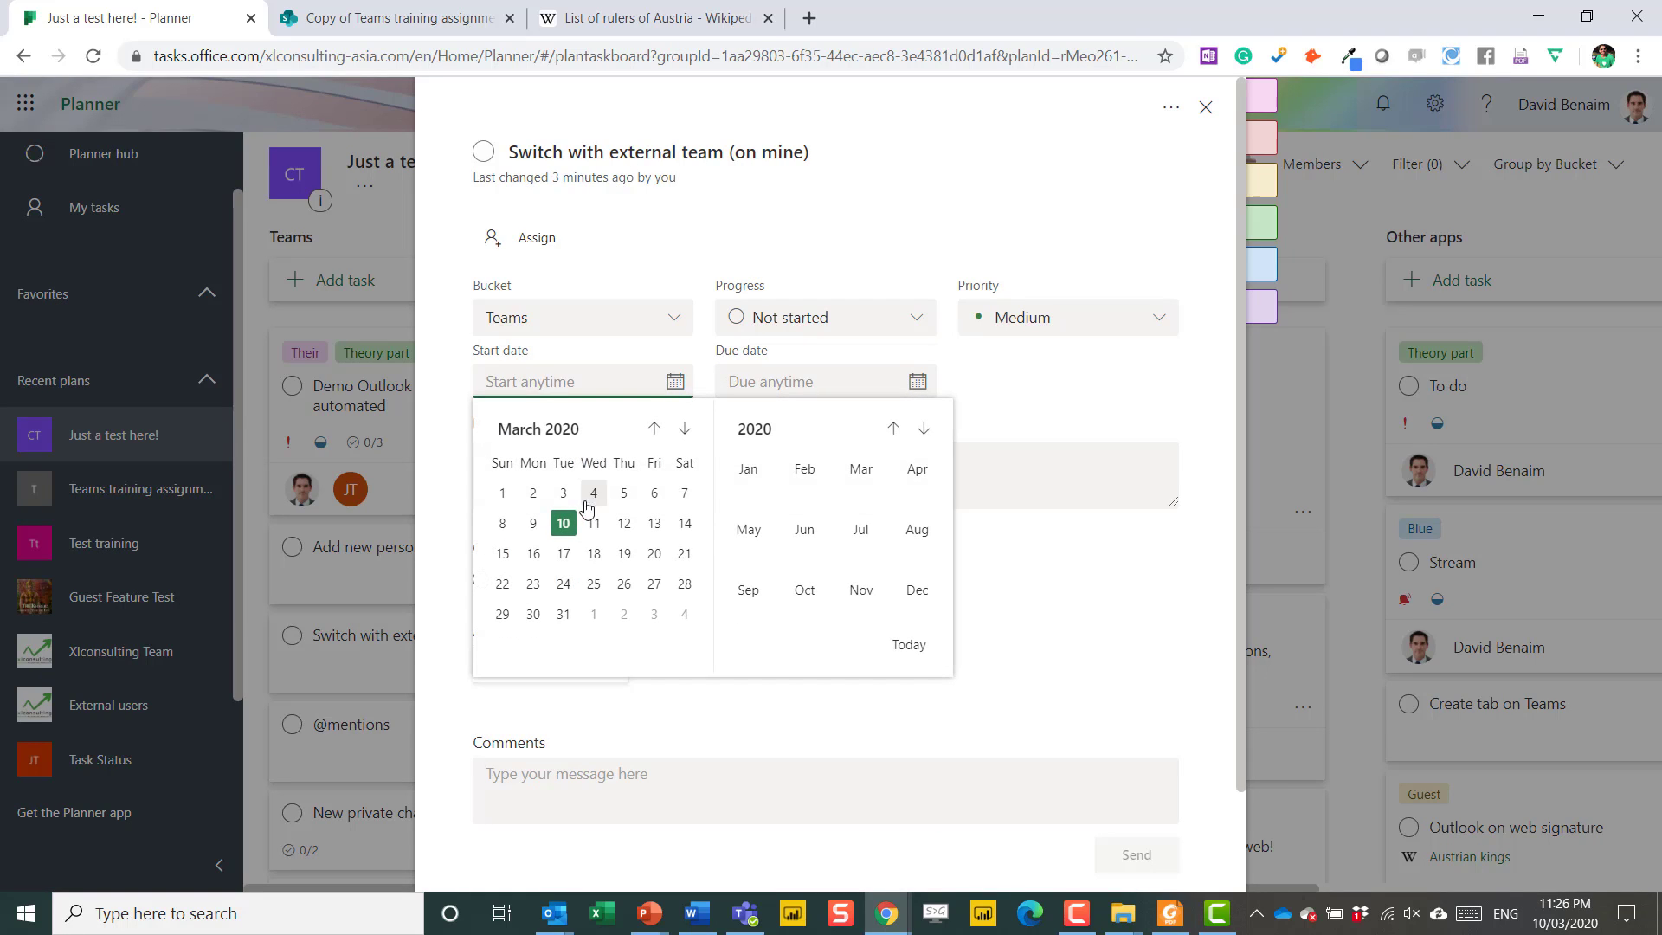
pyautogui.click(594, 523)
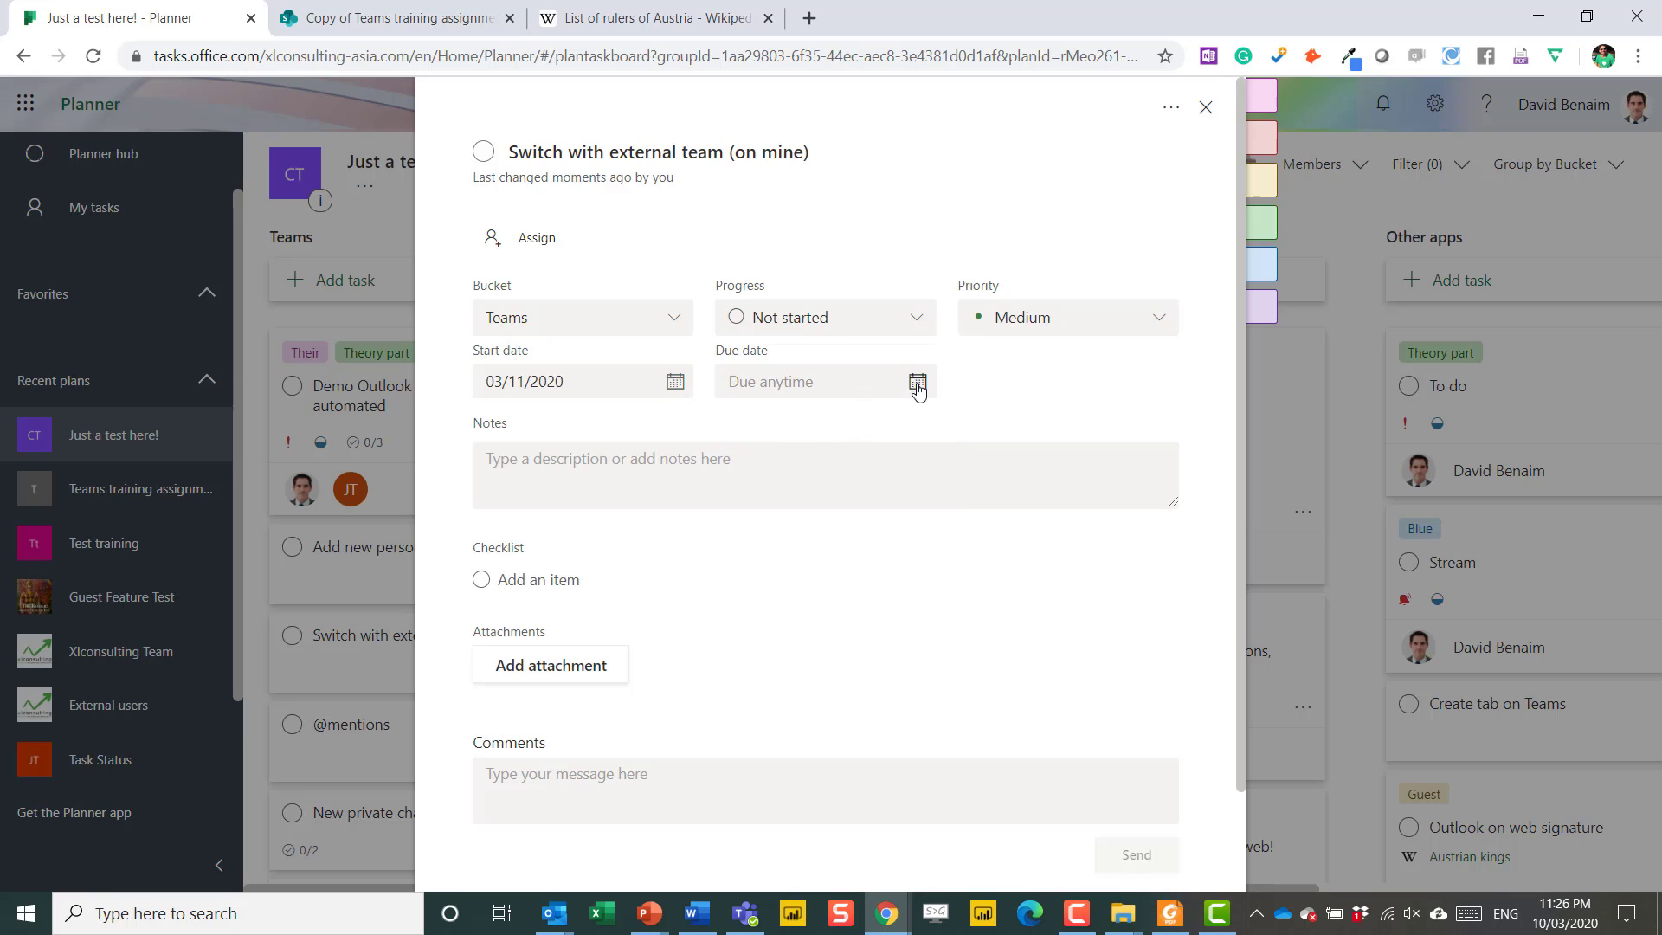
pyautogui.click(917, 382)
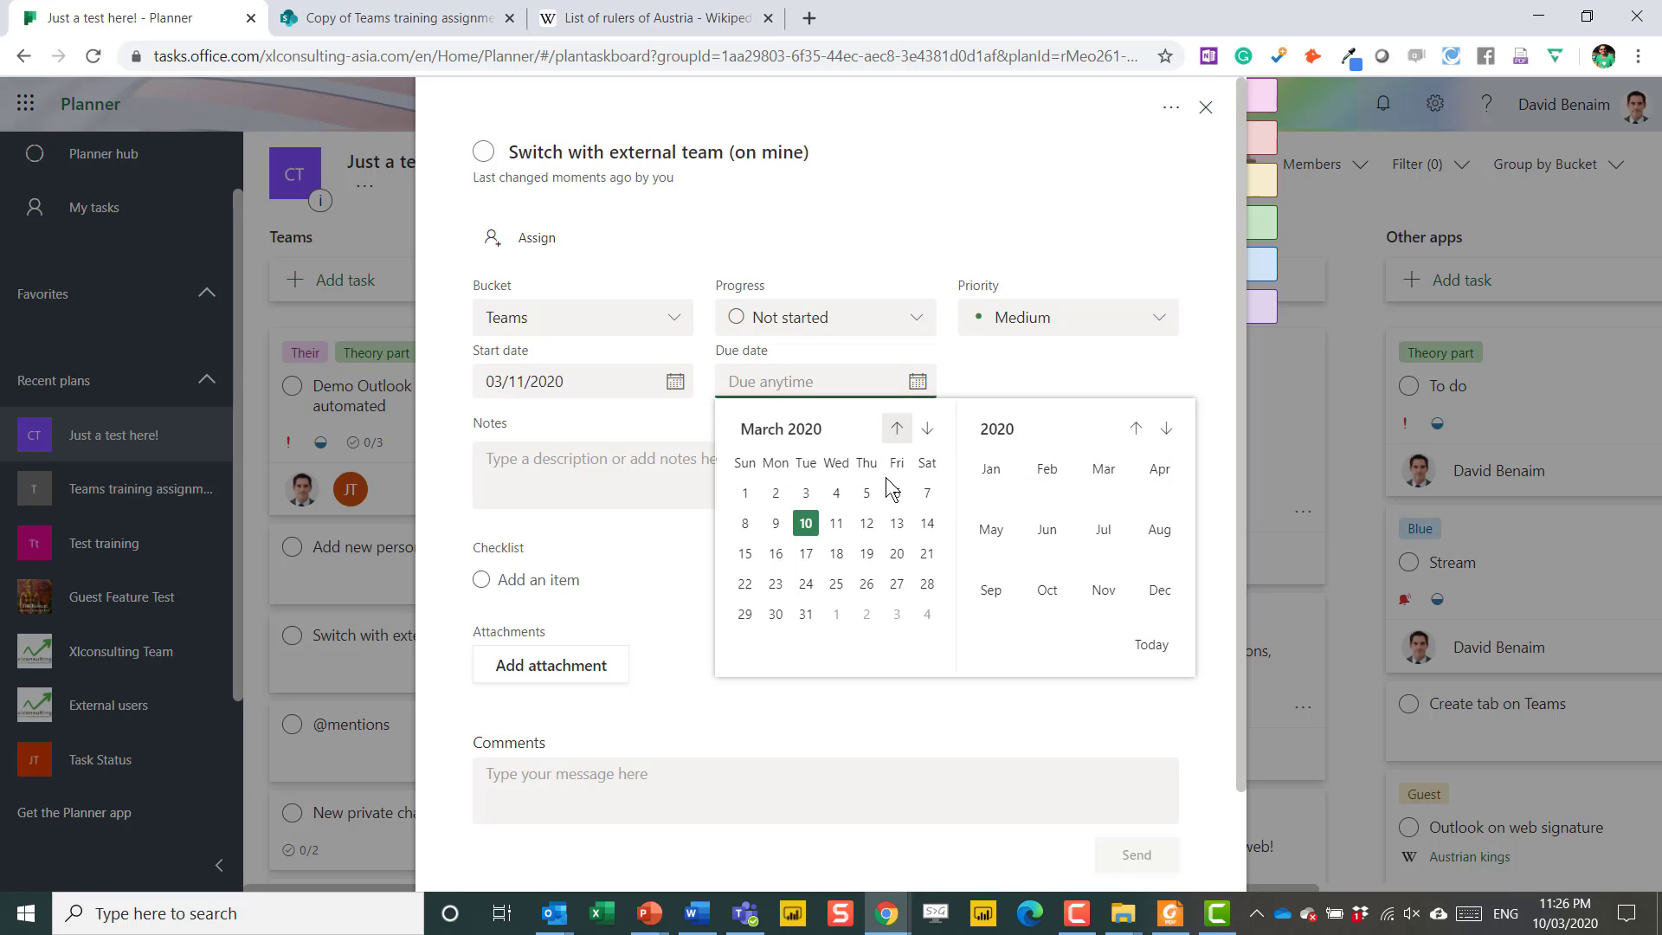
pyautogui.click(807, 555)
# - Tag the task Theory part and Mine, assign yourself, and close the details
pyautogui.moveTo(1263, 264)
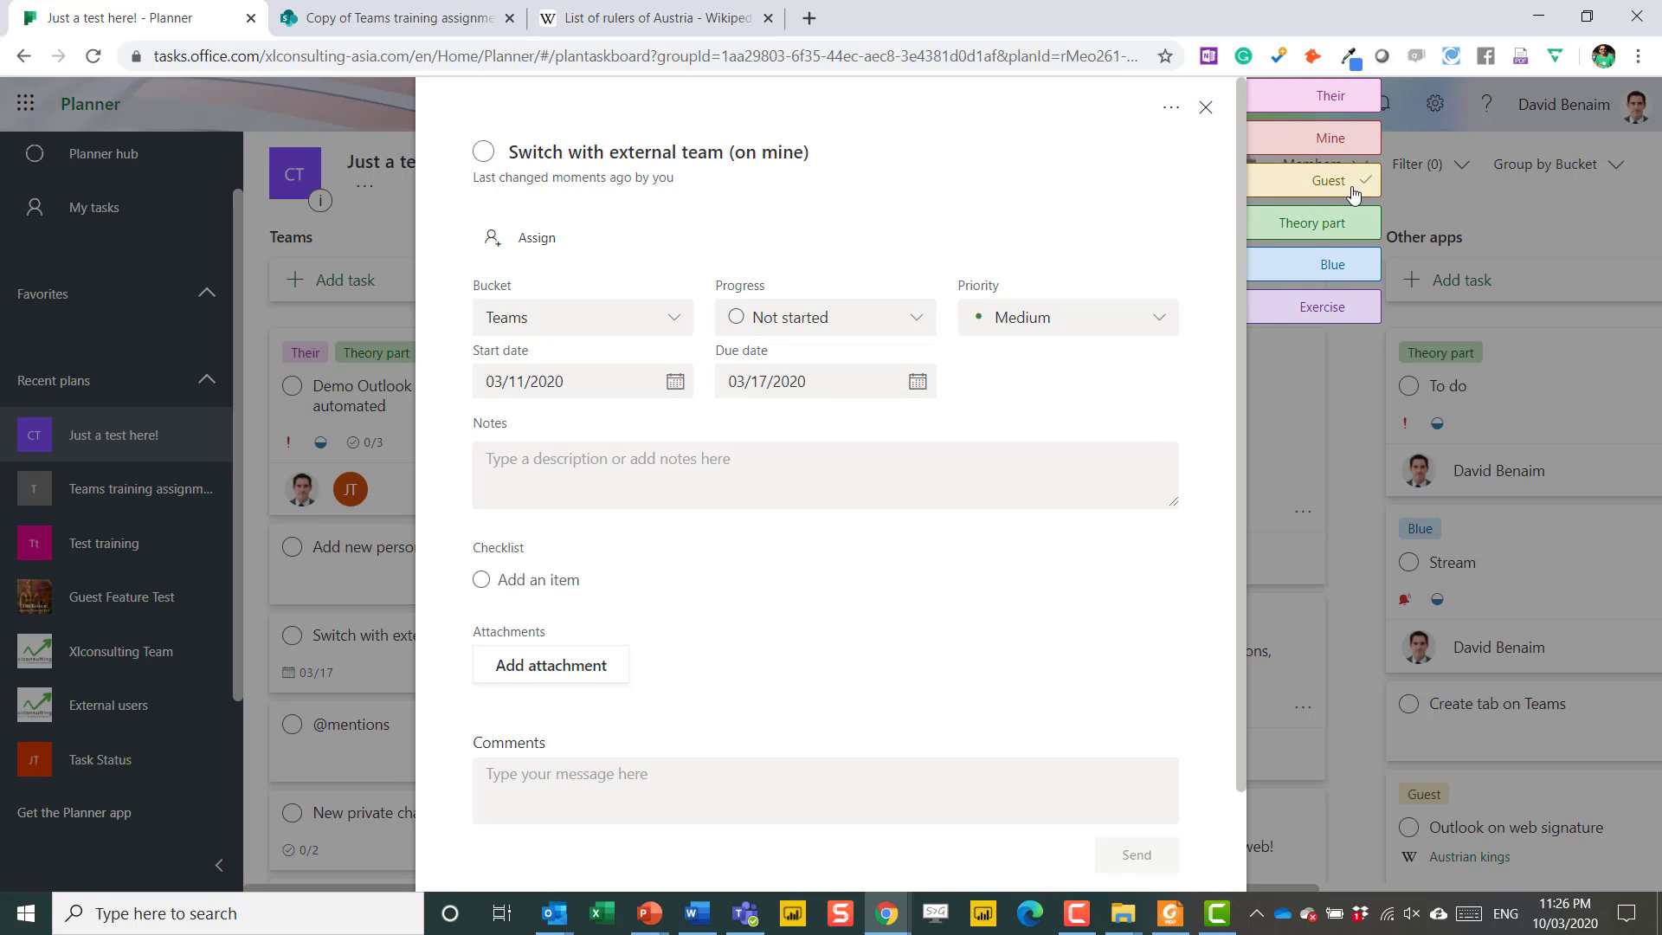
pyautogui.click(1351, 223)
pyautogui.click(1364, 138)
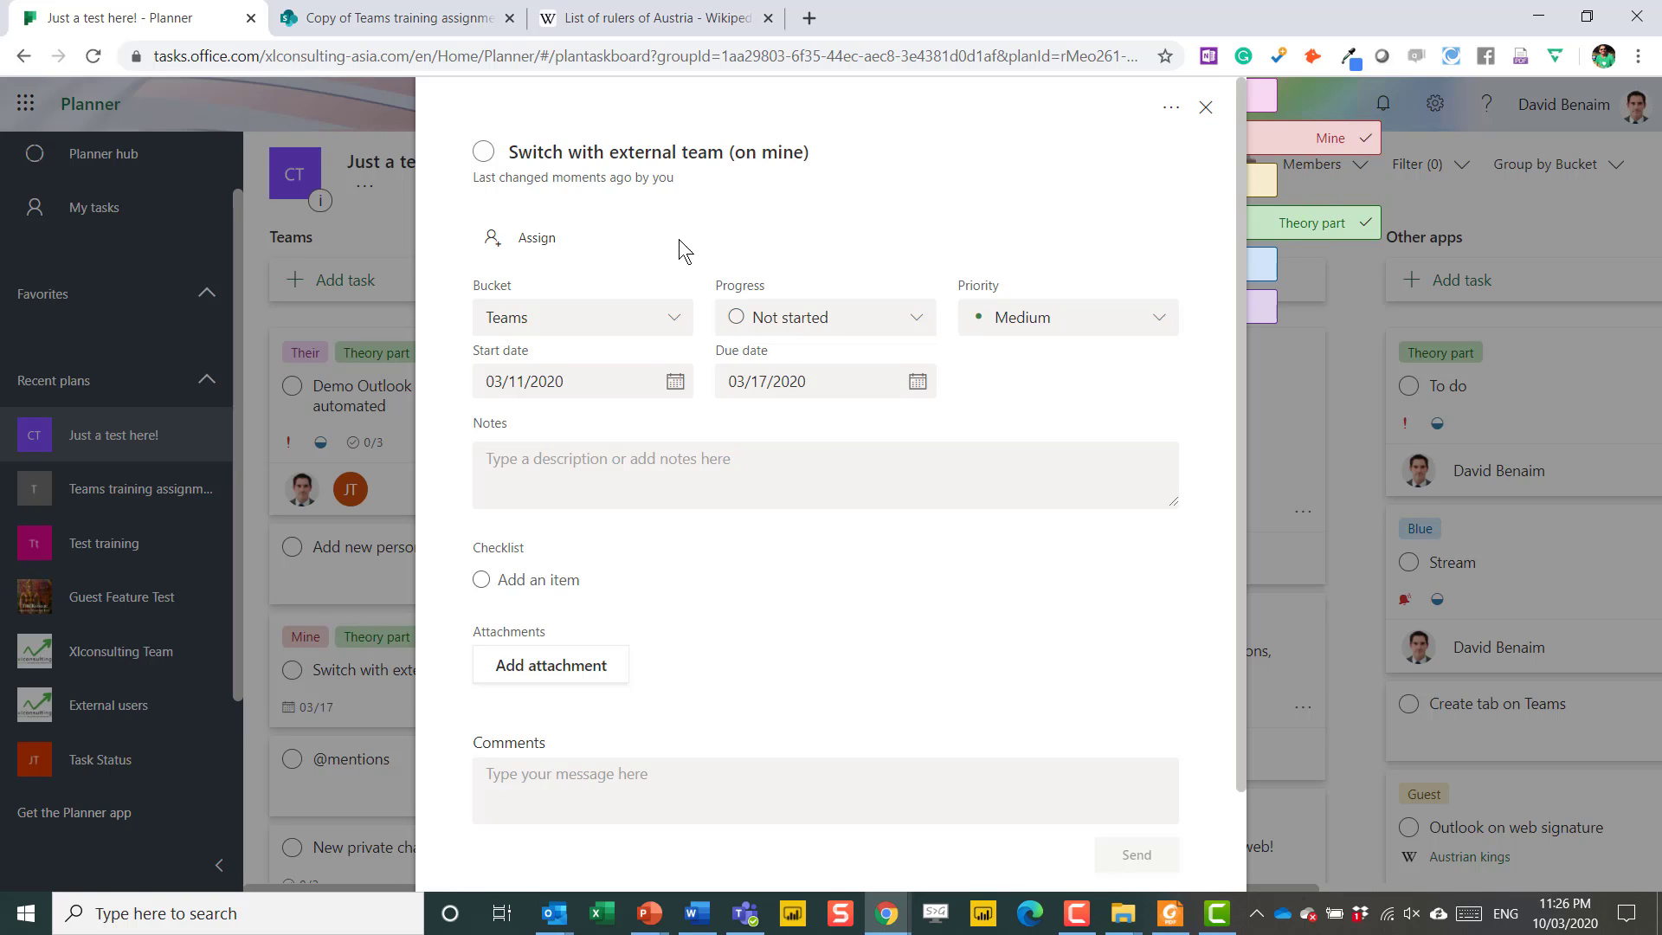
pyautogui.click(527, 239)
pyautogui.click(588, 427)
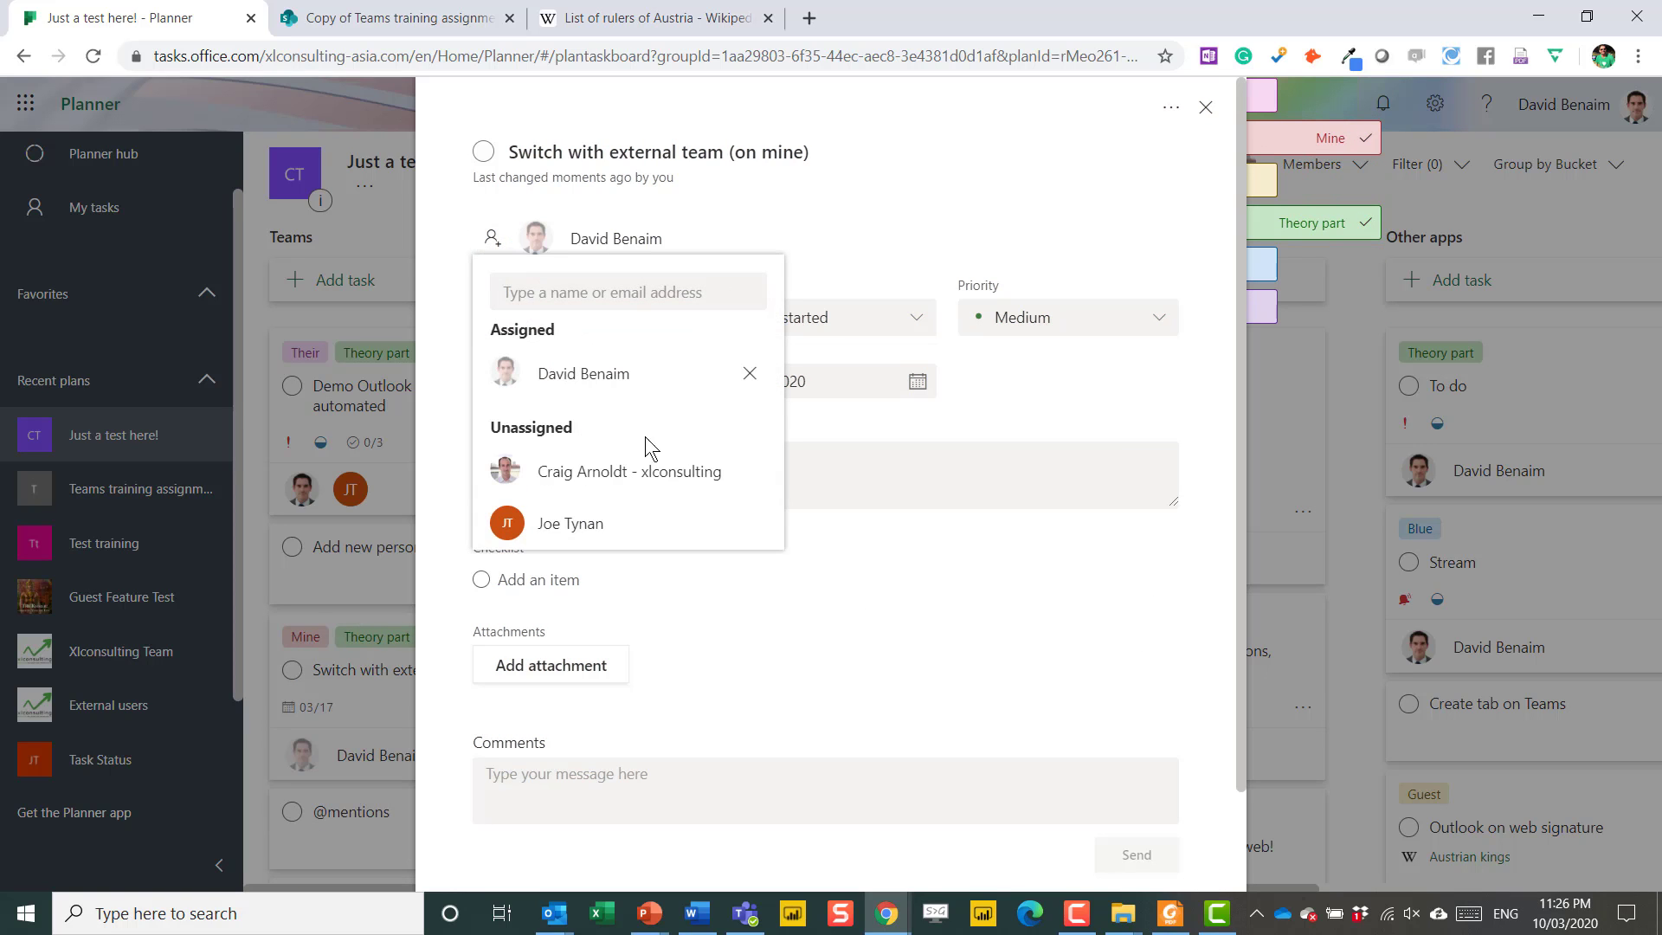
pyautogui.click(1331, 595)
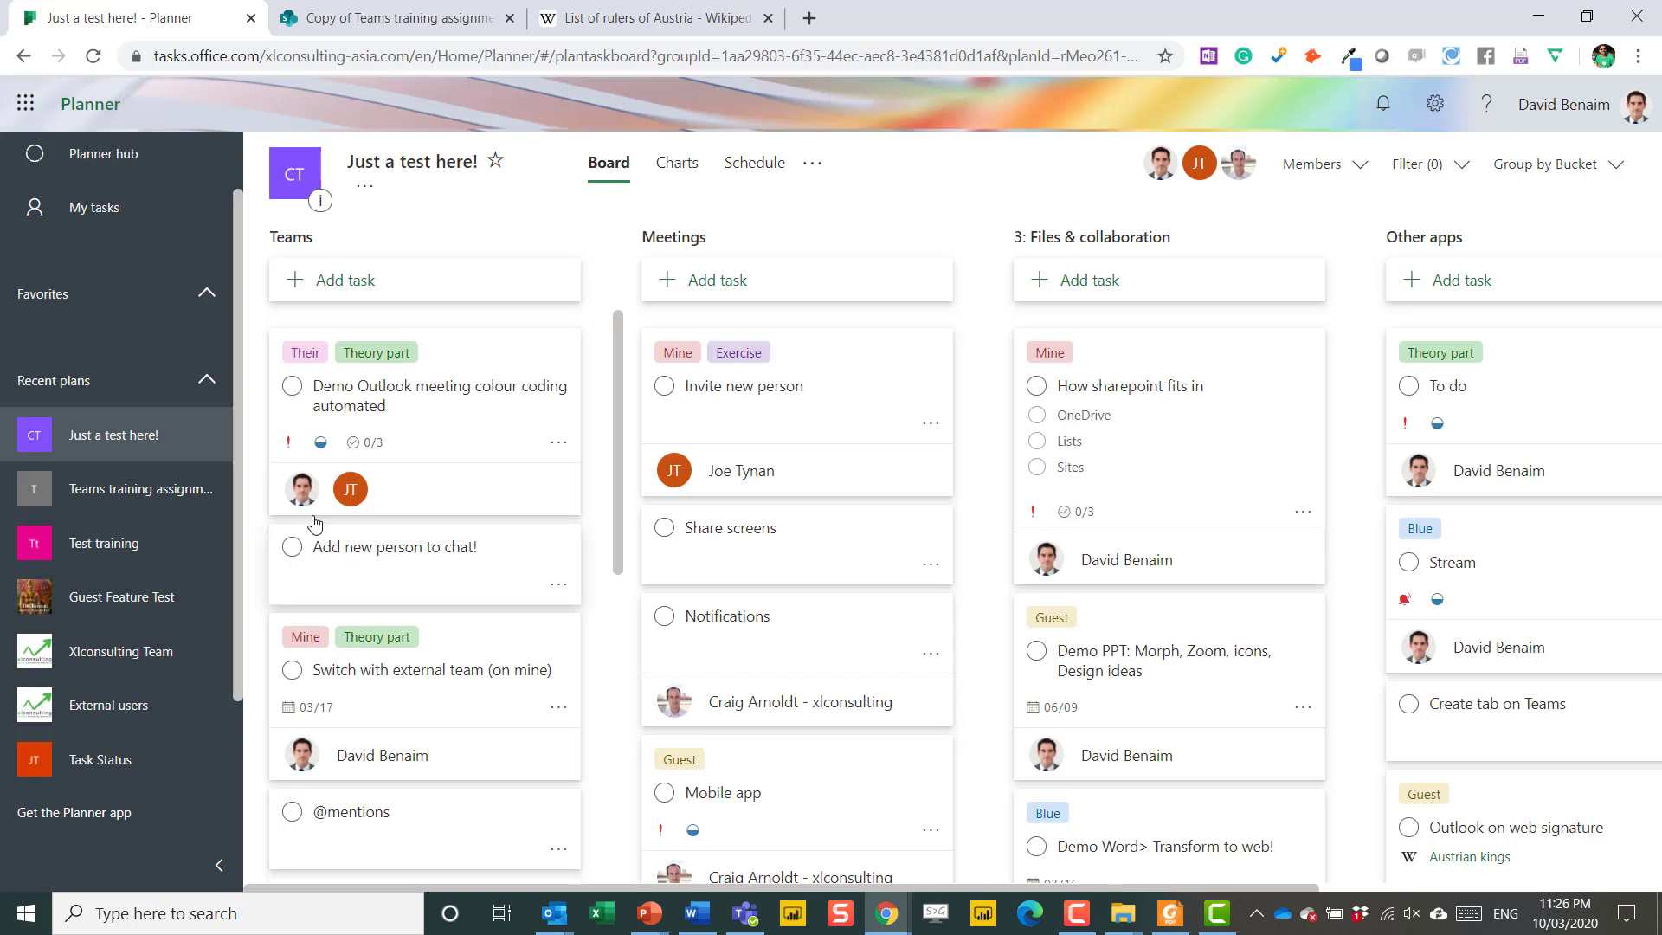
# - Check the March 11–17 task on the Schedule, then open the plan's group Conversation
pyautogui.click(765, 176)
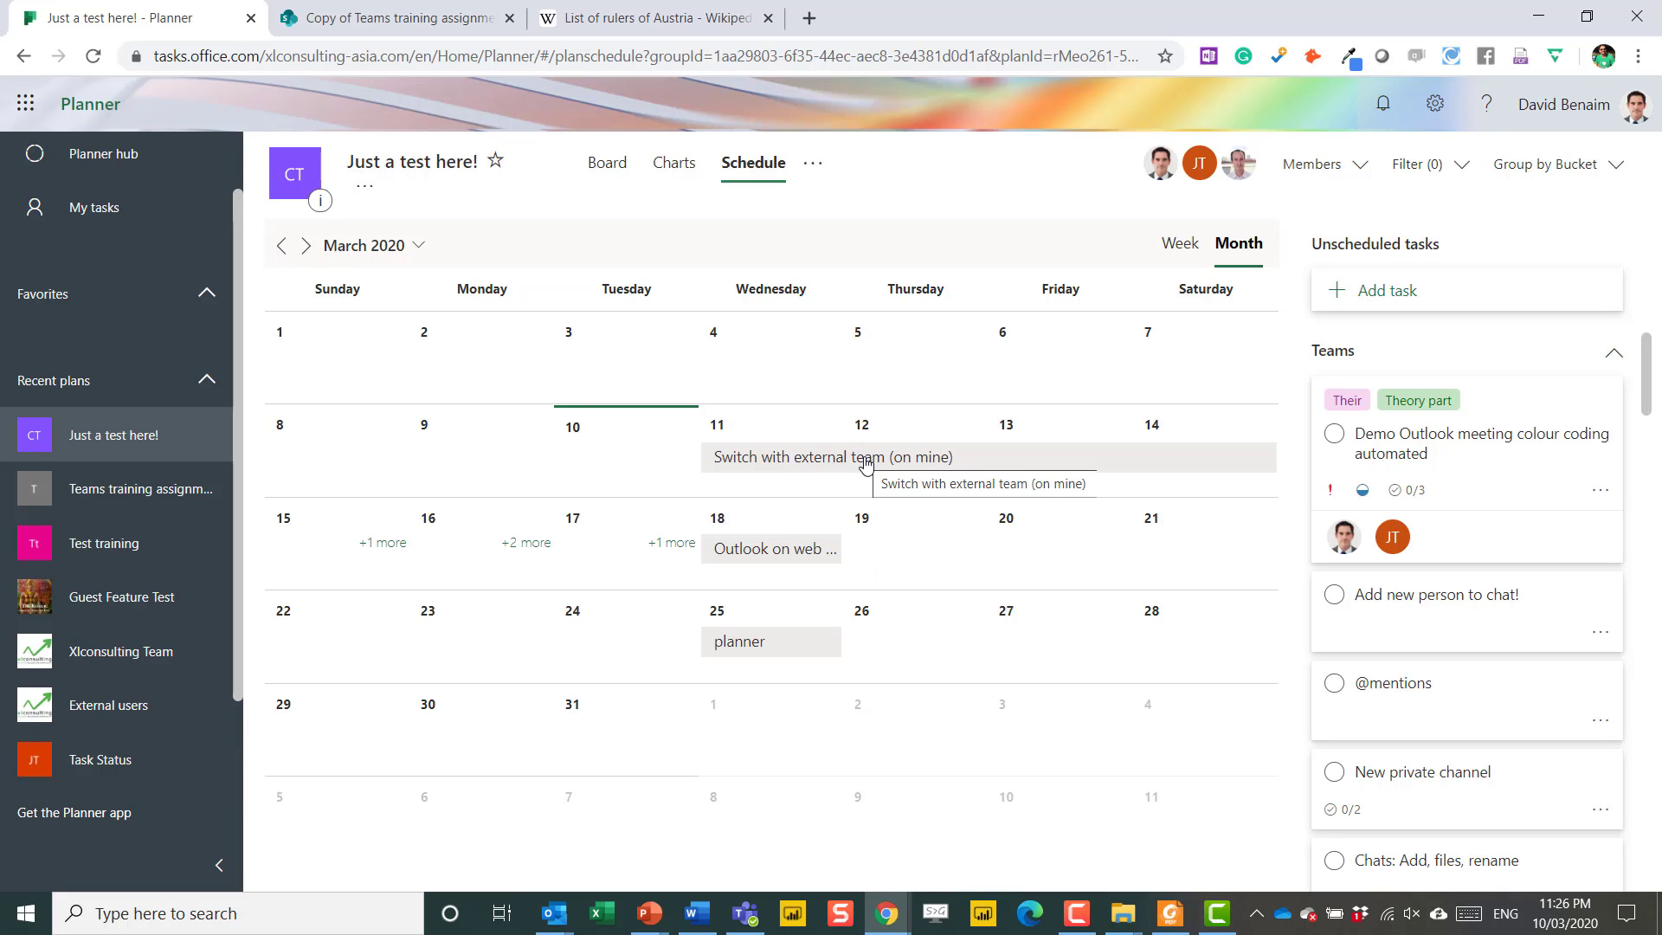
pyautogui.click(814, 167)
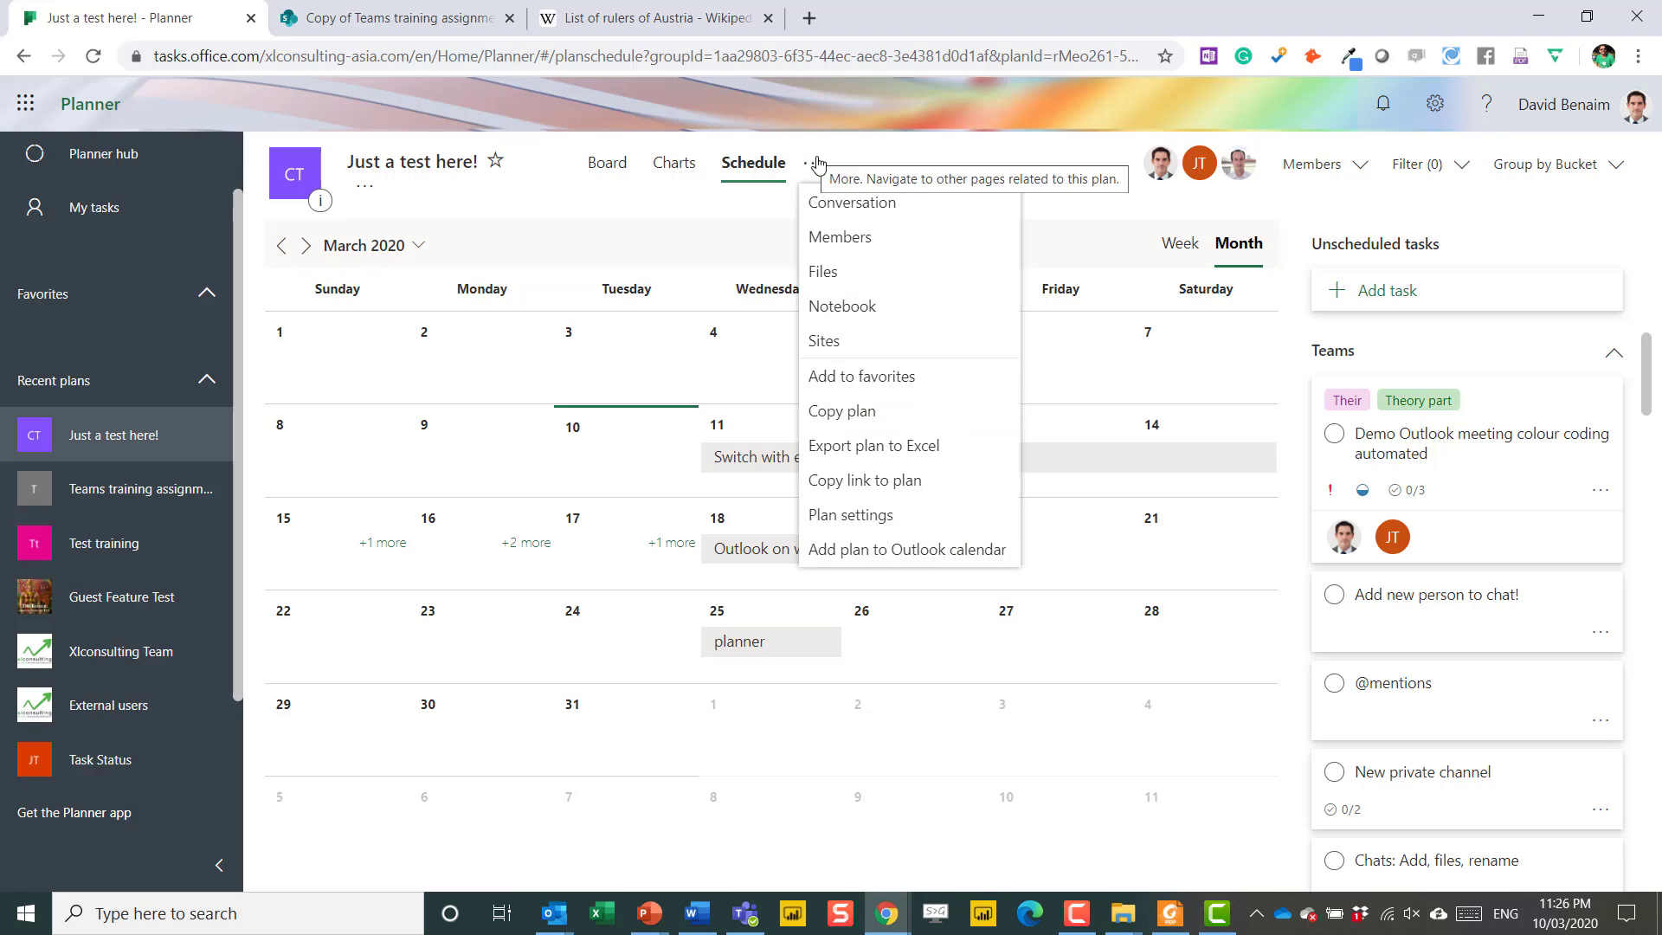
pyautogui.click(853, 204)
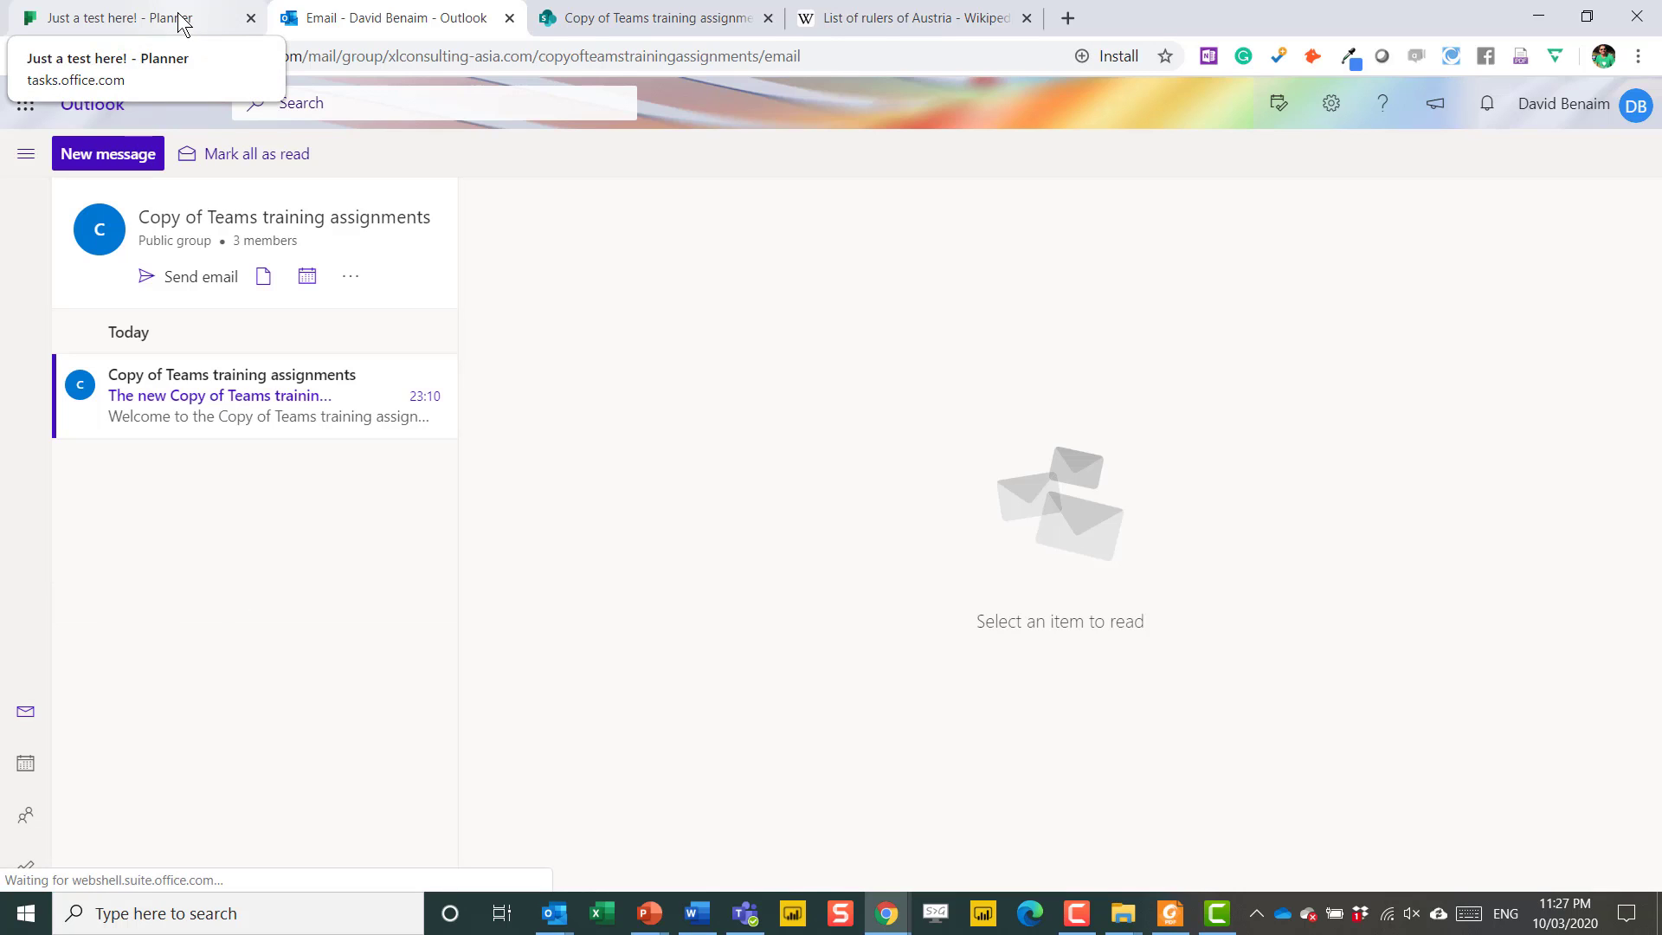
# - Add the 'Just a test here!' plan to favourites
pyautogui.click(181, 20)
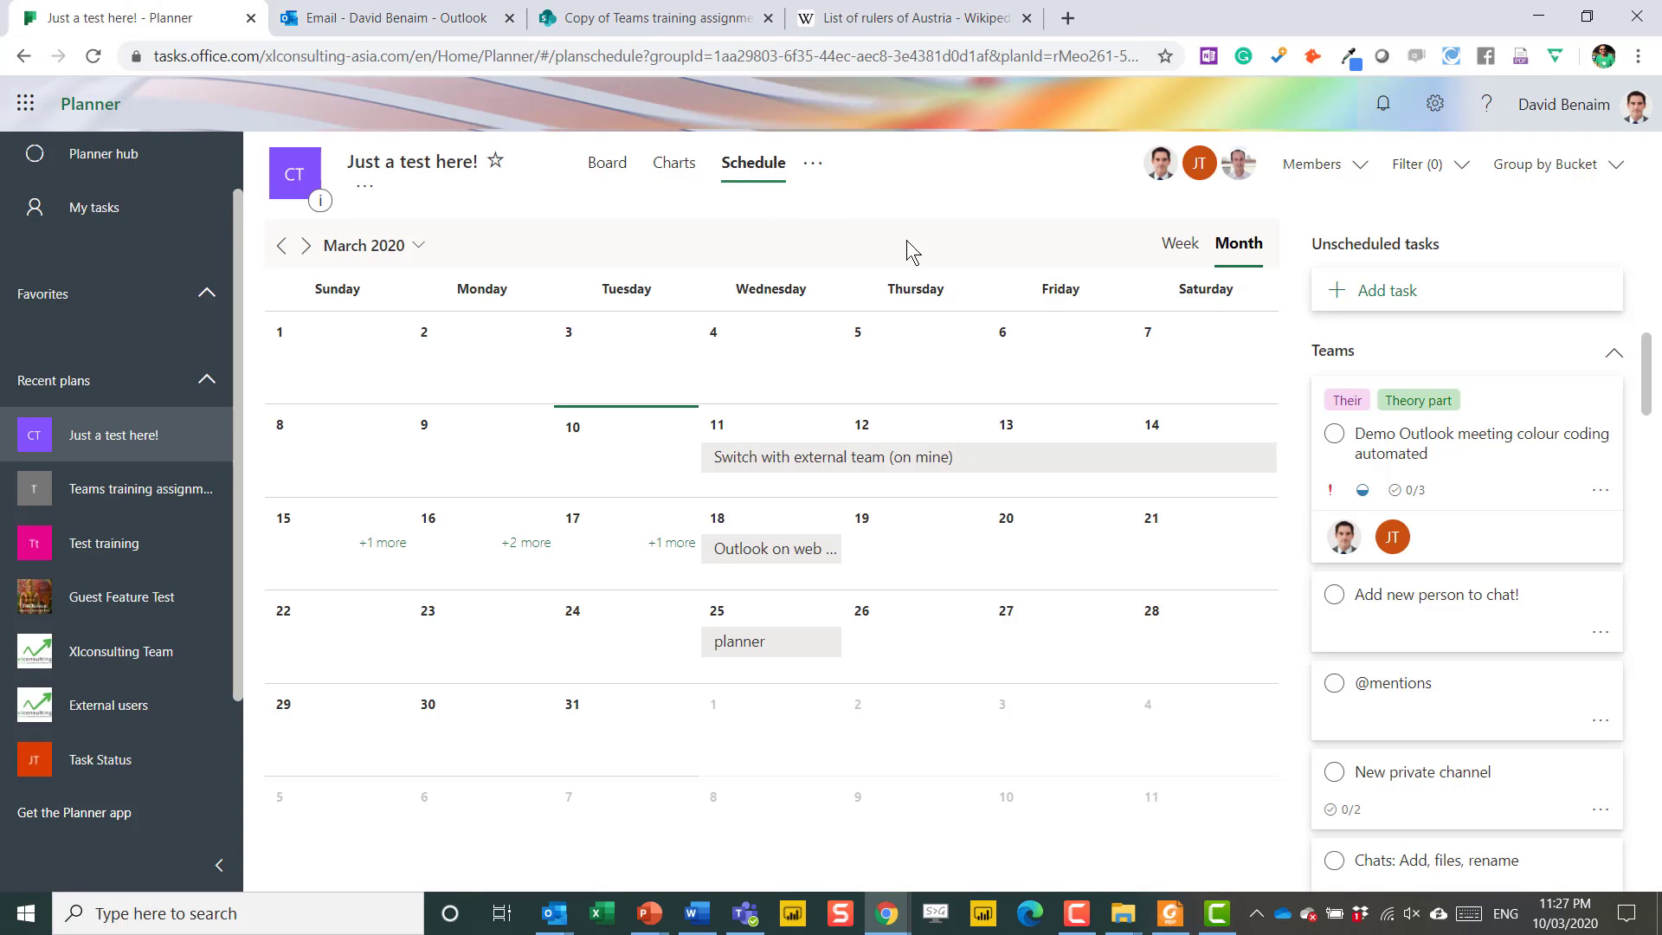
pyautogui.click(821, 170)
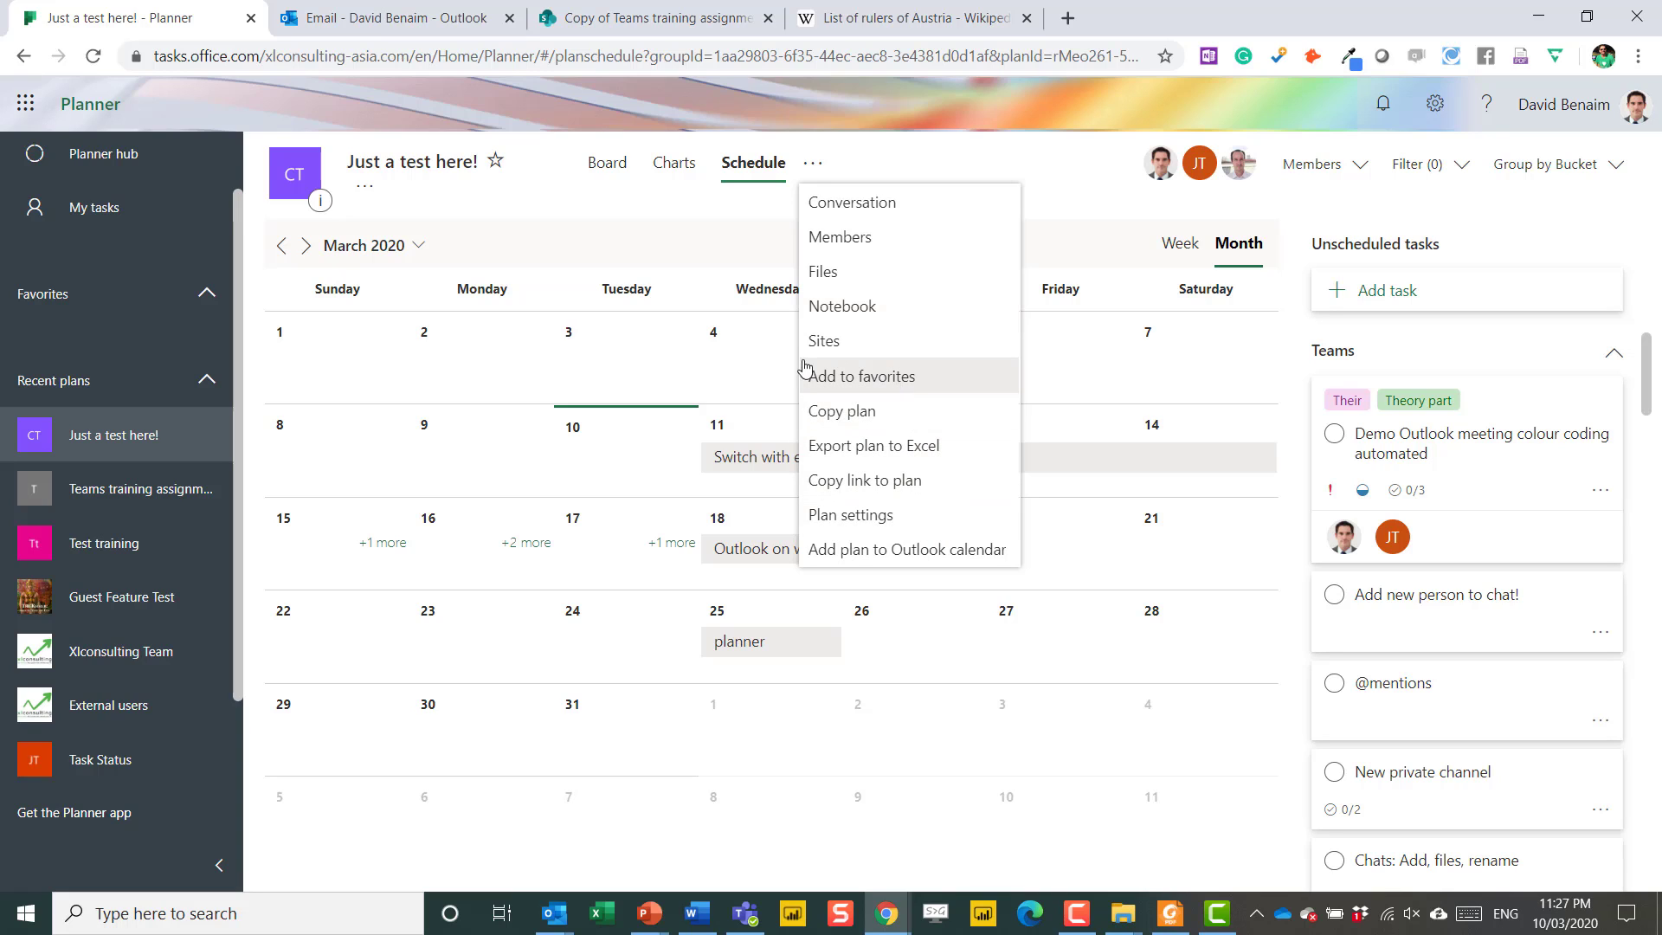
pyautogui.click(497, 162)
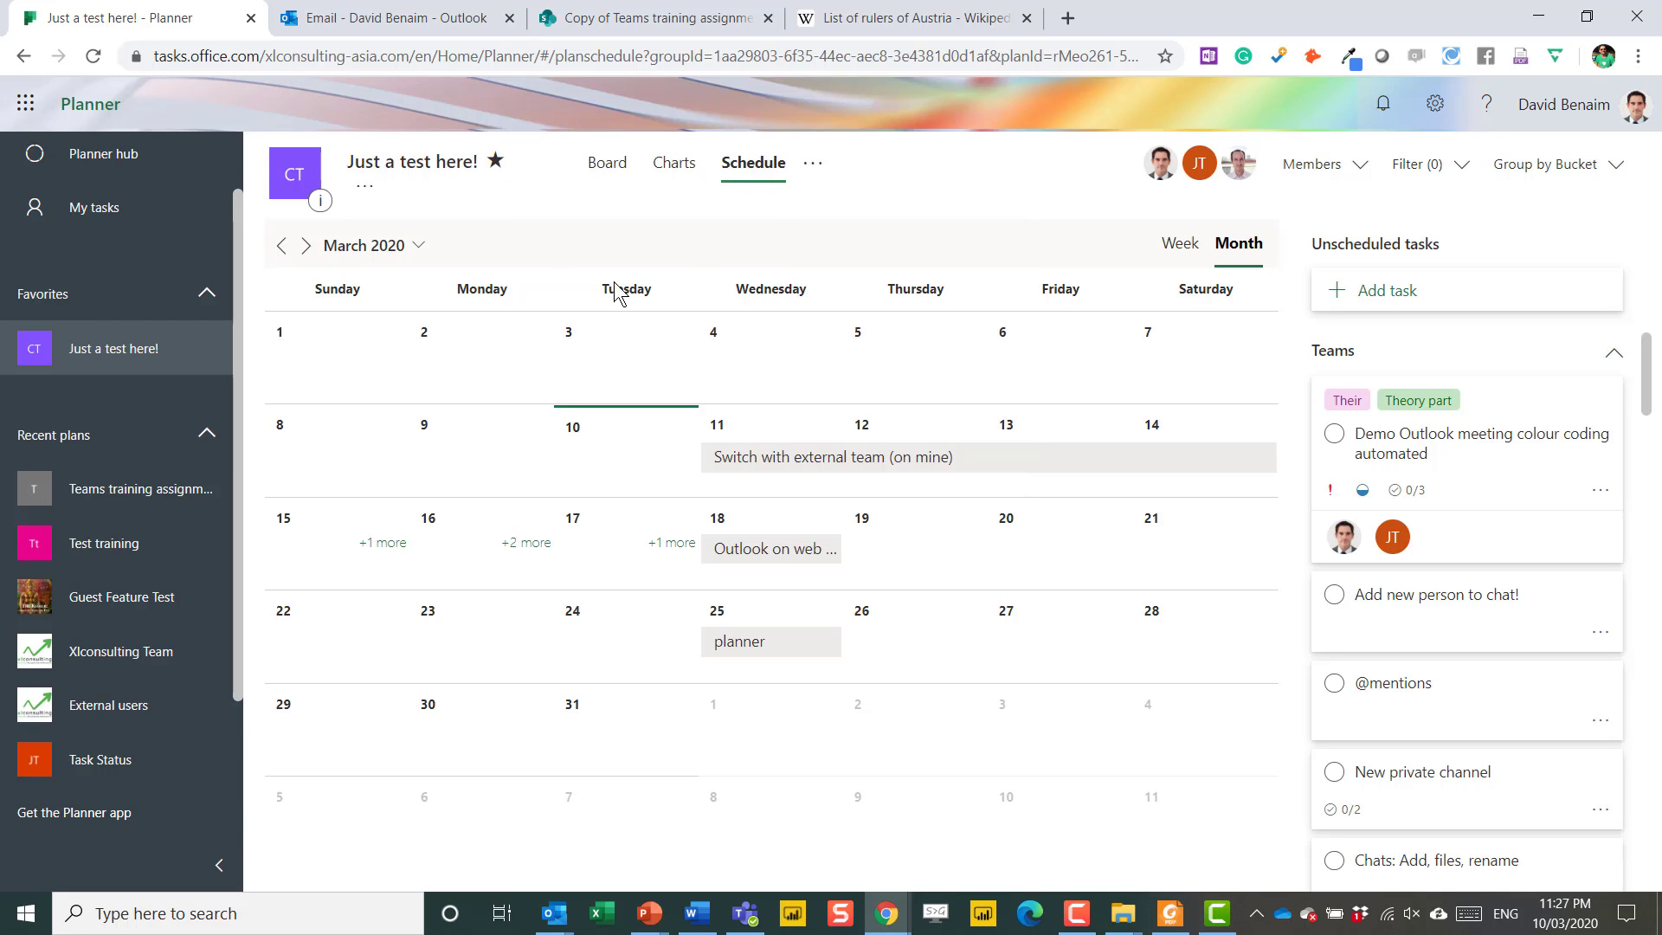
# - Export the plan to 'Just a test here!.xlsx' and open the downloaded workbook
pyautogui.click(814, 164)
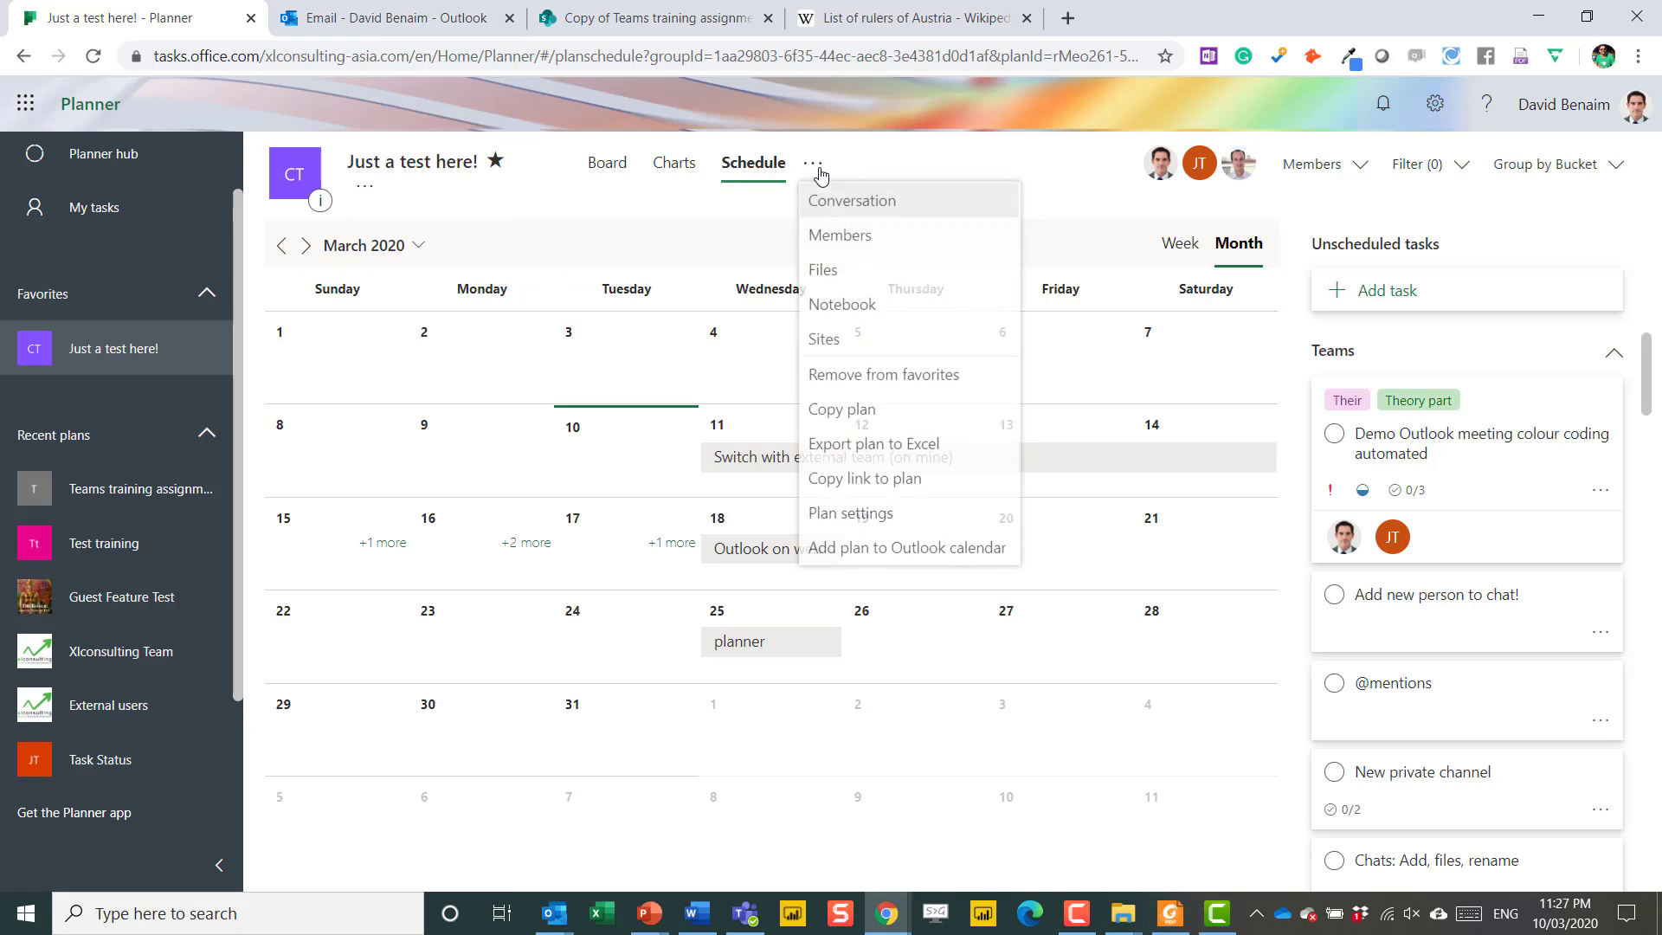
pyautogui.click(893, 455)
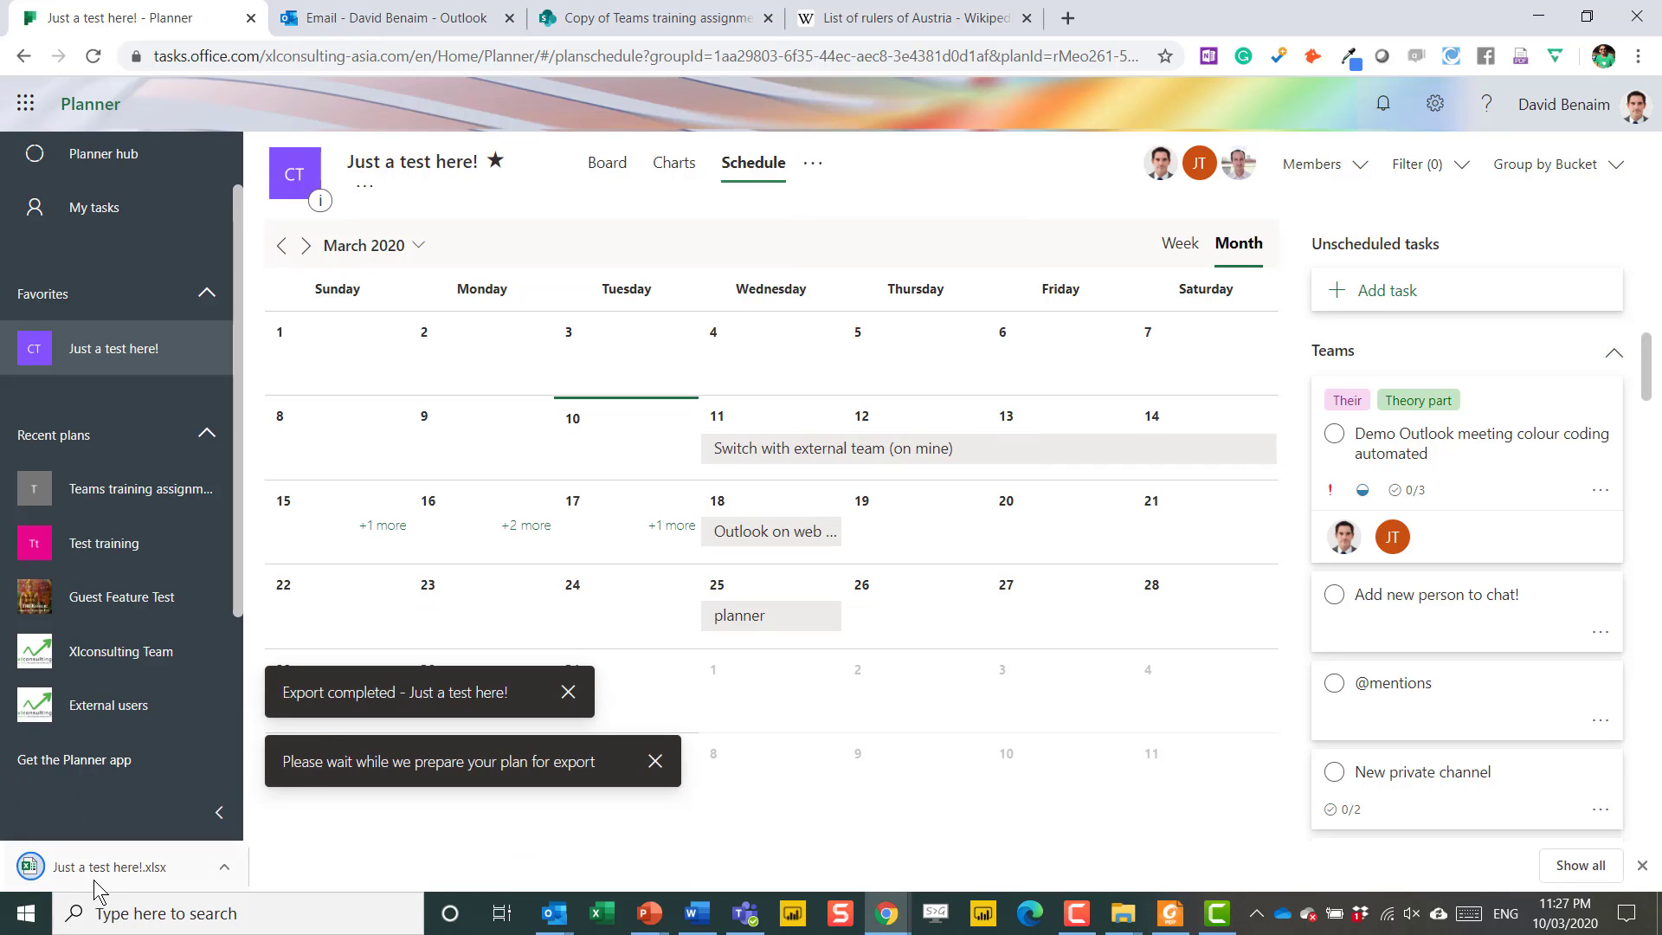
pyautogui.click(96, 871)
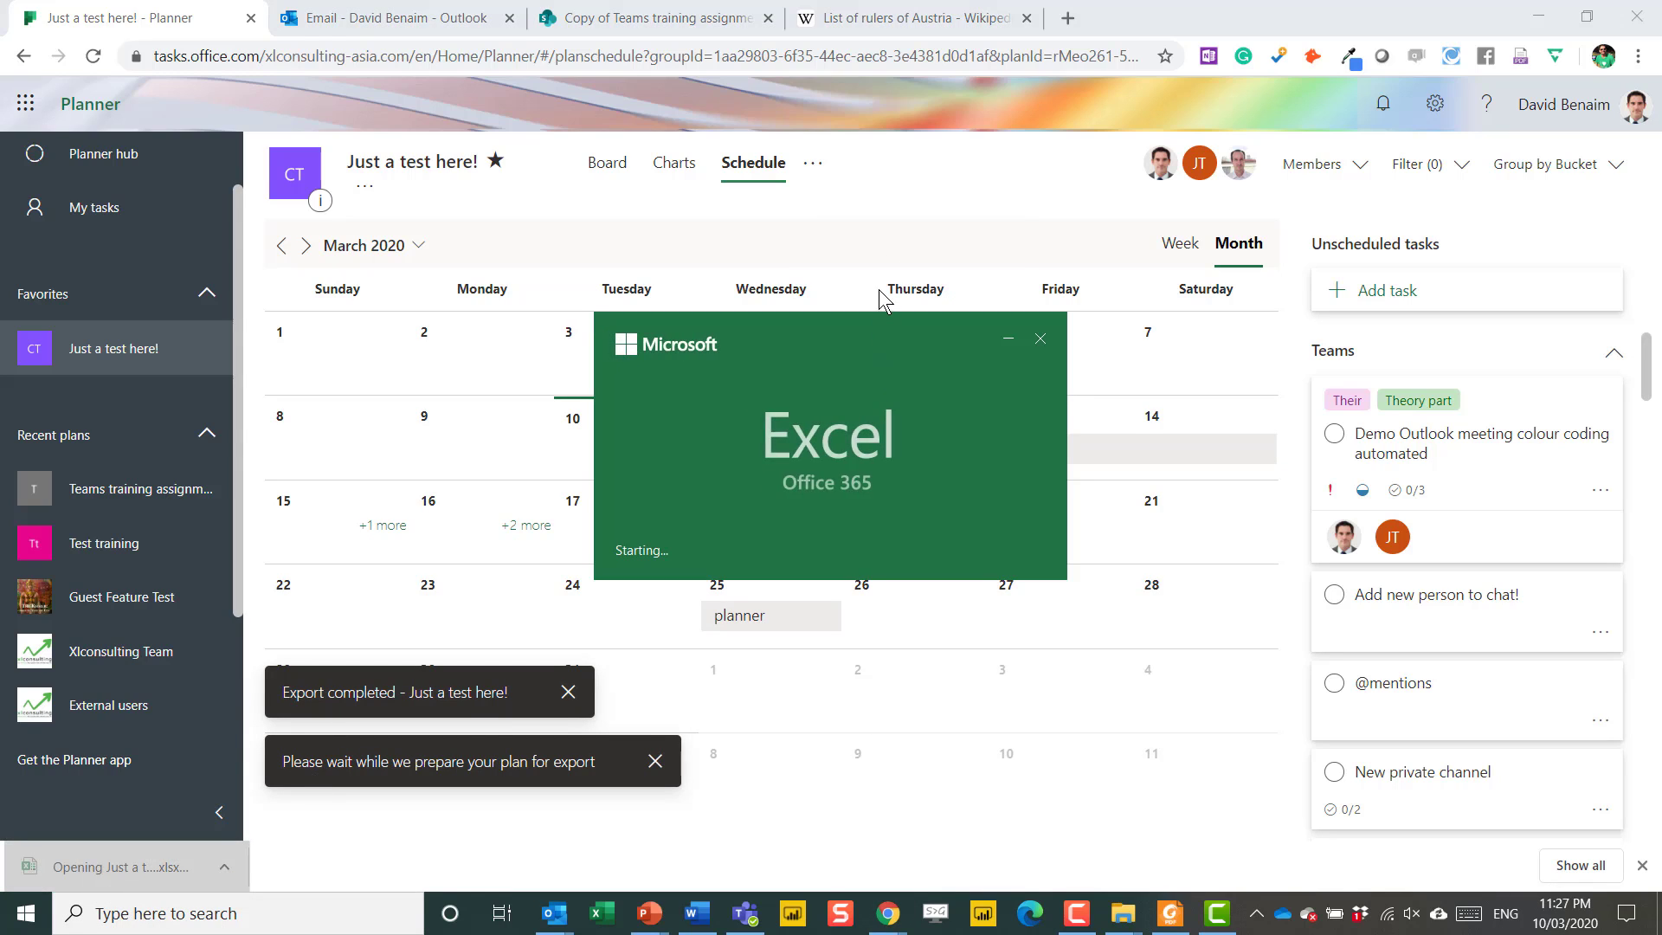
pyautogui.click(813, 162)
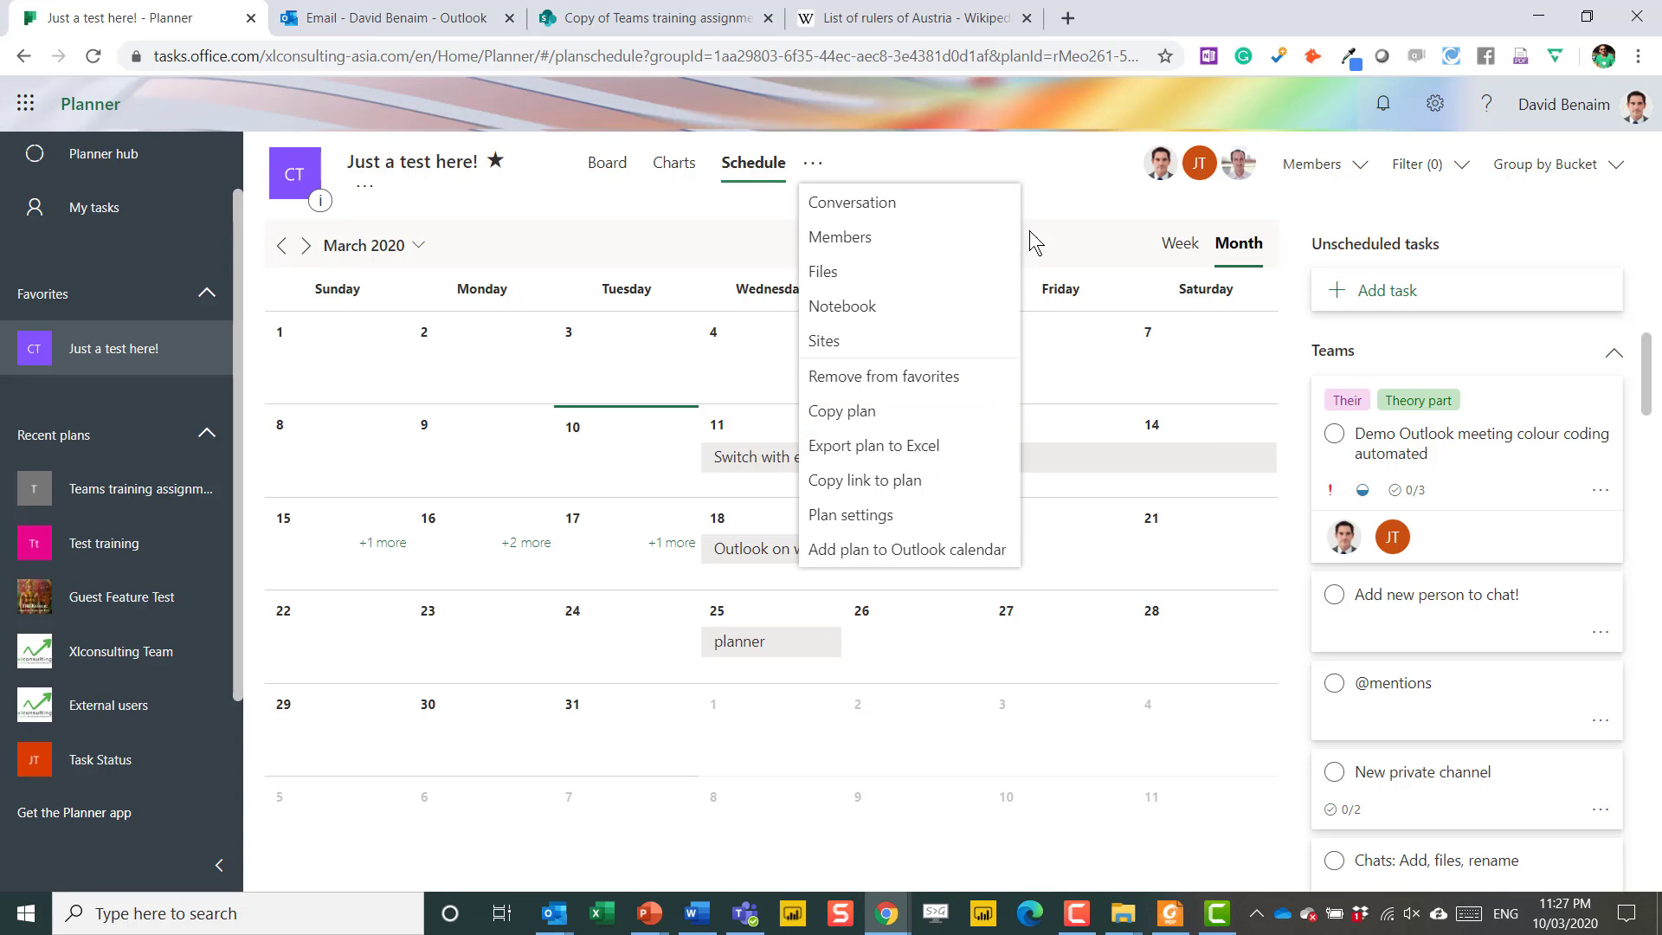
pyautogui.click(1041, 203)
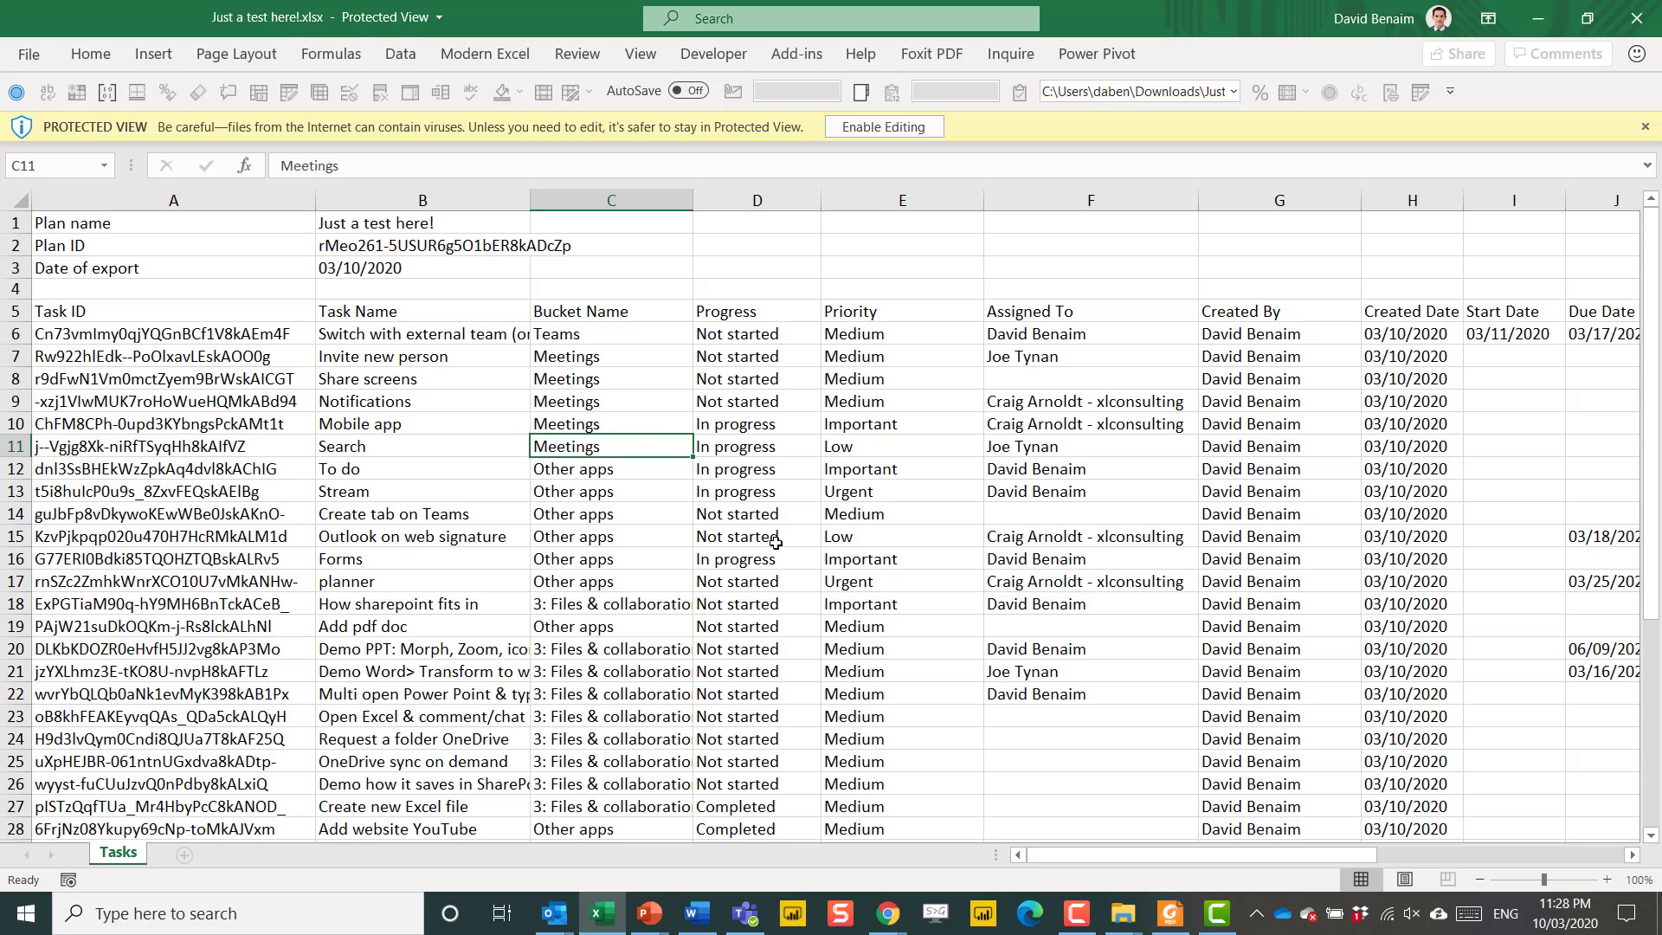
# - Select and review the exported task table in Excel, then return to Planner in Chrome
pyautogui.click(402, 429)
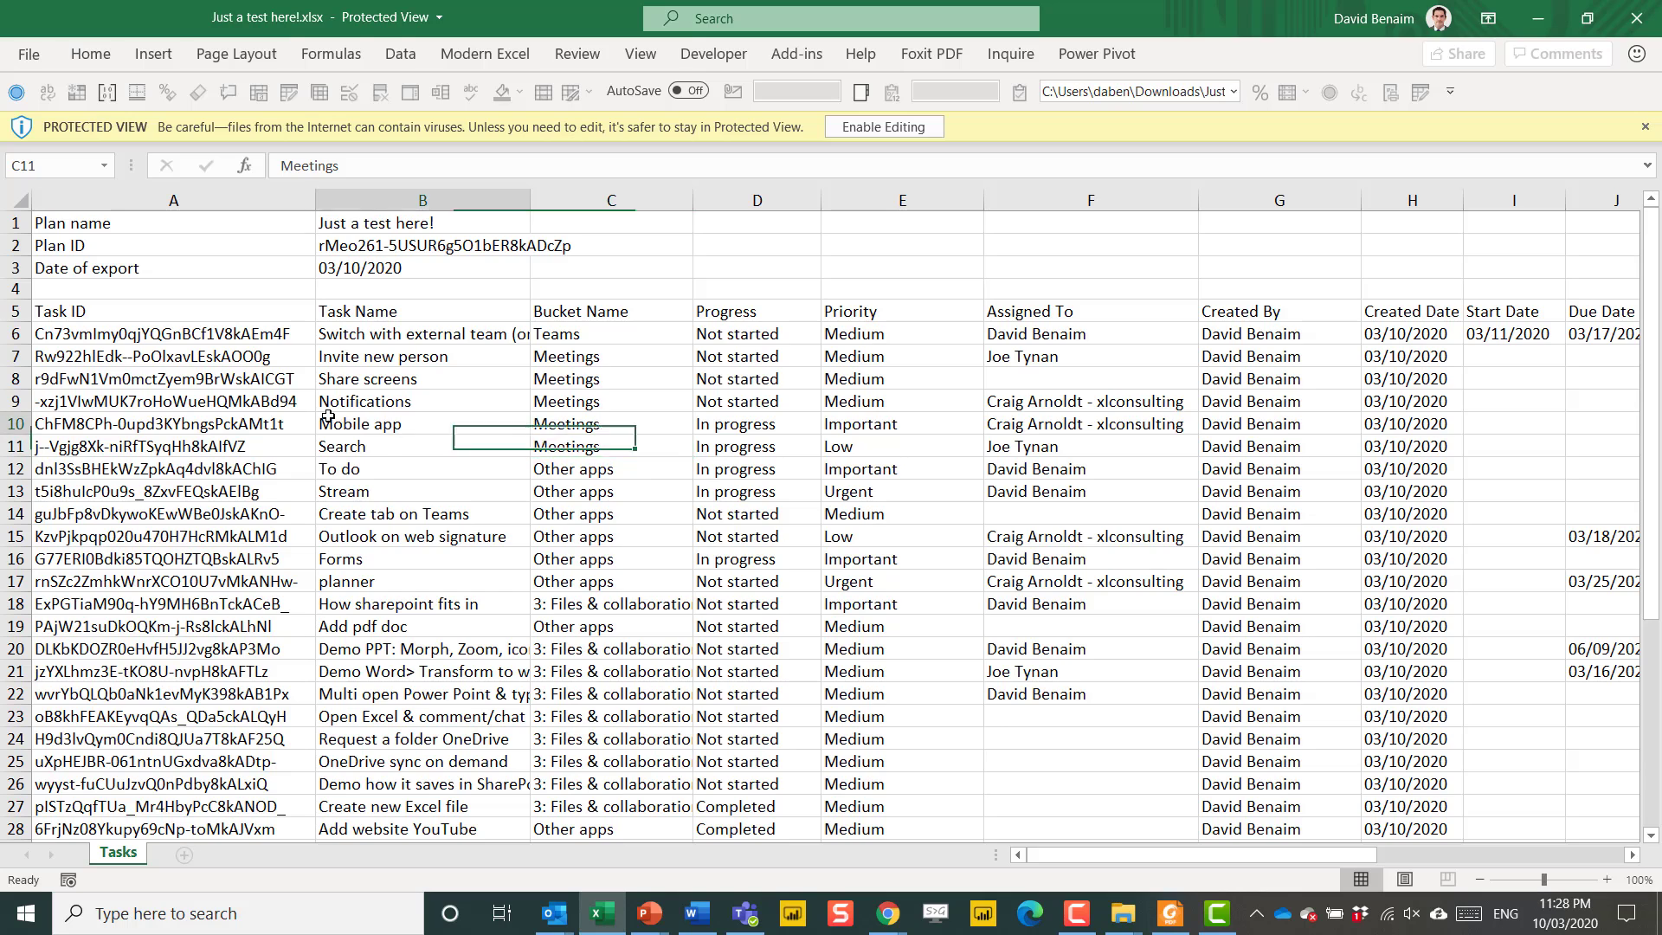
pyautogui.moveTo(194, 311); pyautogui.dragTo(1429, 844)
pyautogui.scroll(5, 720, 525)
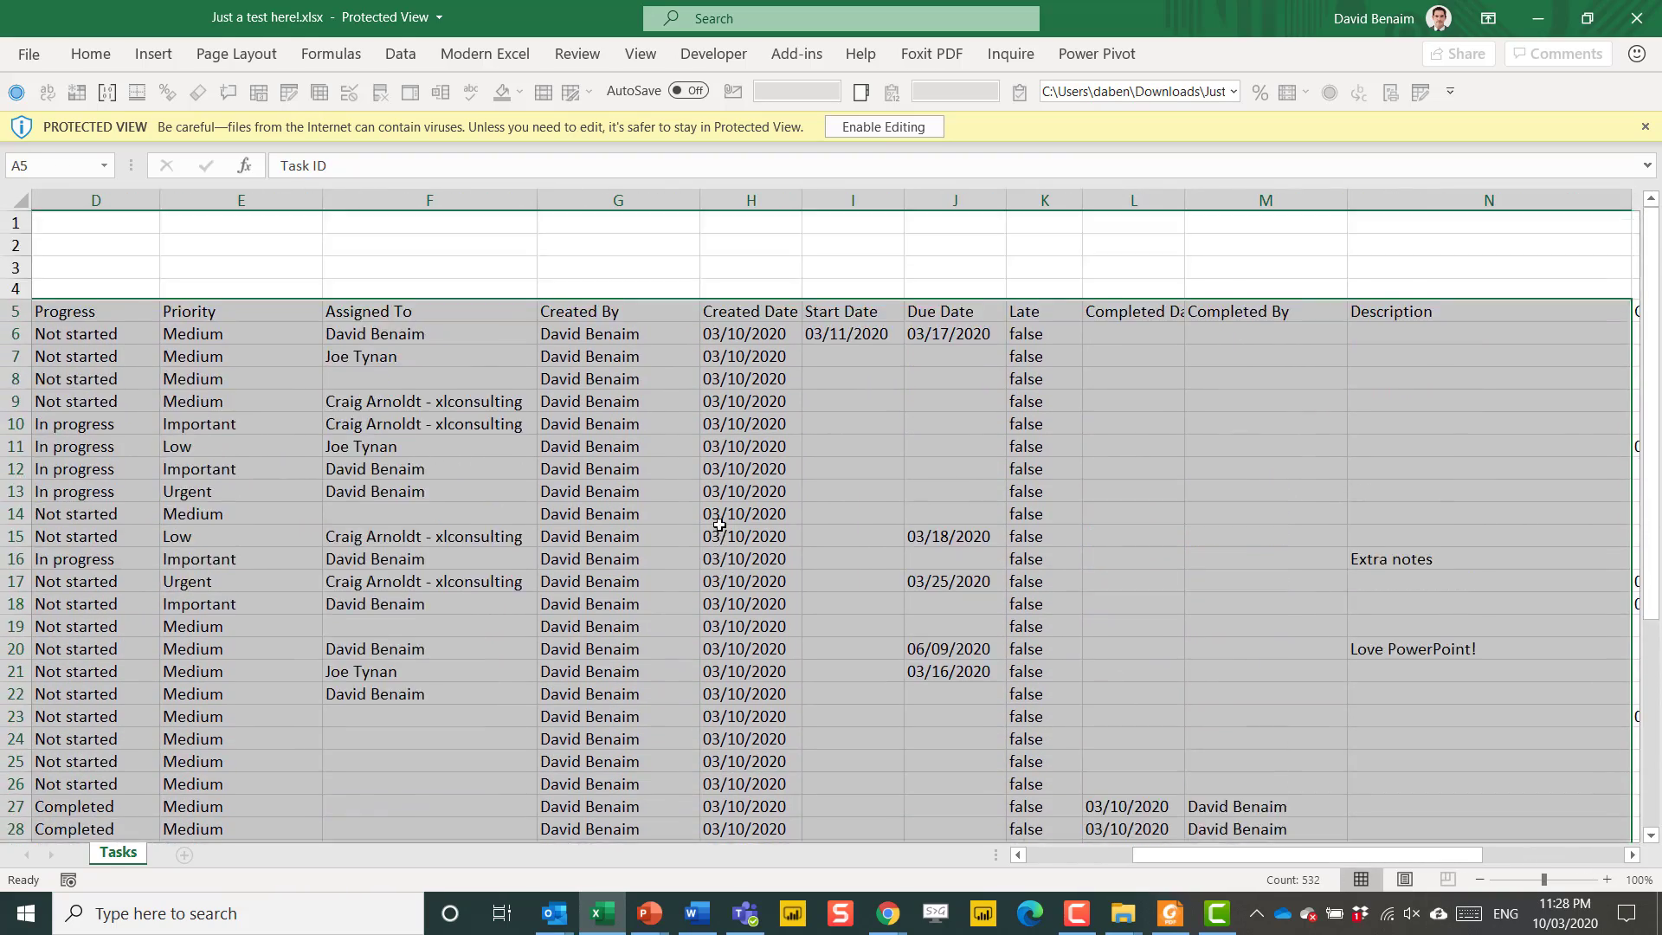
pyautogui.click(597, 423)
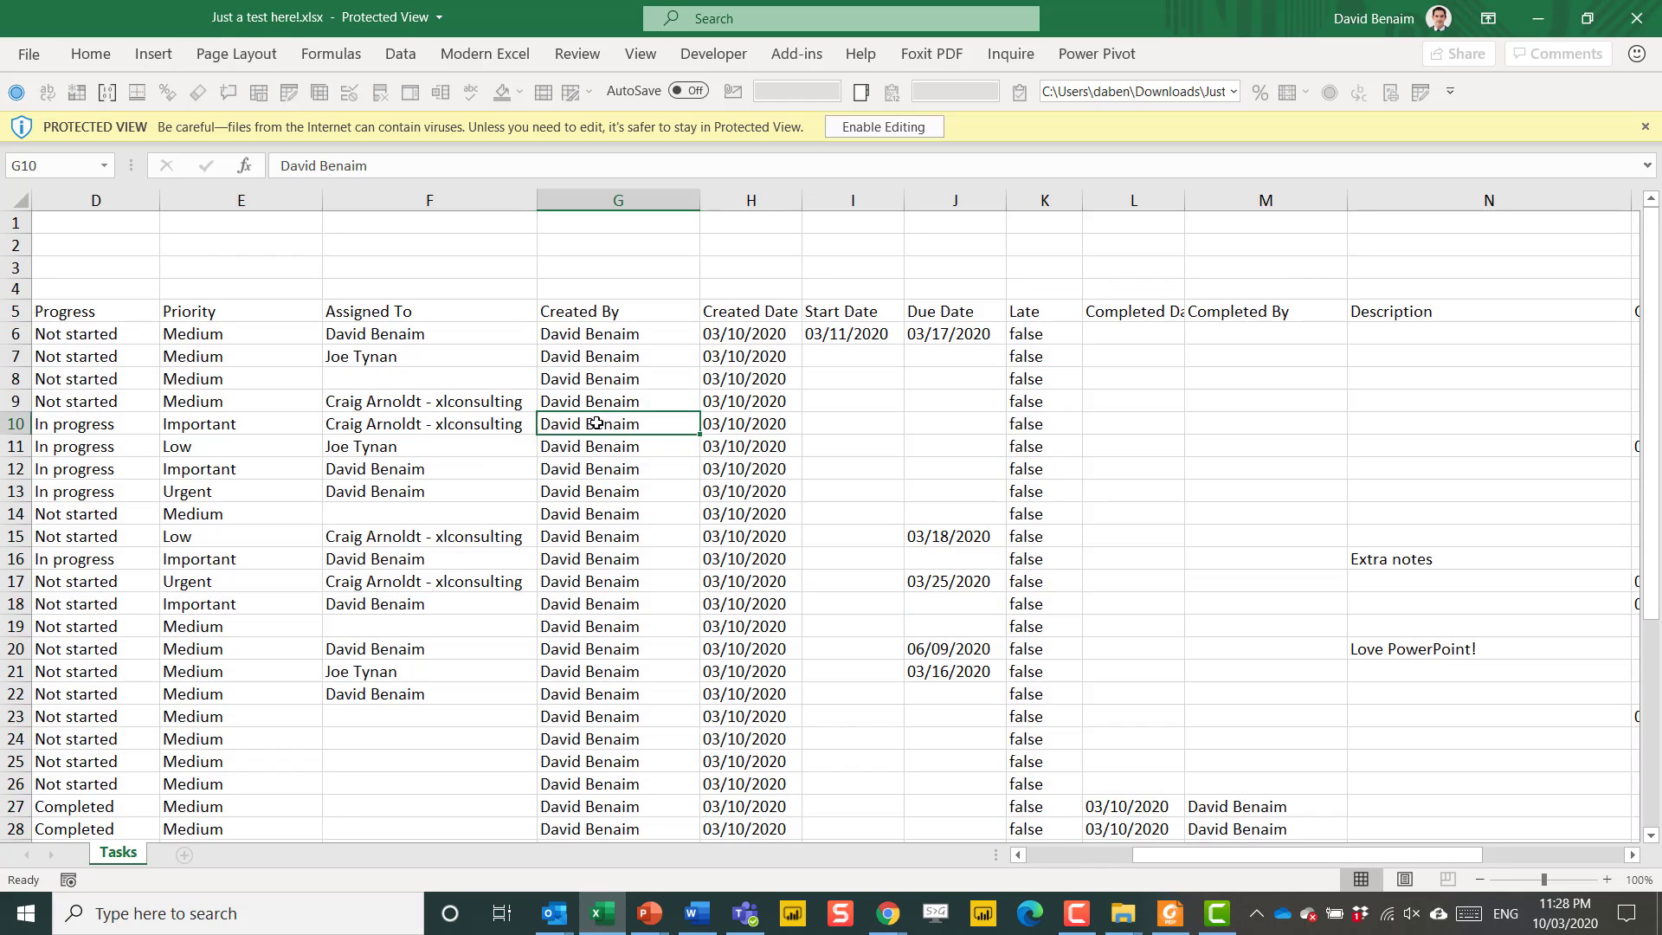
pyautogui.hotkey('alt', 'Tab')
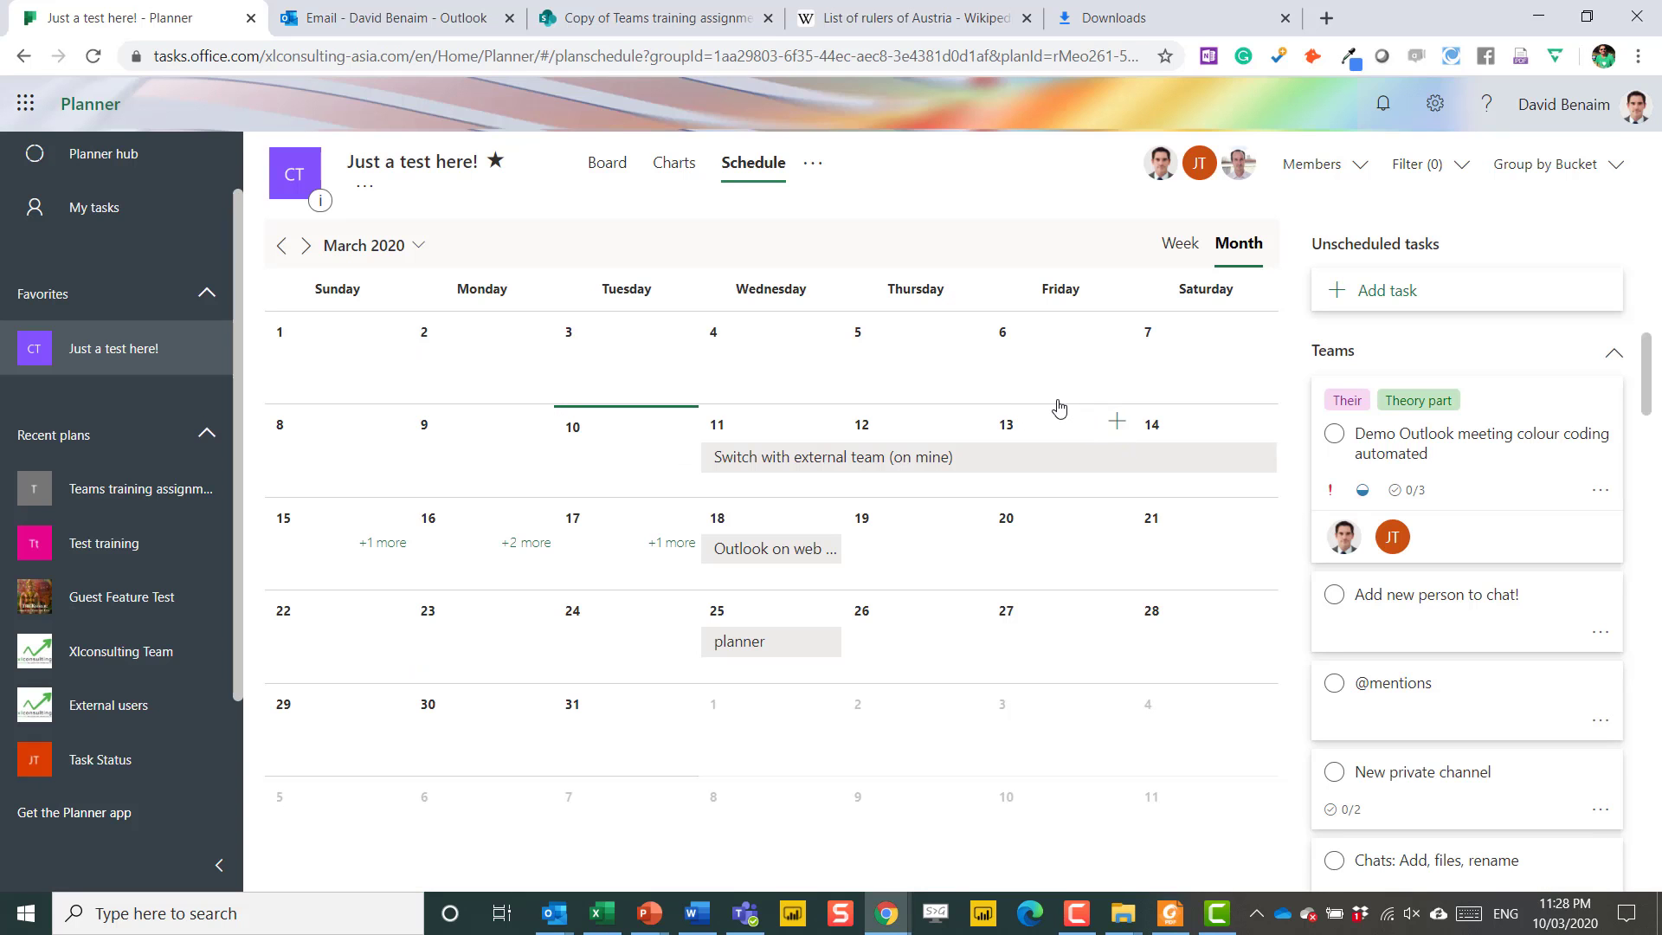
# - Group the plan's tasks by Assigned to and show them as a board
pyautogui.click(1557, 166)
pyautogui.click(1509, 241)
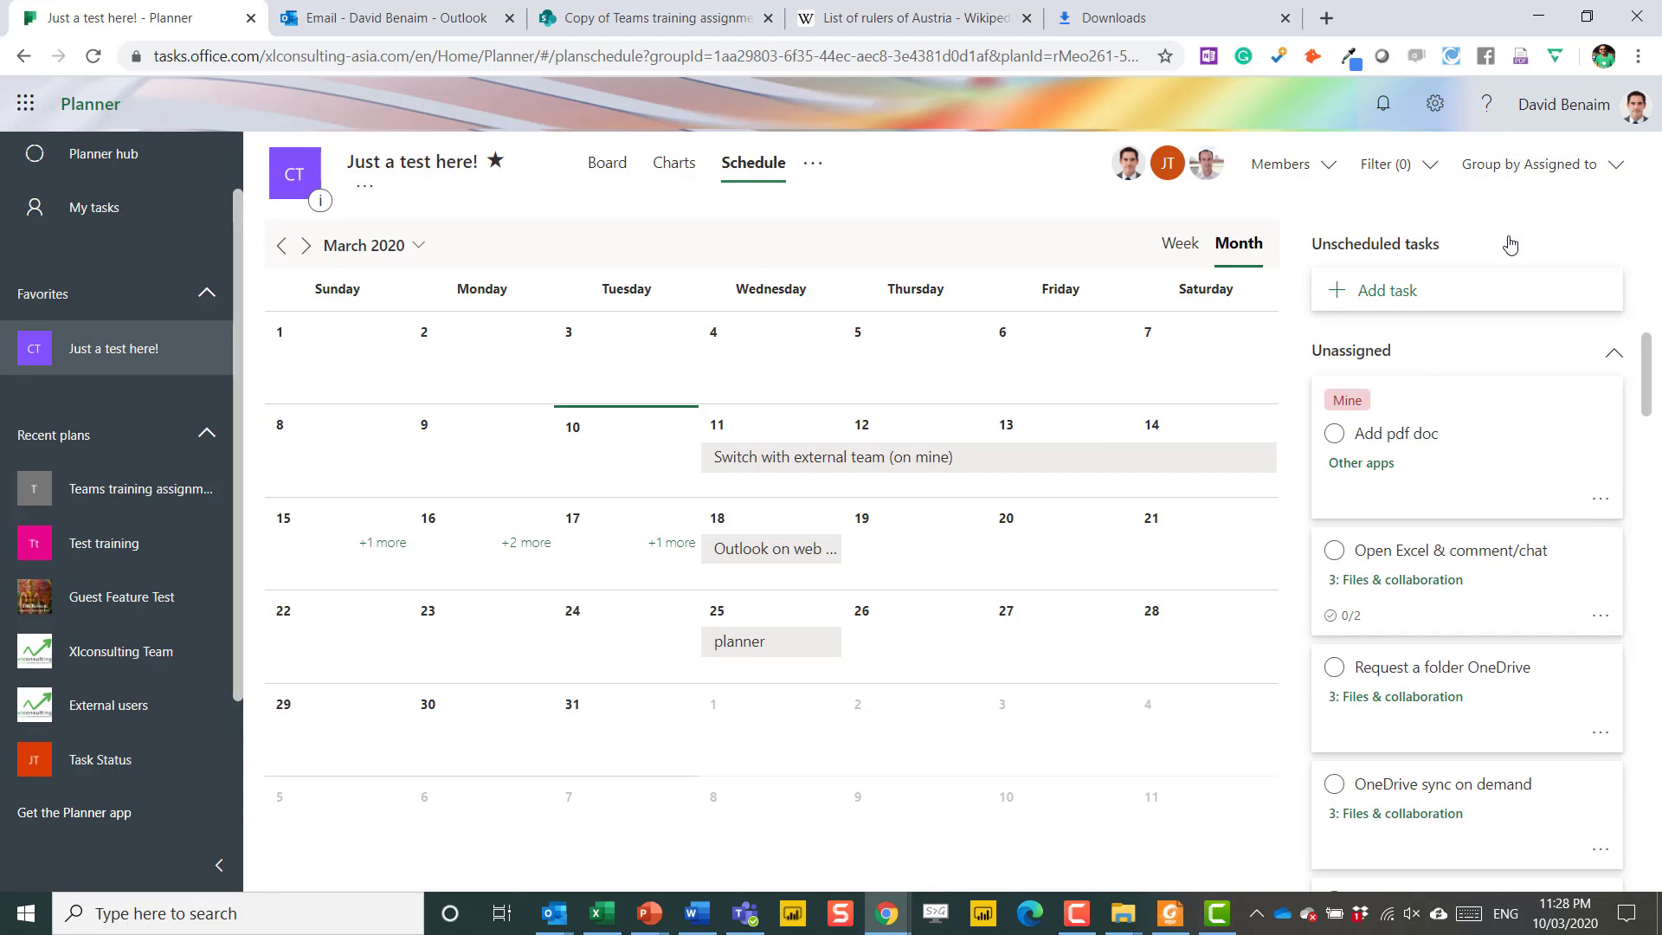
pyautogui.click(1510, 166)
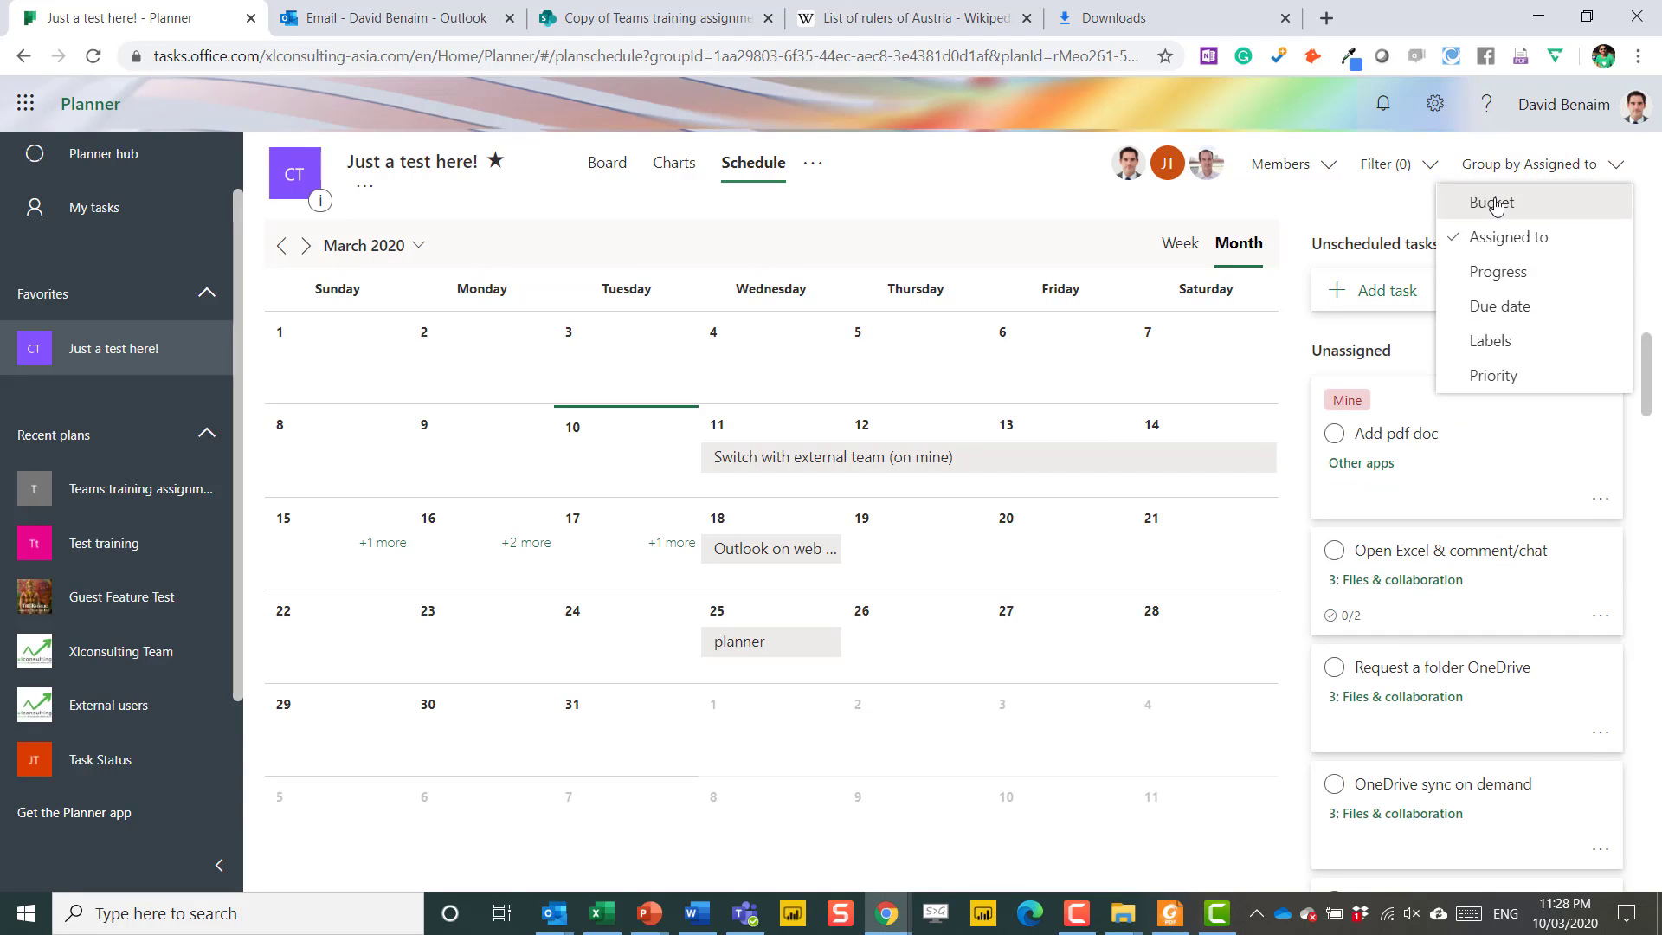
pyautogui.click(605, 168)
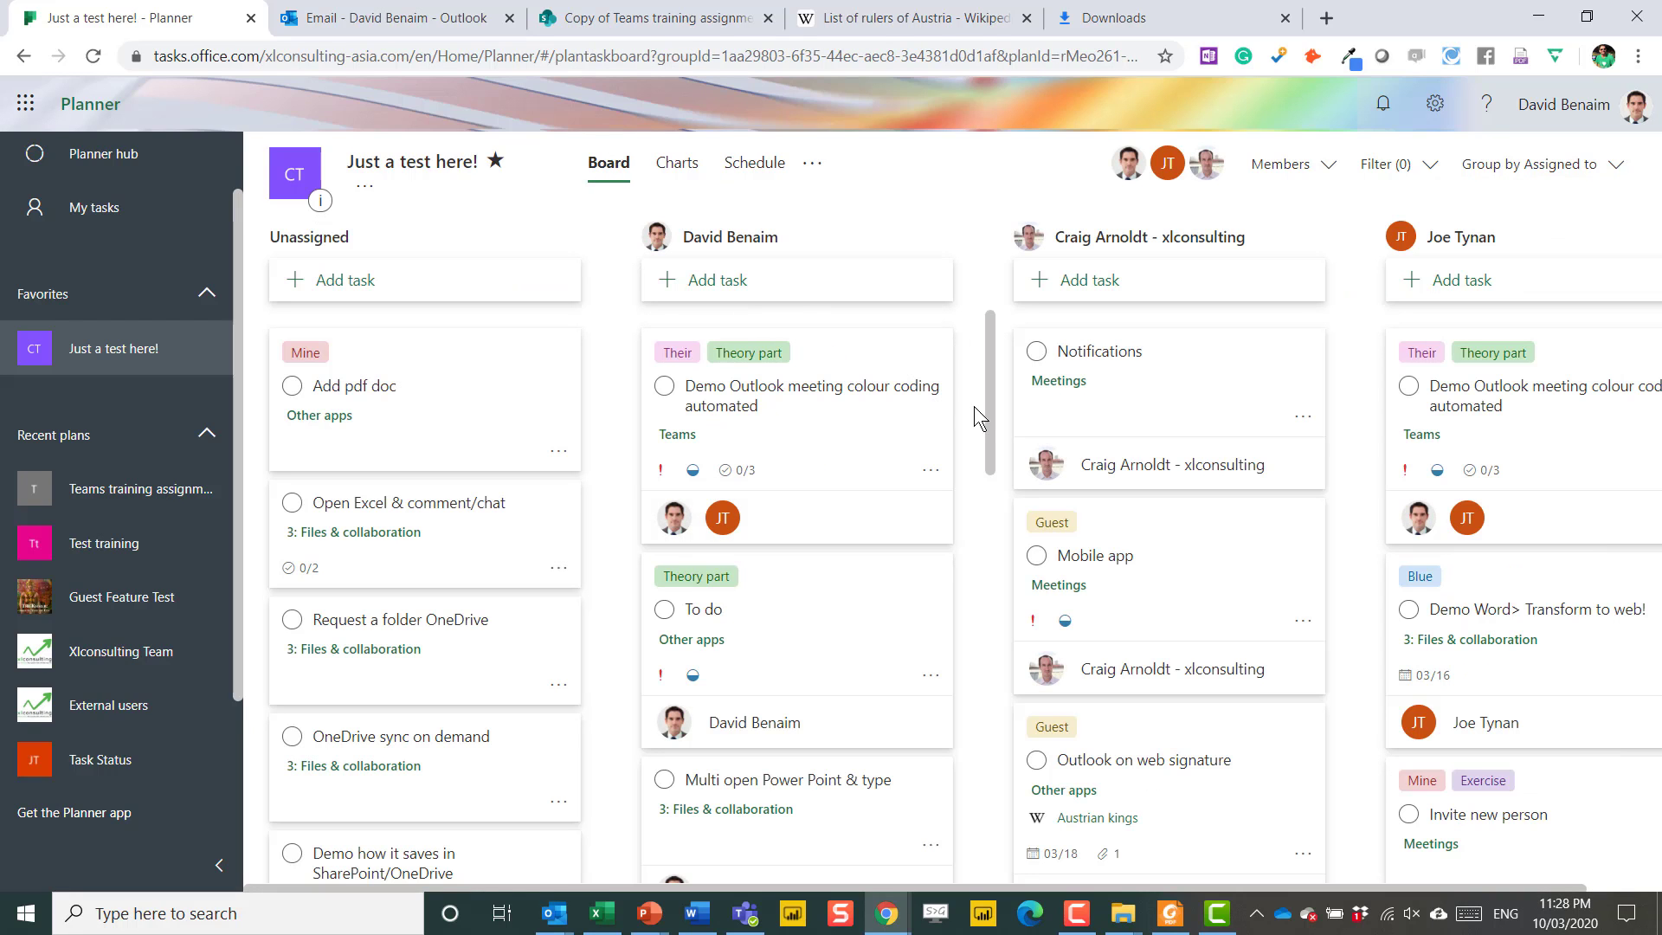
# - Filter the board to Next week, one assigned member, and Important priority
pyautogui.click(1428, 168)
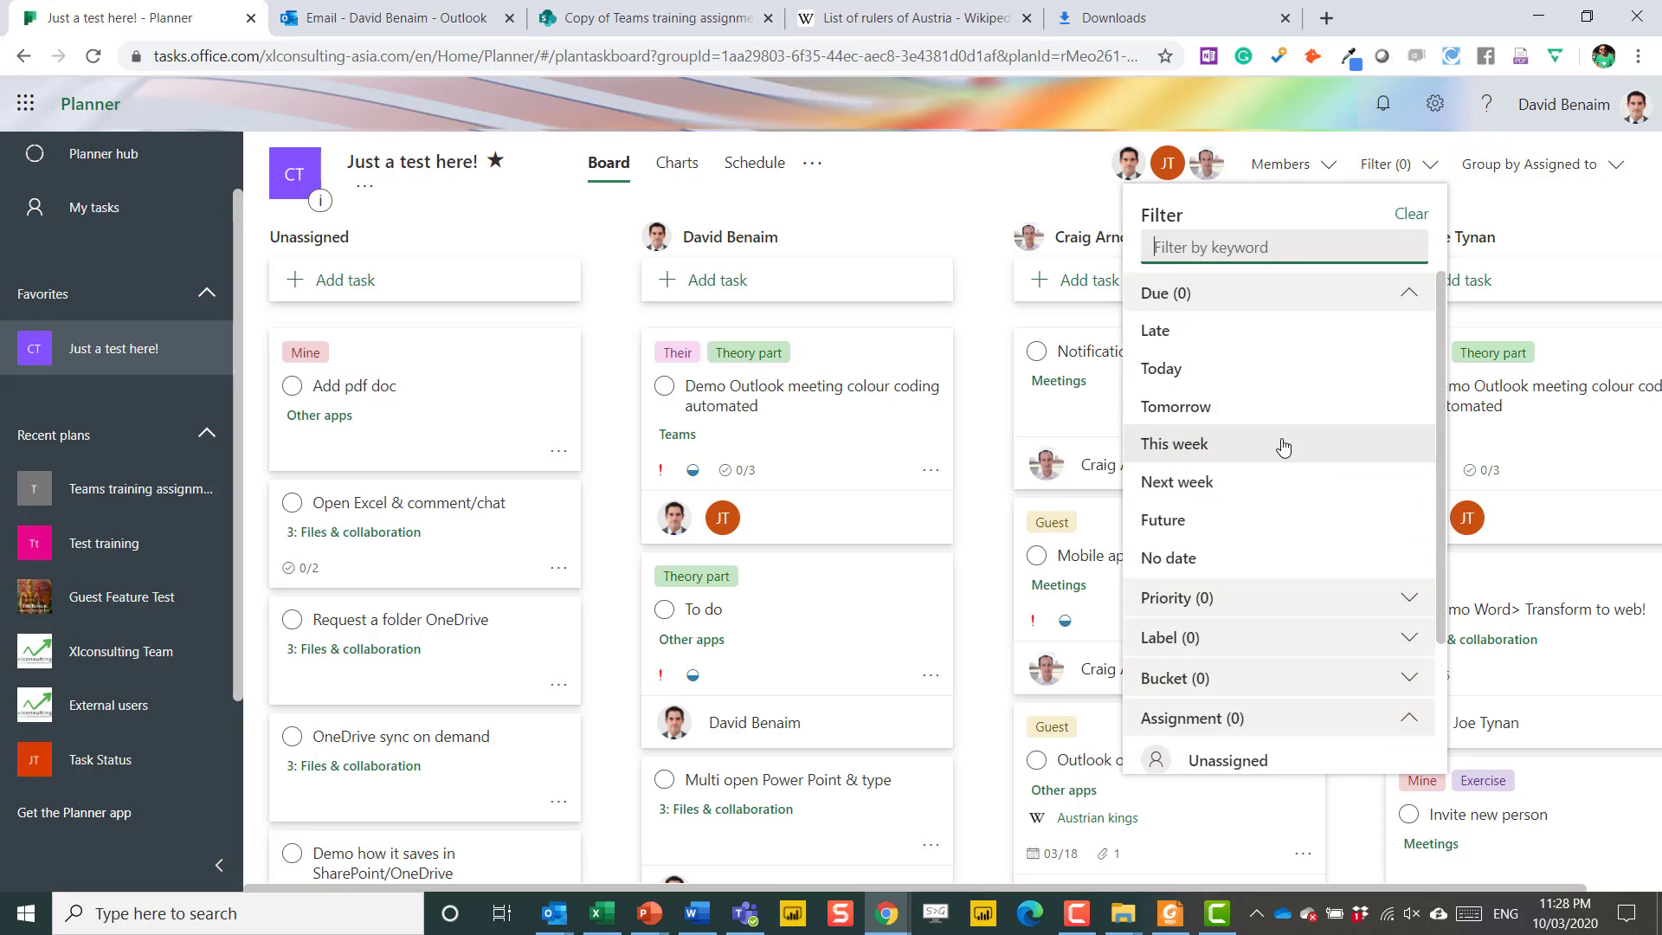
pyautogui.click(1272, 490)
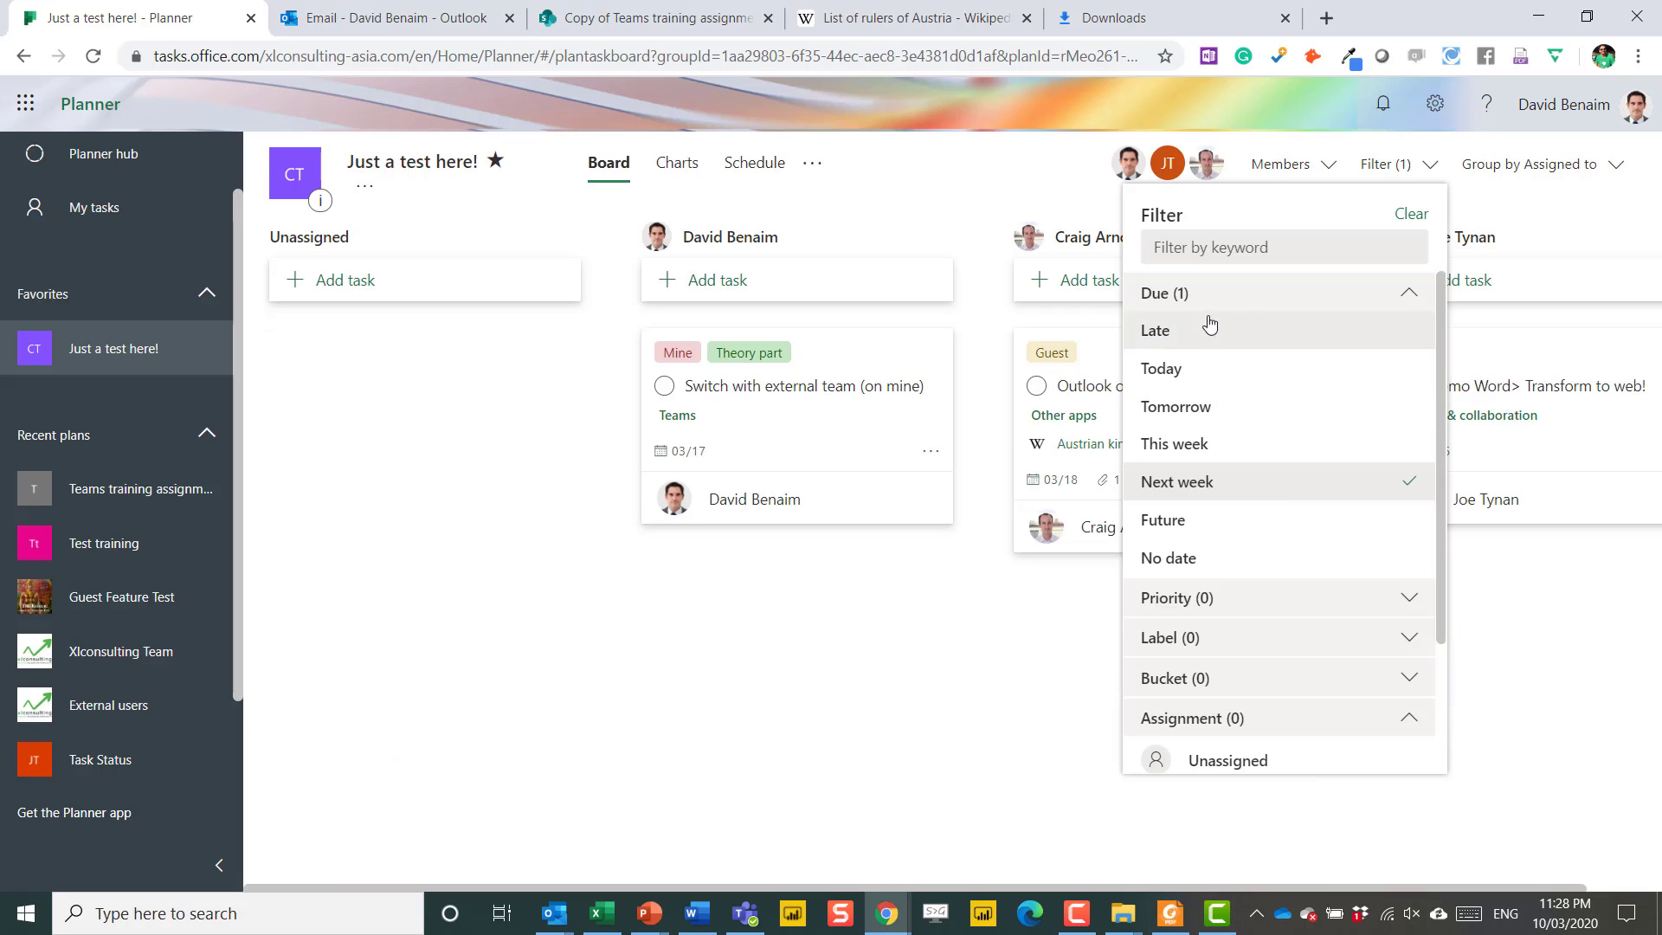
pyautogui.scroll(-2, 1272, 610)
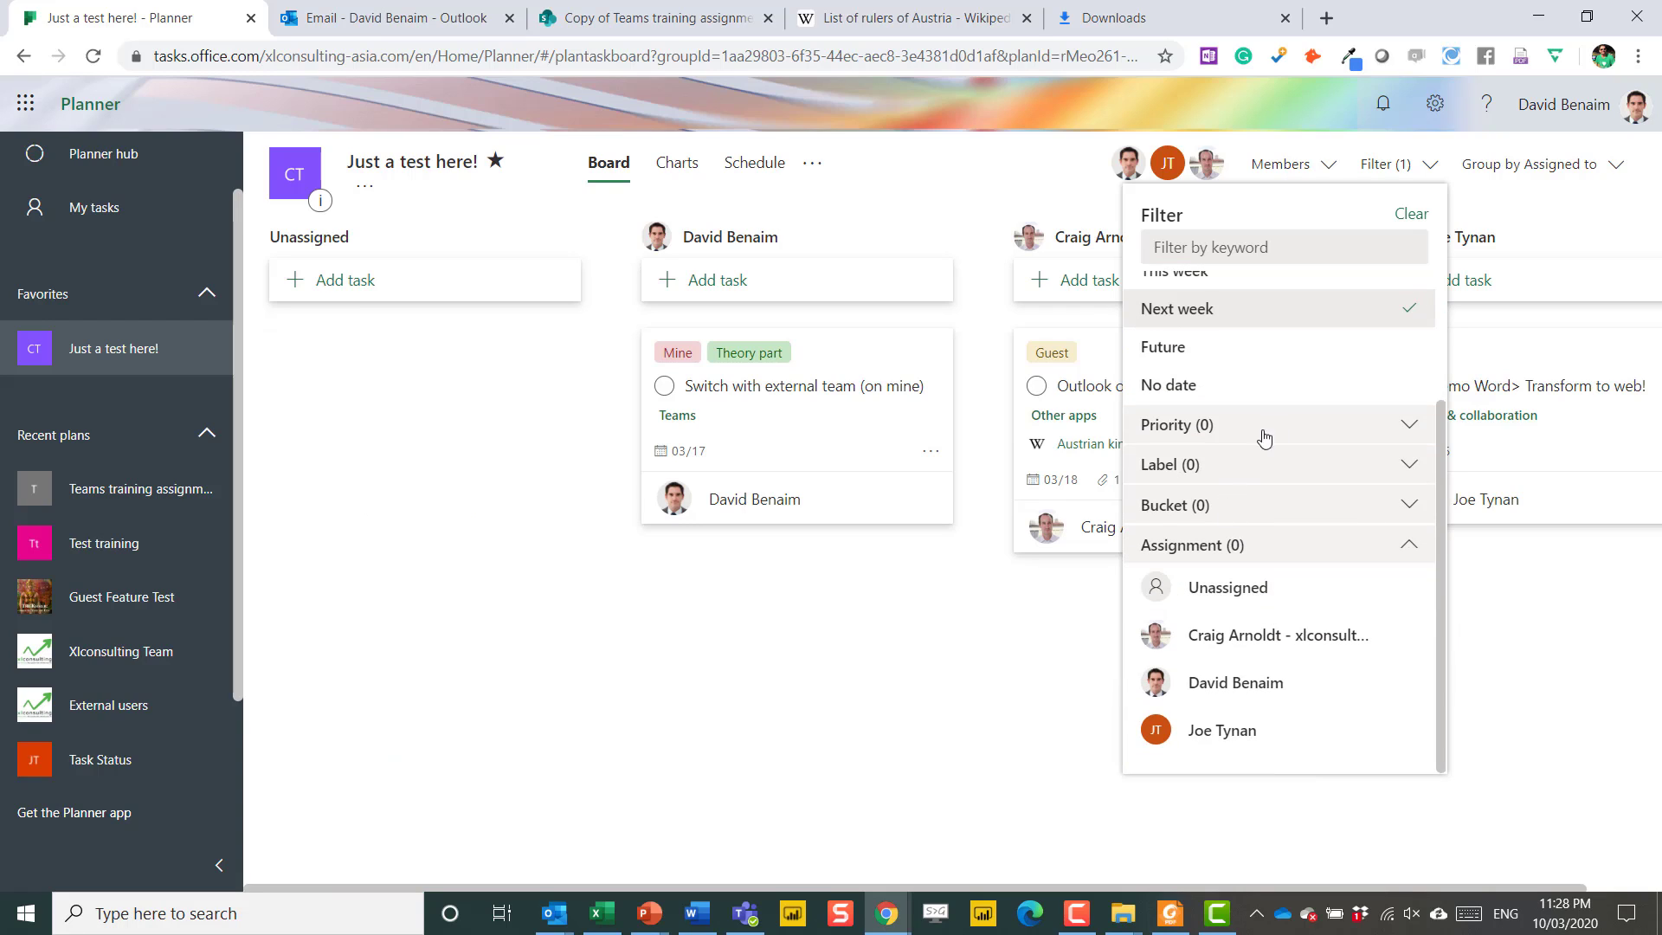
pyautogui.click(1272, 635)
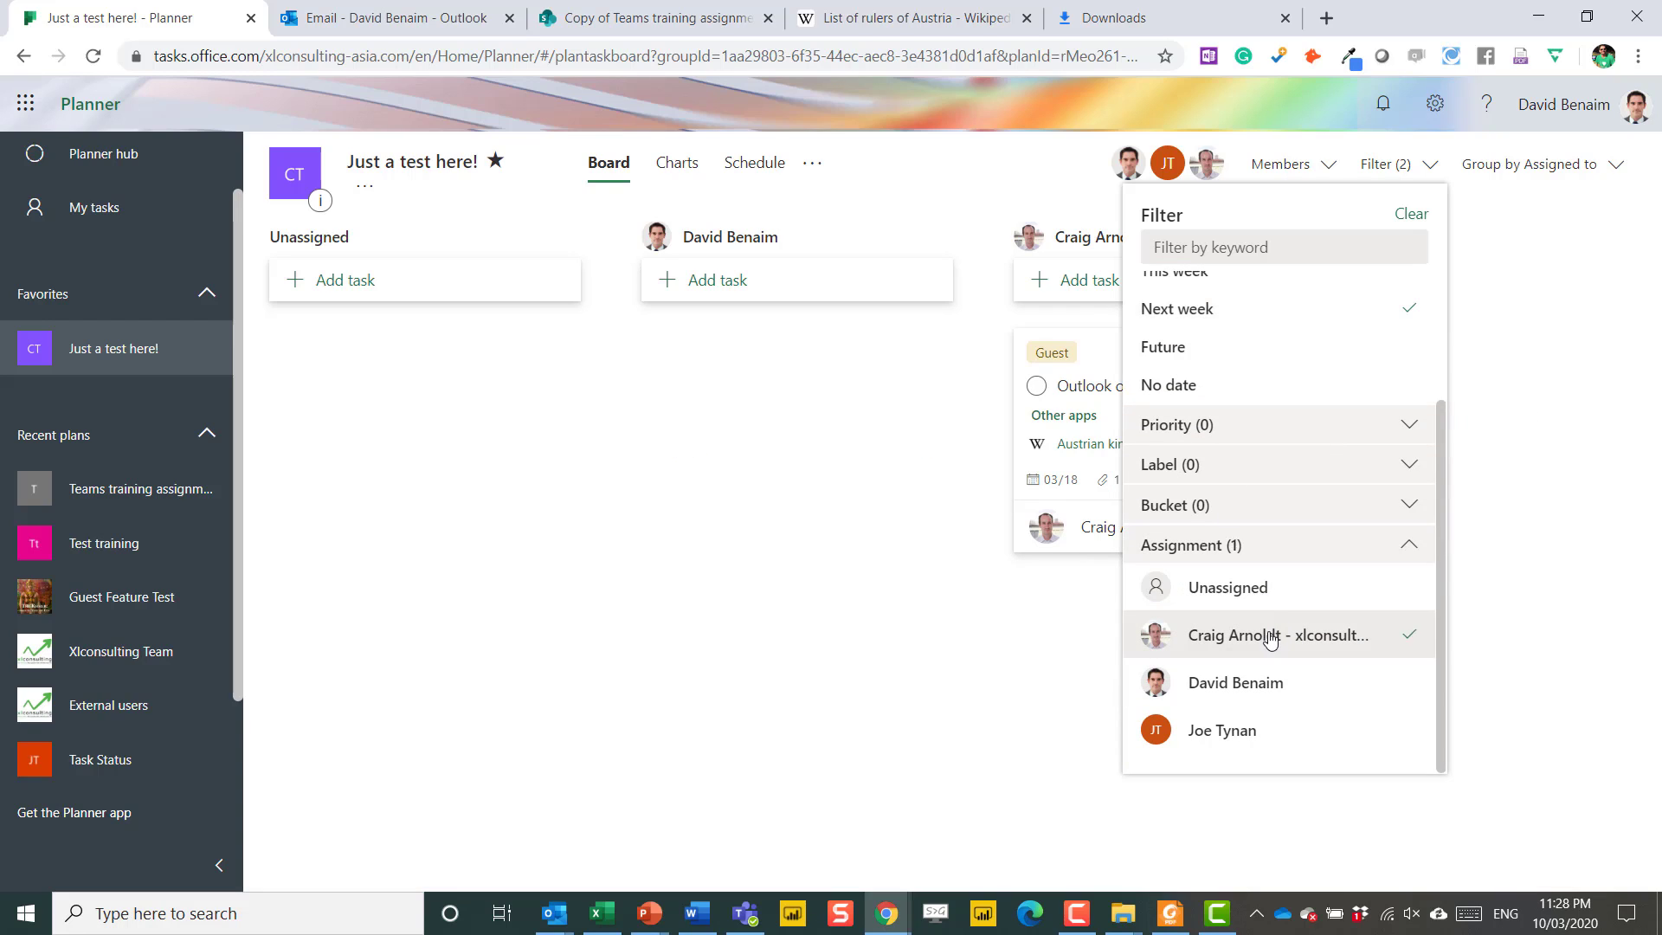
pyautogui.click(1399, 426)
pyautogui.click(1240, 506)
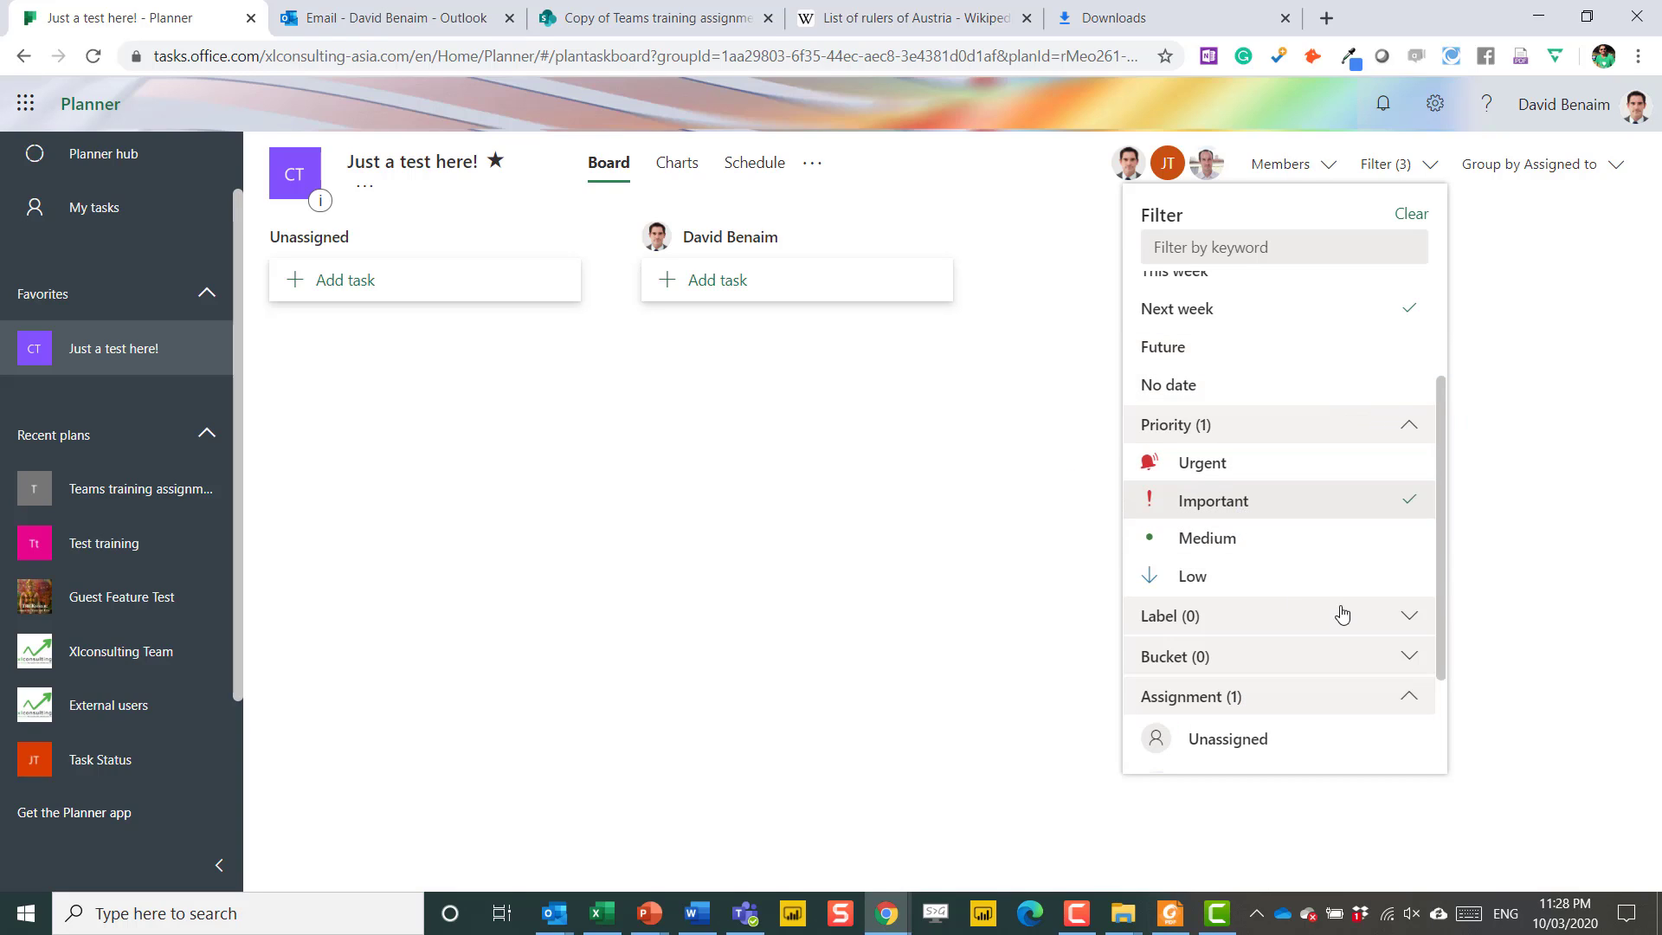
pyautogui.click(1041, 538)
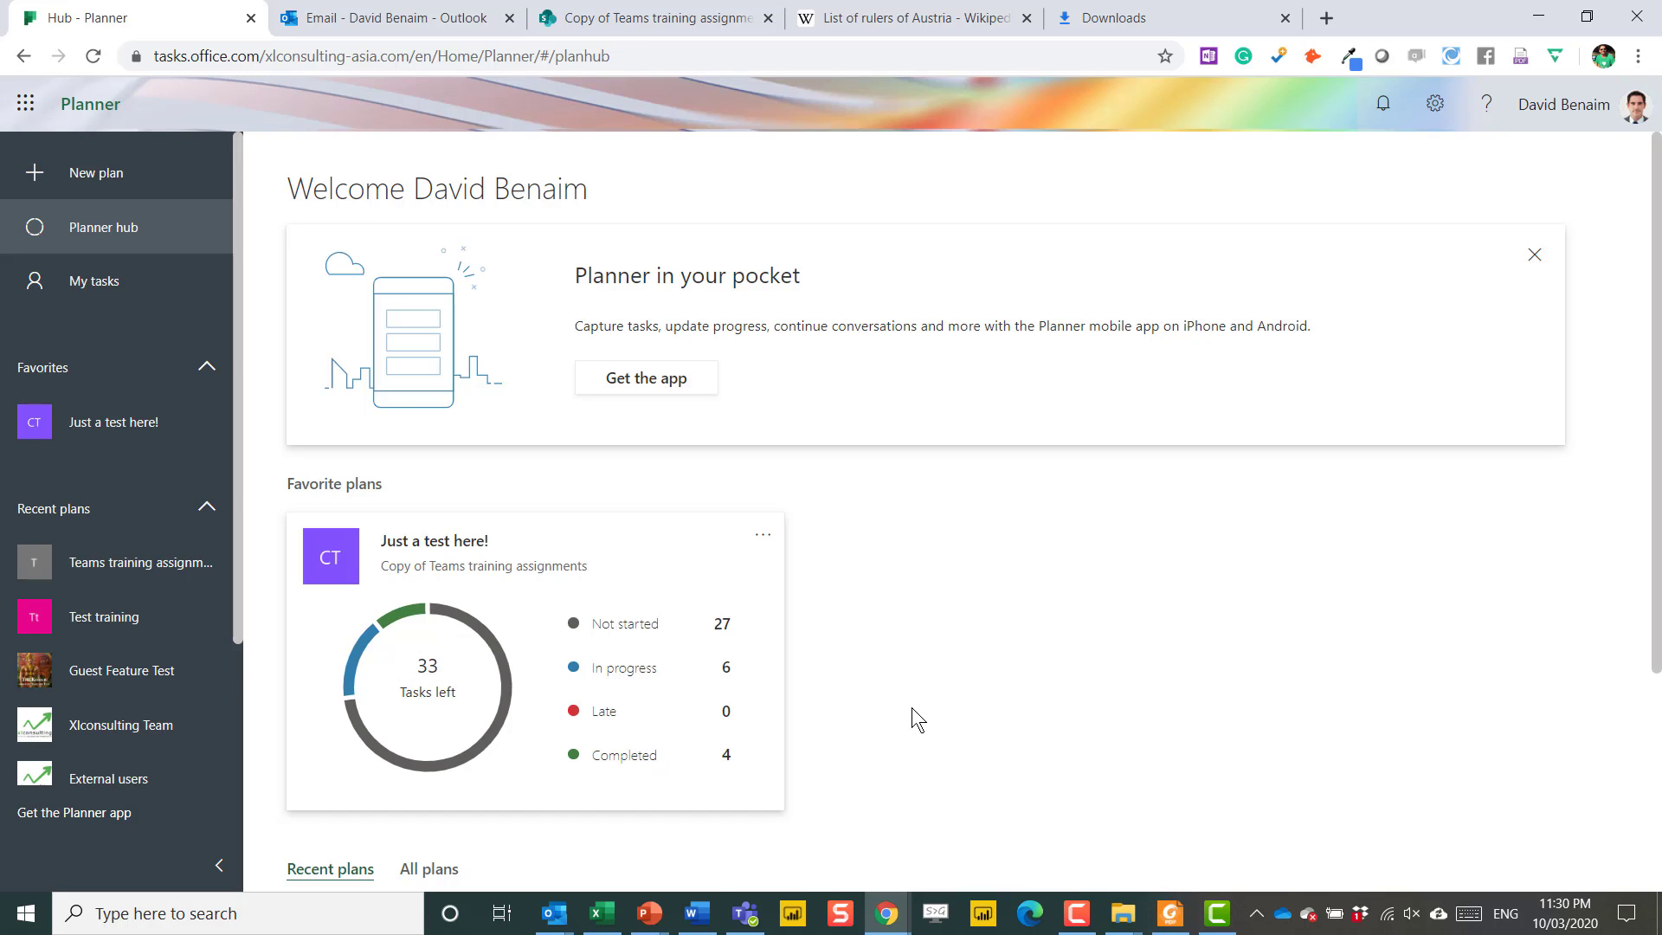
# - Star the Xlconsulting Team card under Recent plans to make it a favourite
pyautogui.scroll(-4, 913, 708)
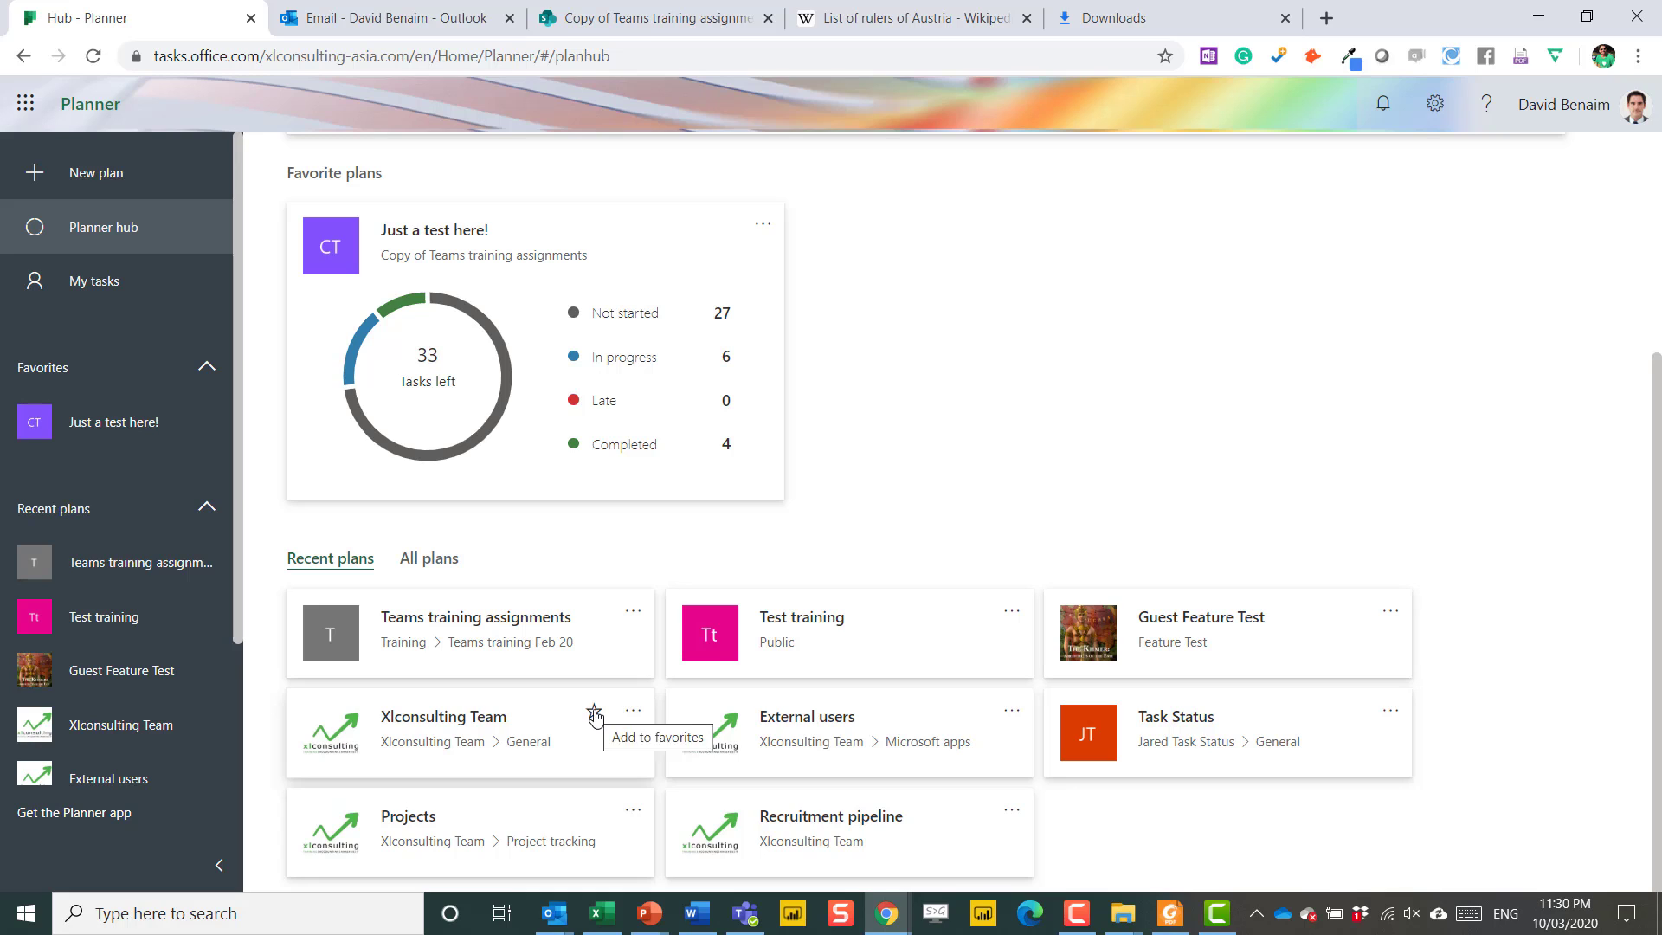
pyautogui.click(594, 714)
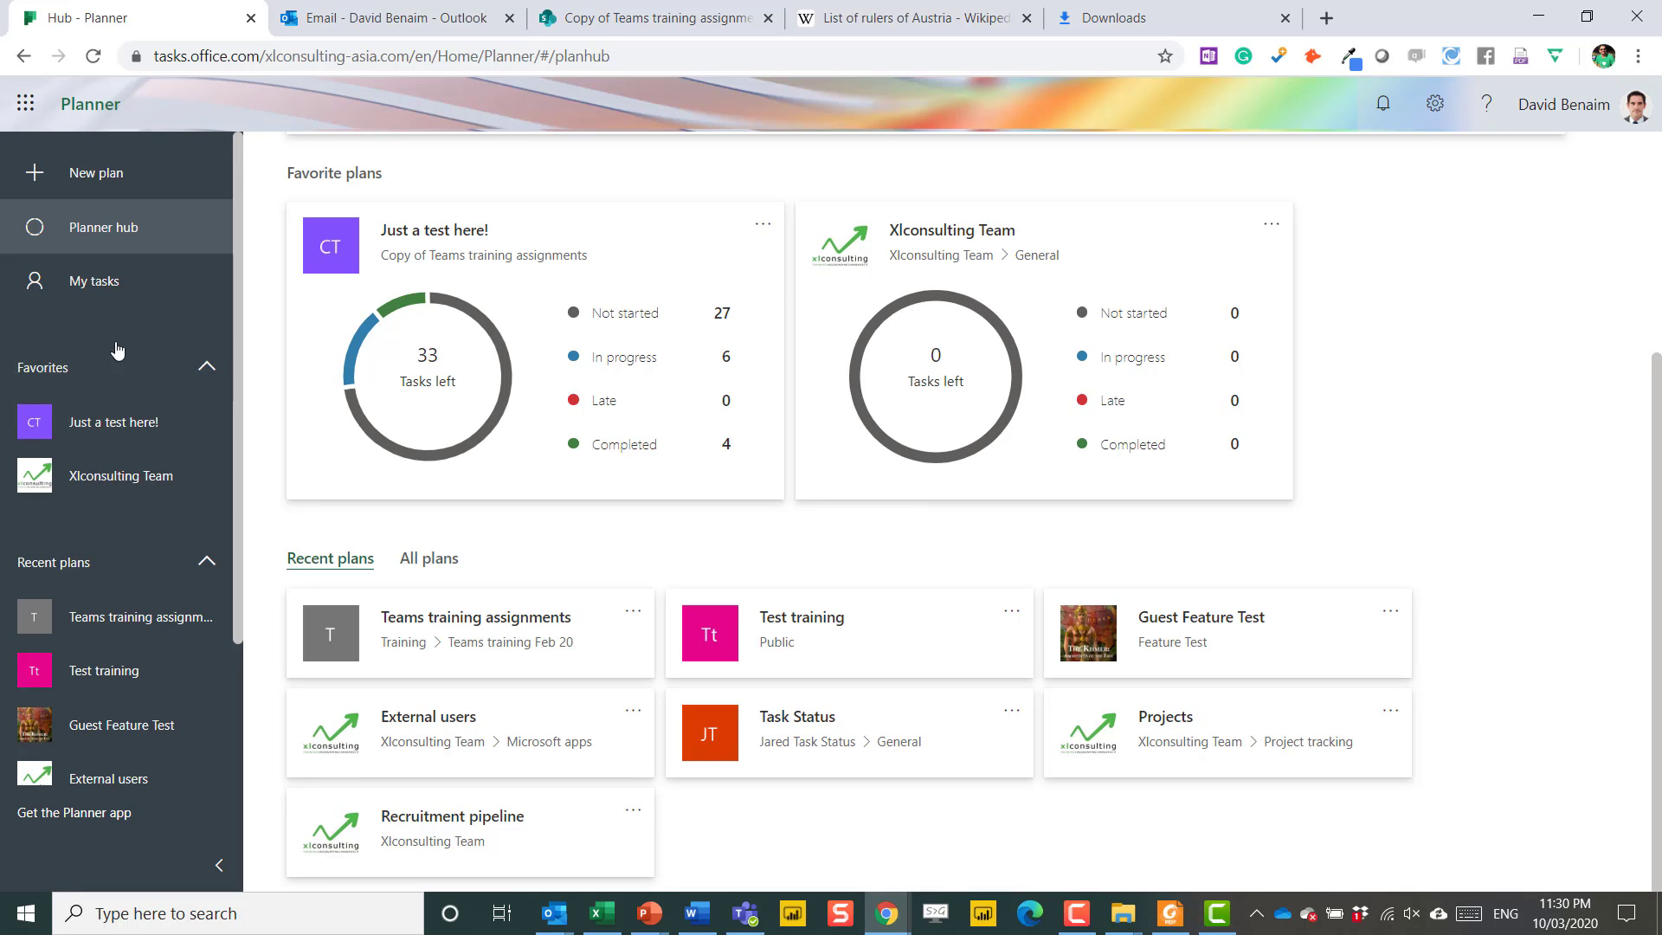
# - Open My tasks and look through the Not started and In progress columns
pyautogui.click(127, 282)
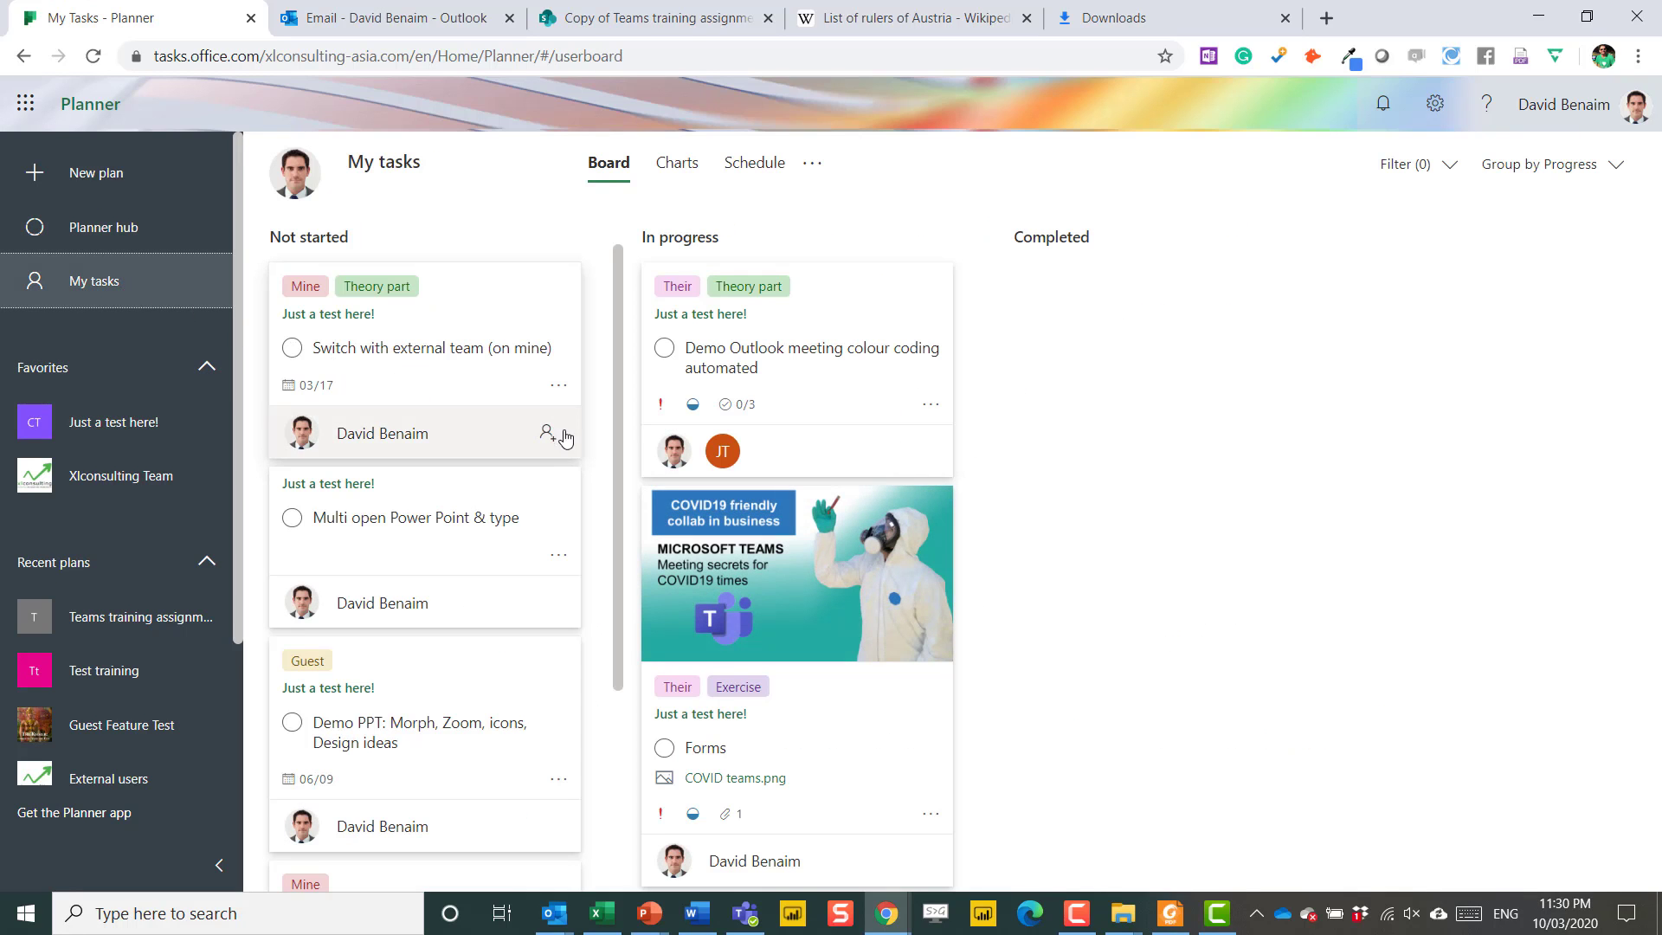
pyautogui.scroll(-3, 558, 468)
pyautogui.scroll(-5, 727, 386)
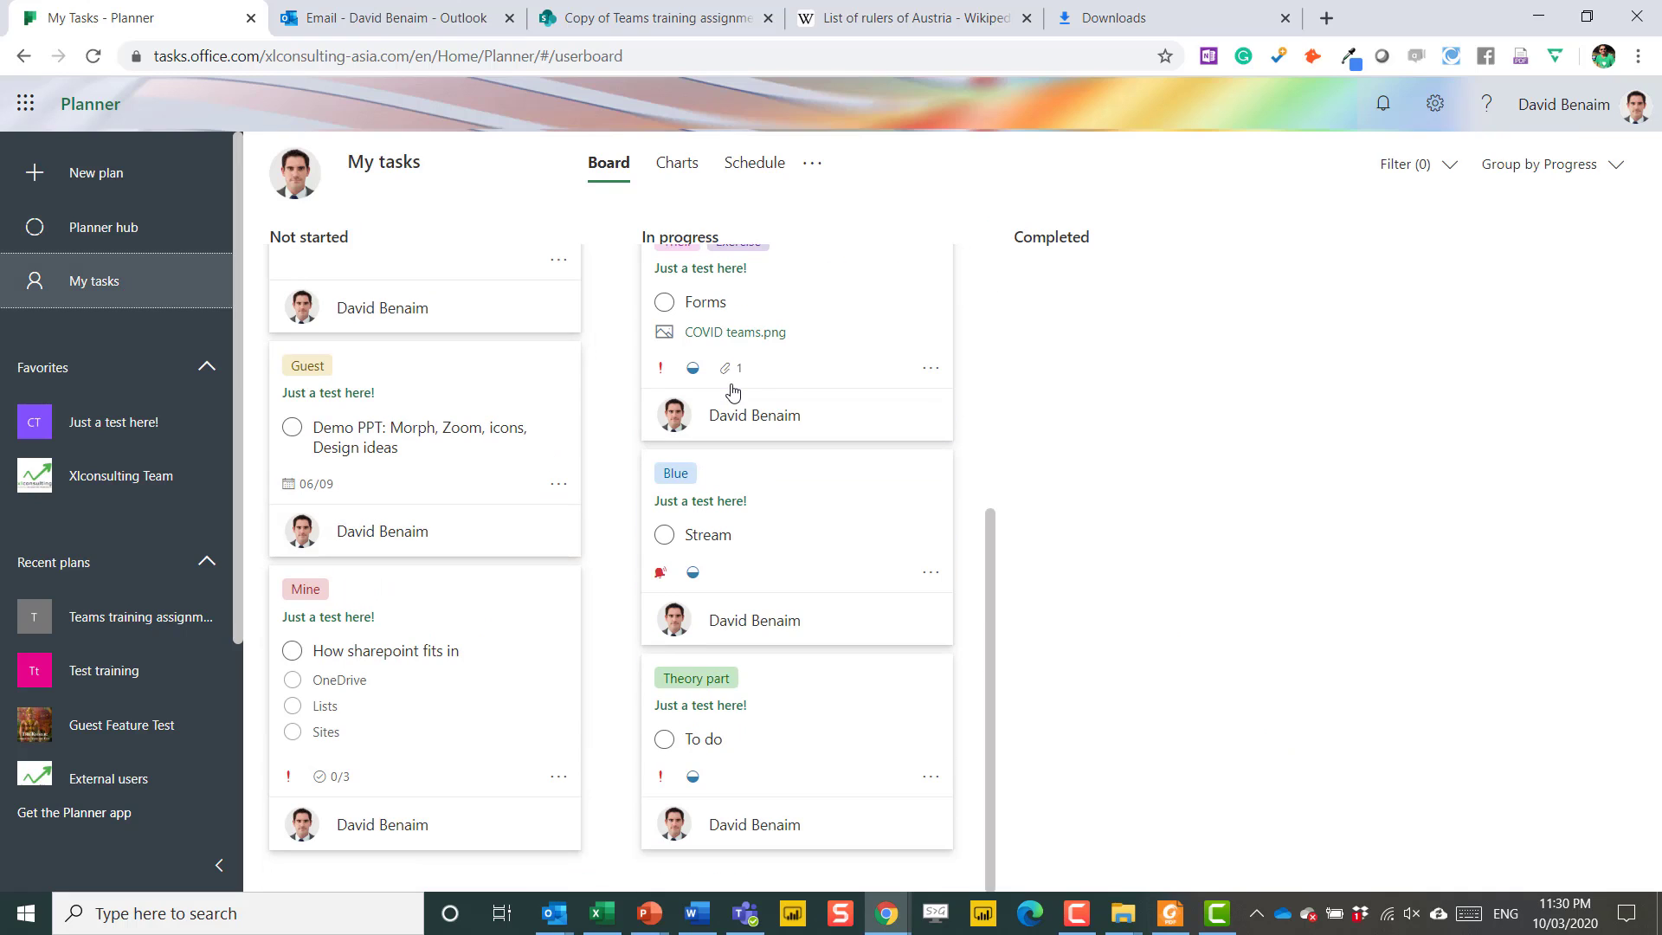
pyautogui.scroll(5, 732, 392)
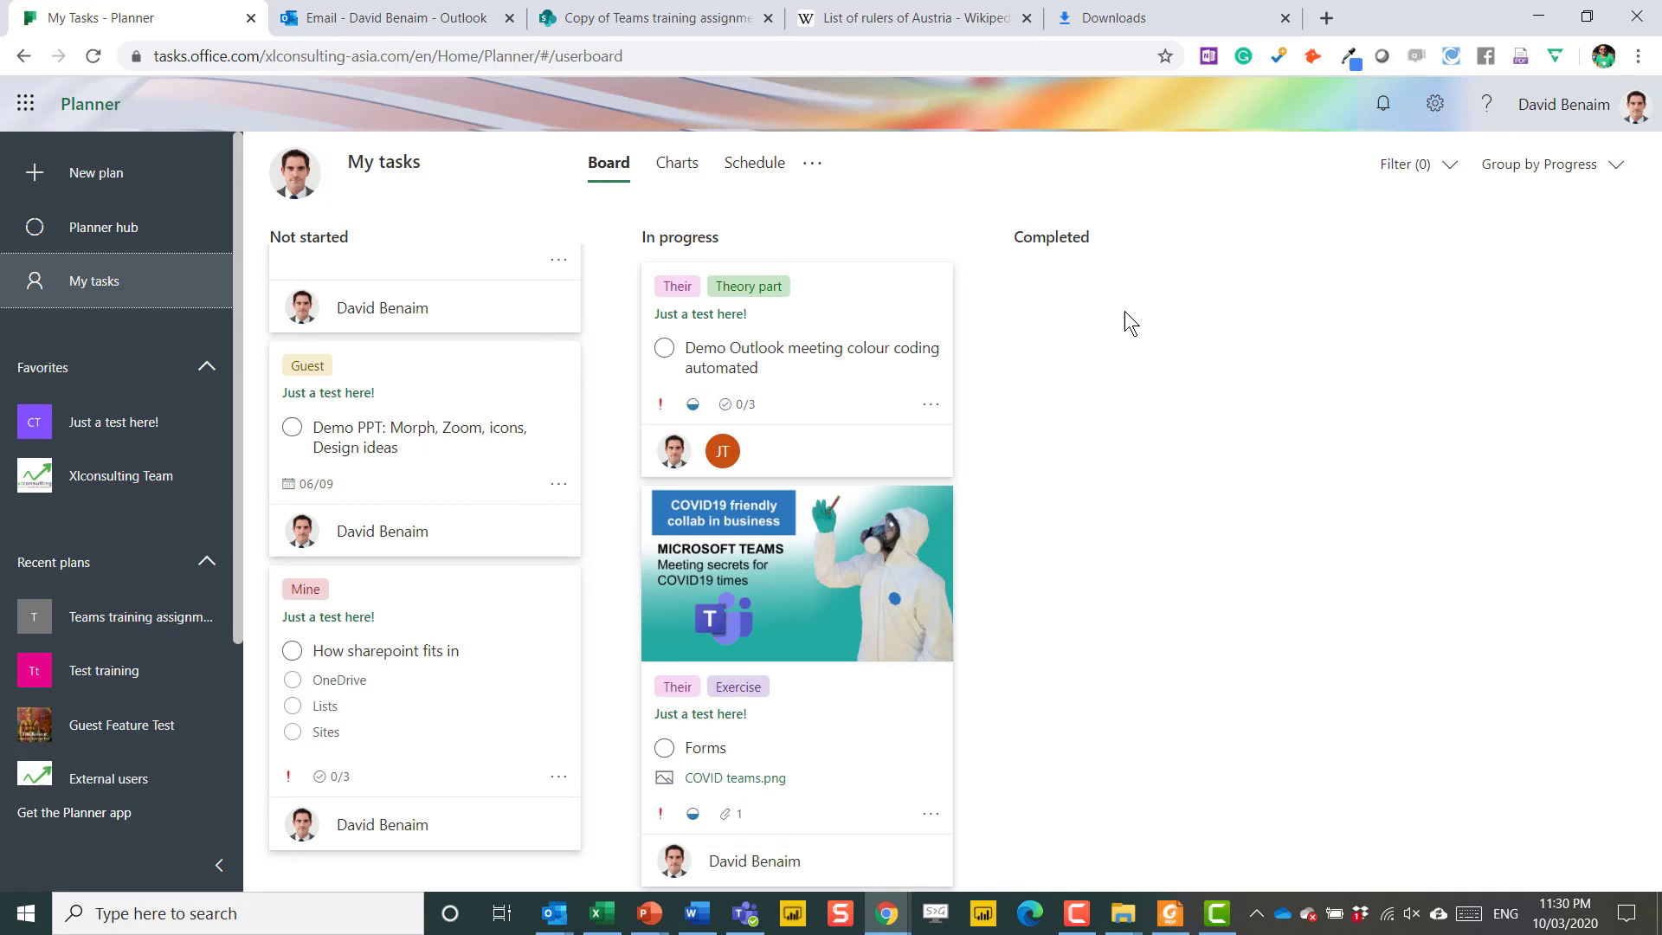
# - Create a plan named 'Demo on video' in the existing Feature Test Office 365 group
pyautogui.click(47, 179)
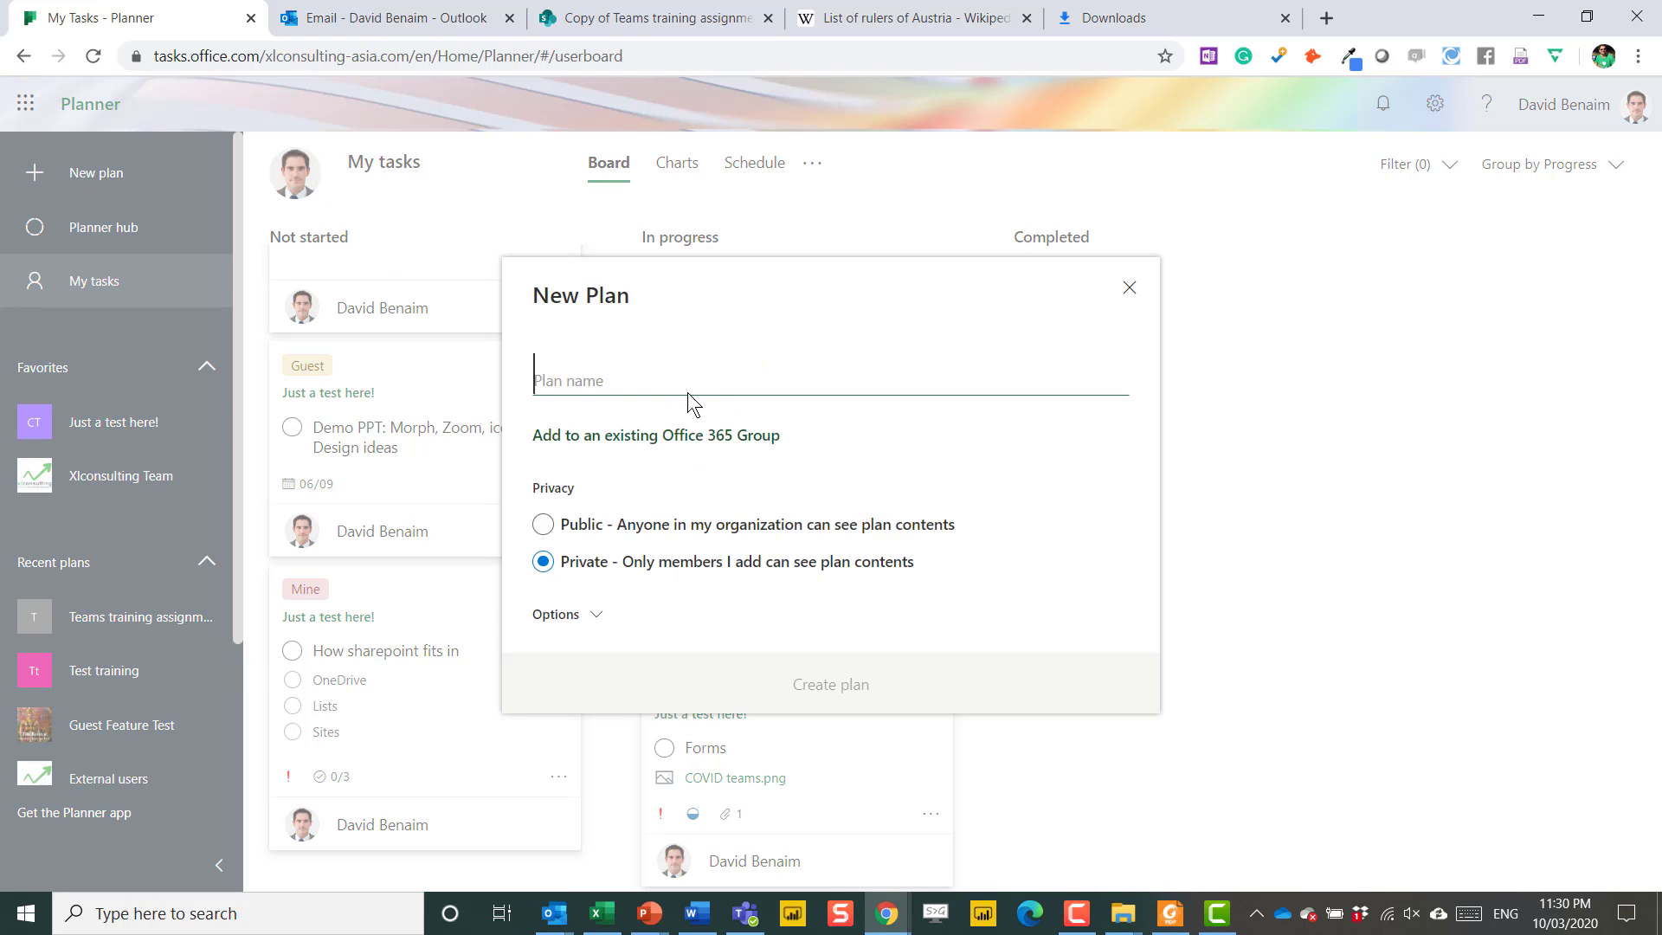
pyautogui.click(615, 443)
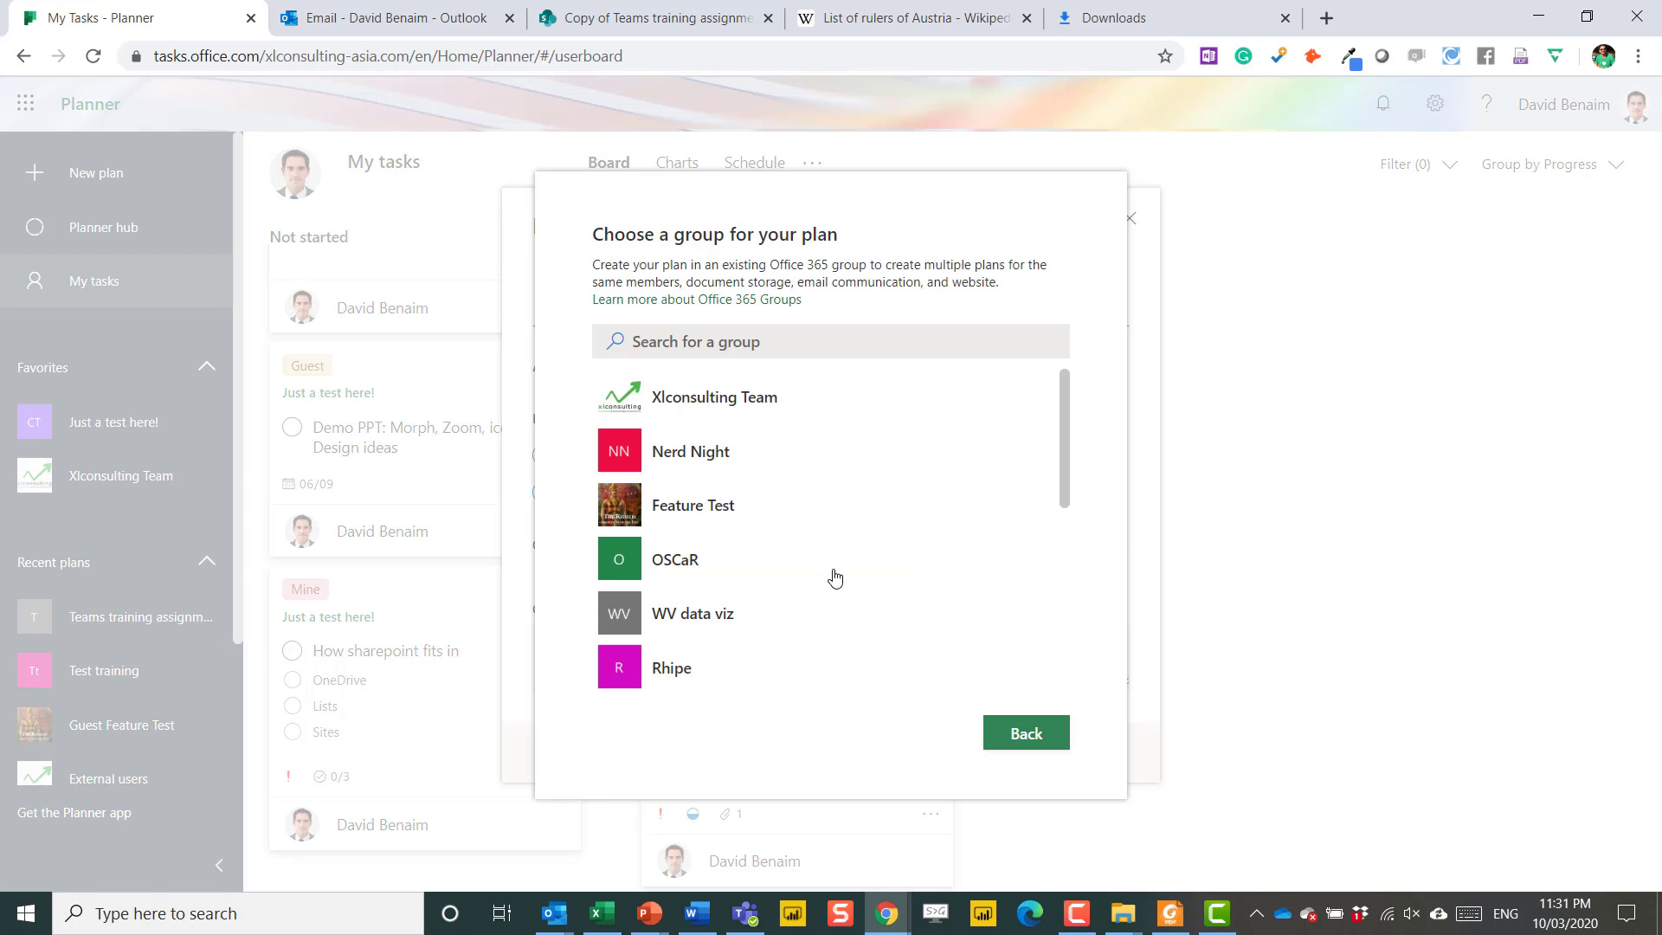
pyautogui.scroll(-5, 844, 549)
pyautogui.scroll(5, 849, 519)
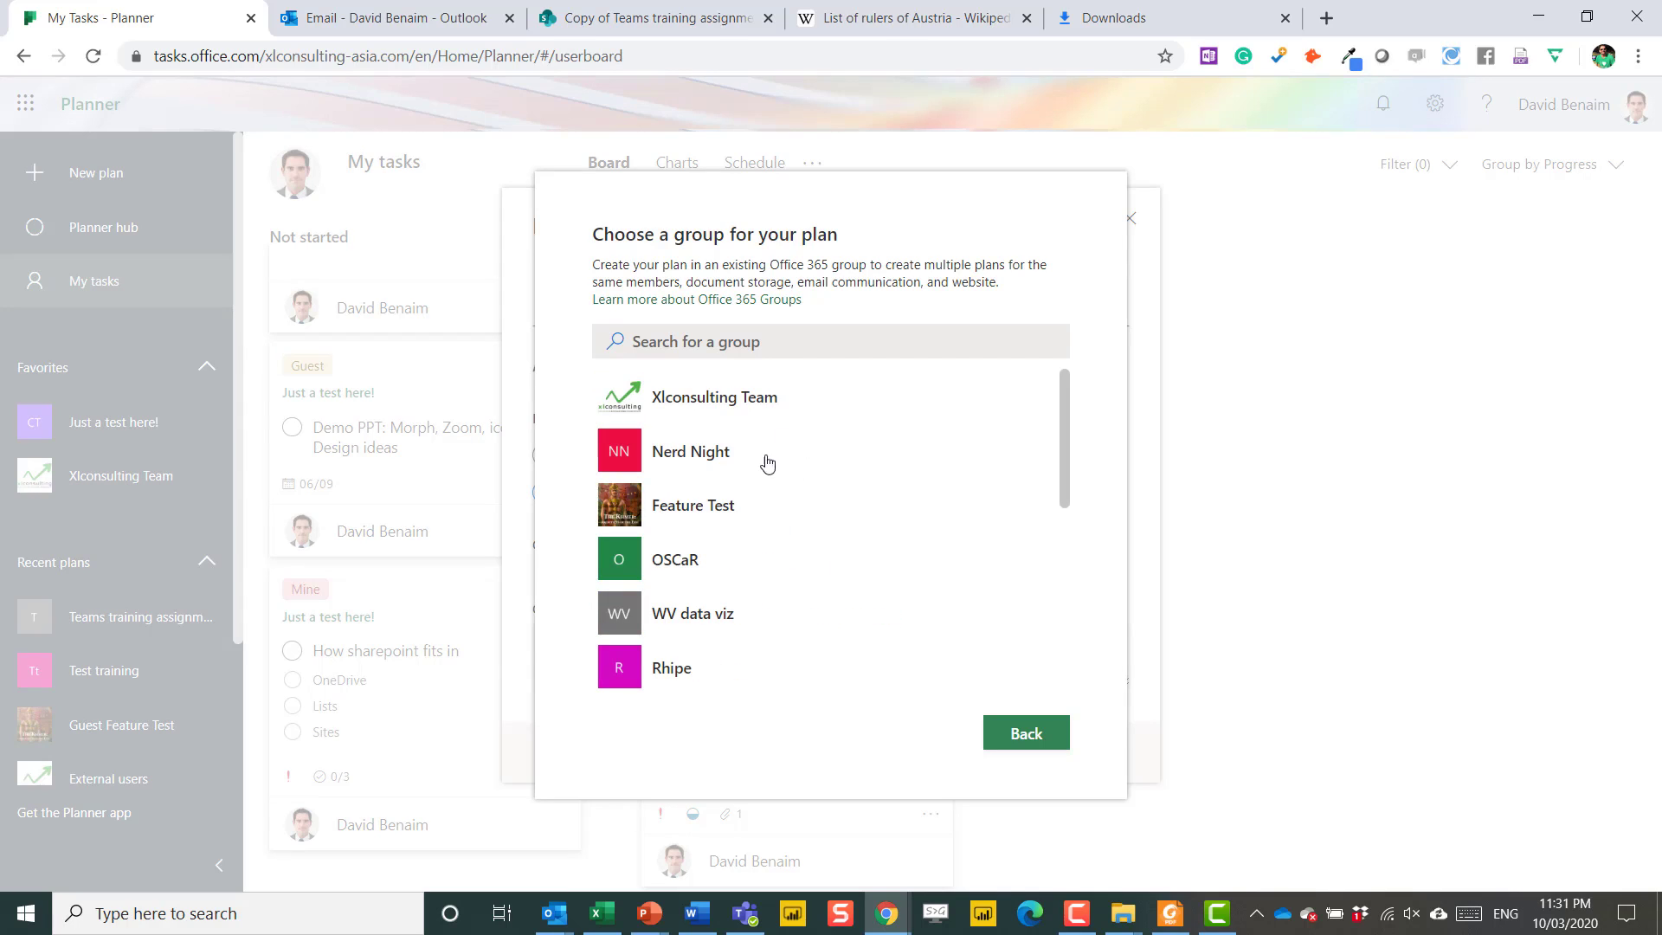
pyautogui.click(732, 513)
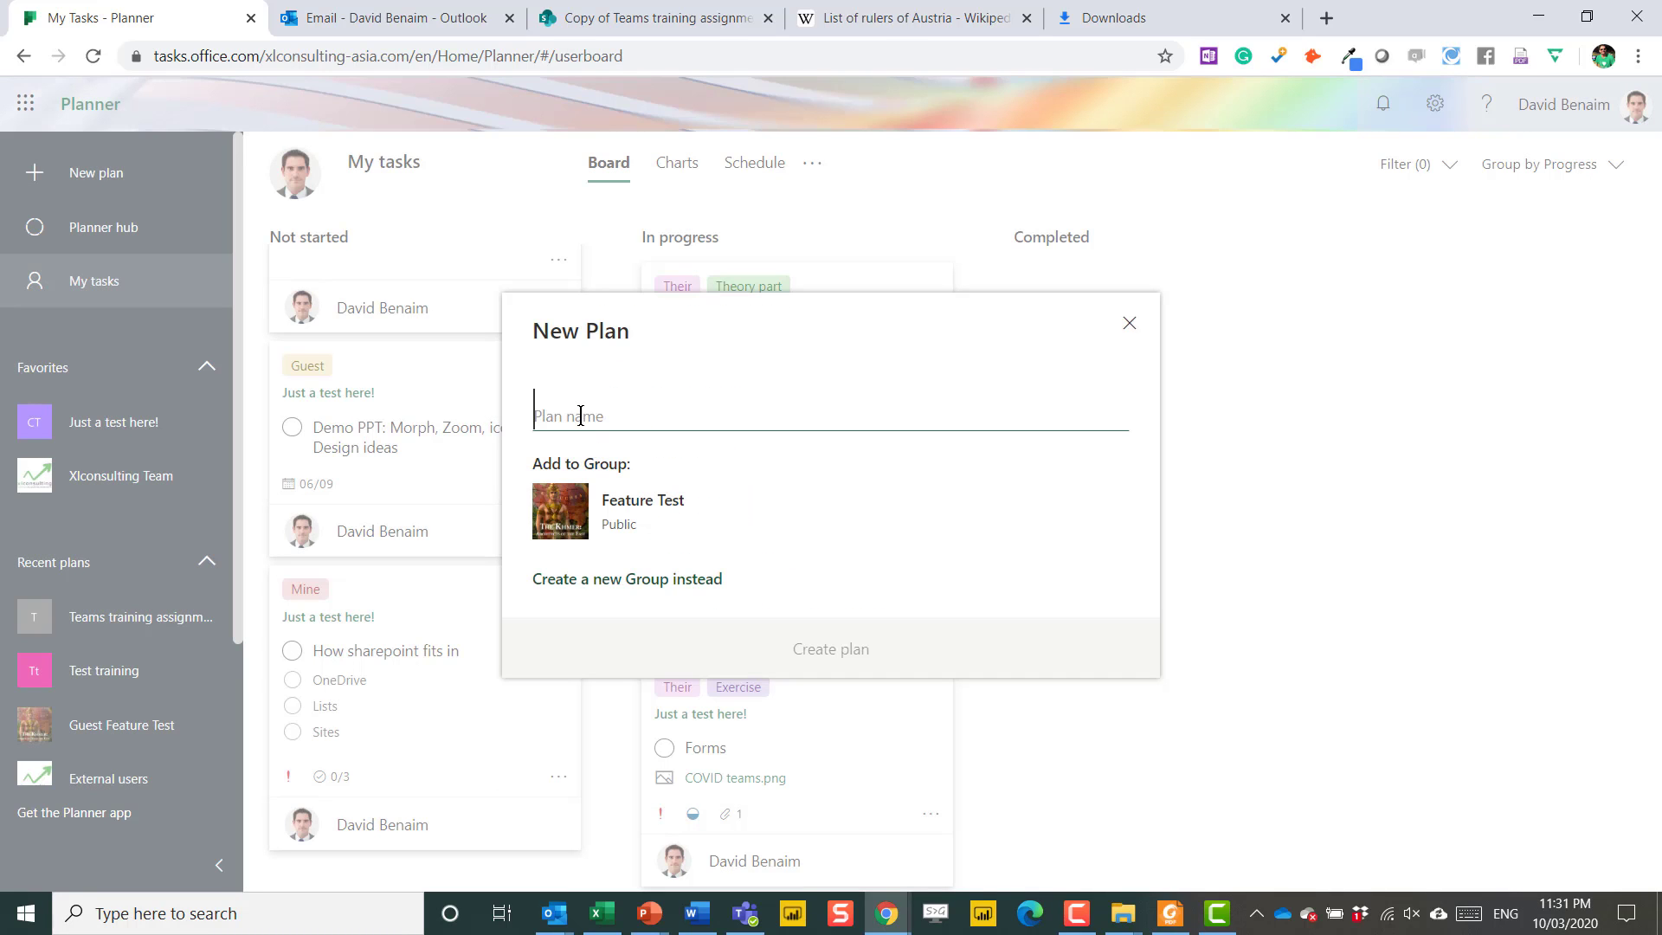
pyautogui.write('Demo on video')
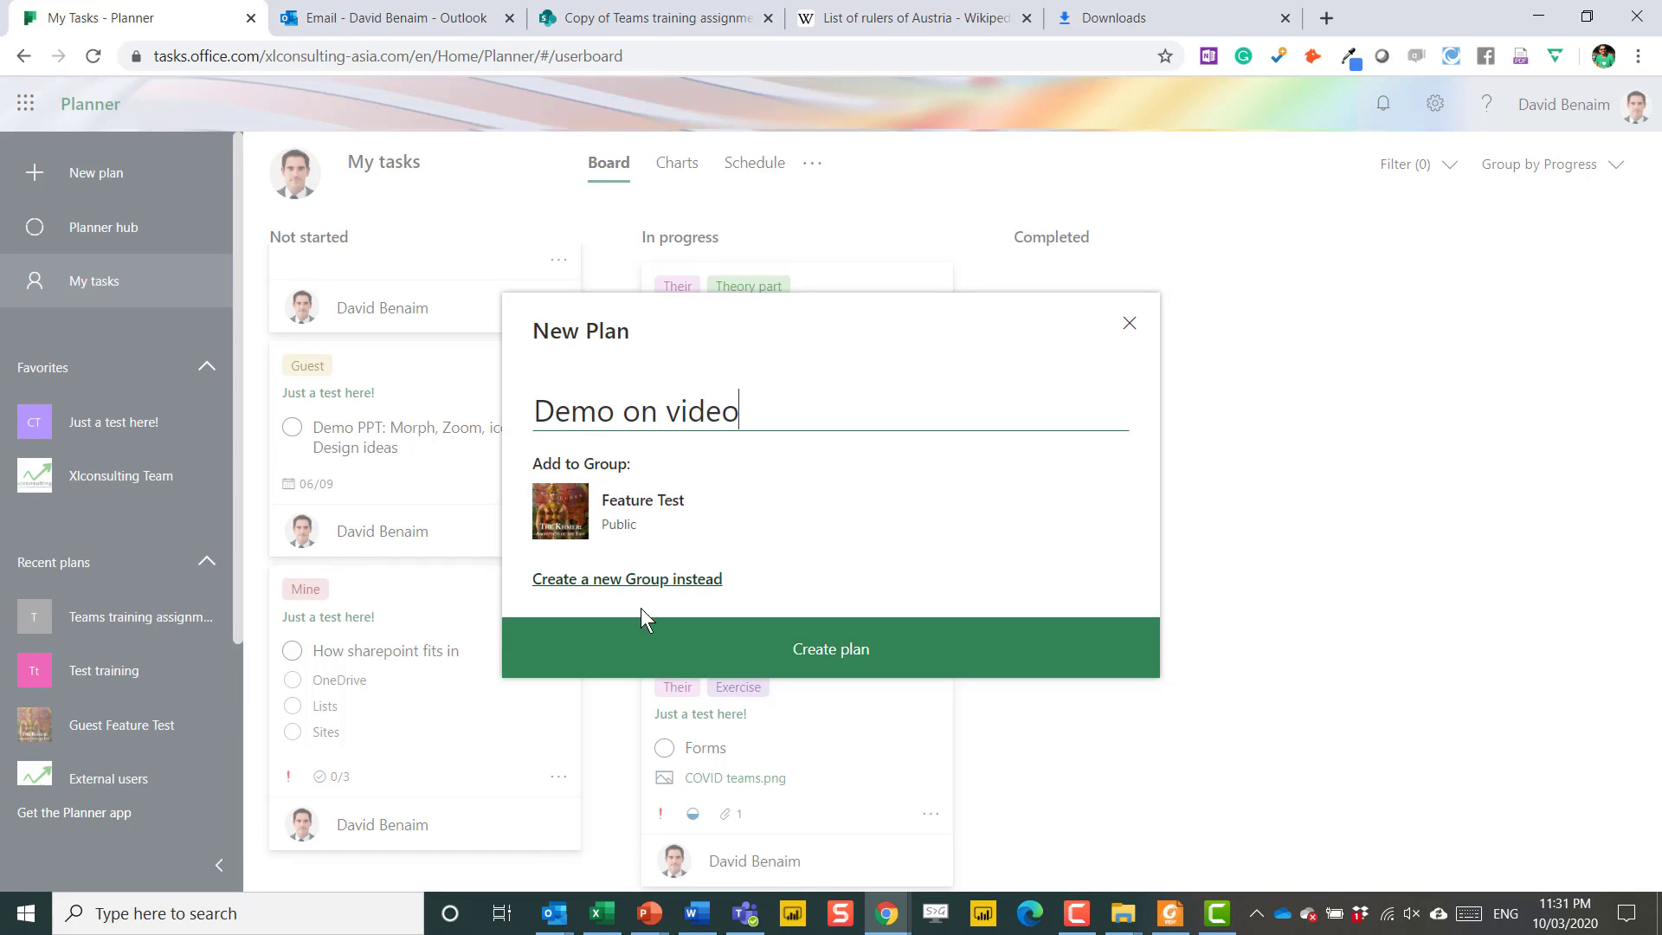
pyautogui.click(748, 660)
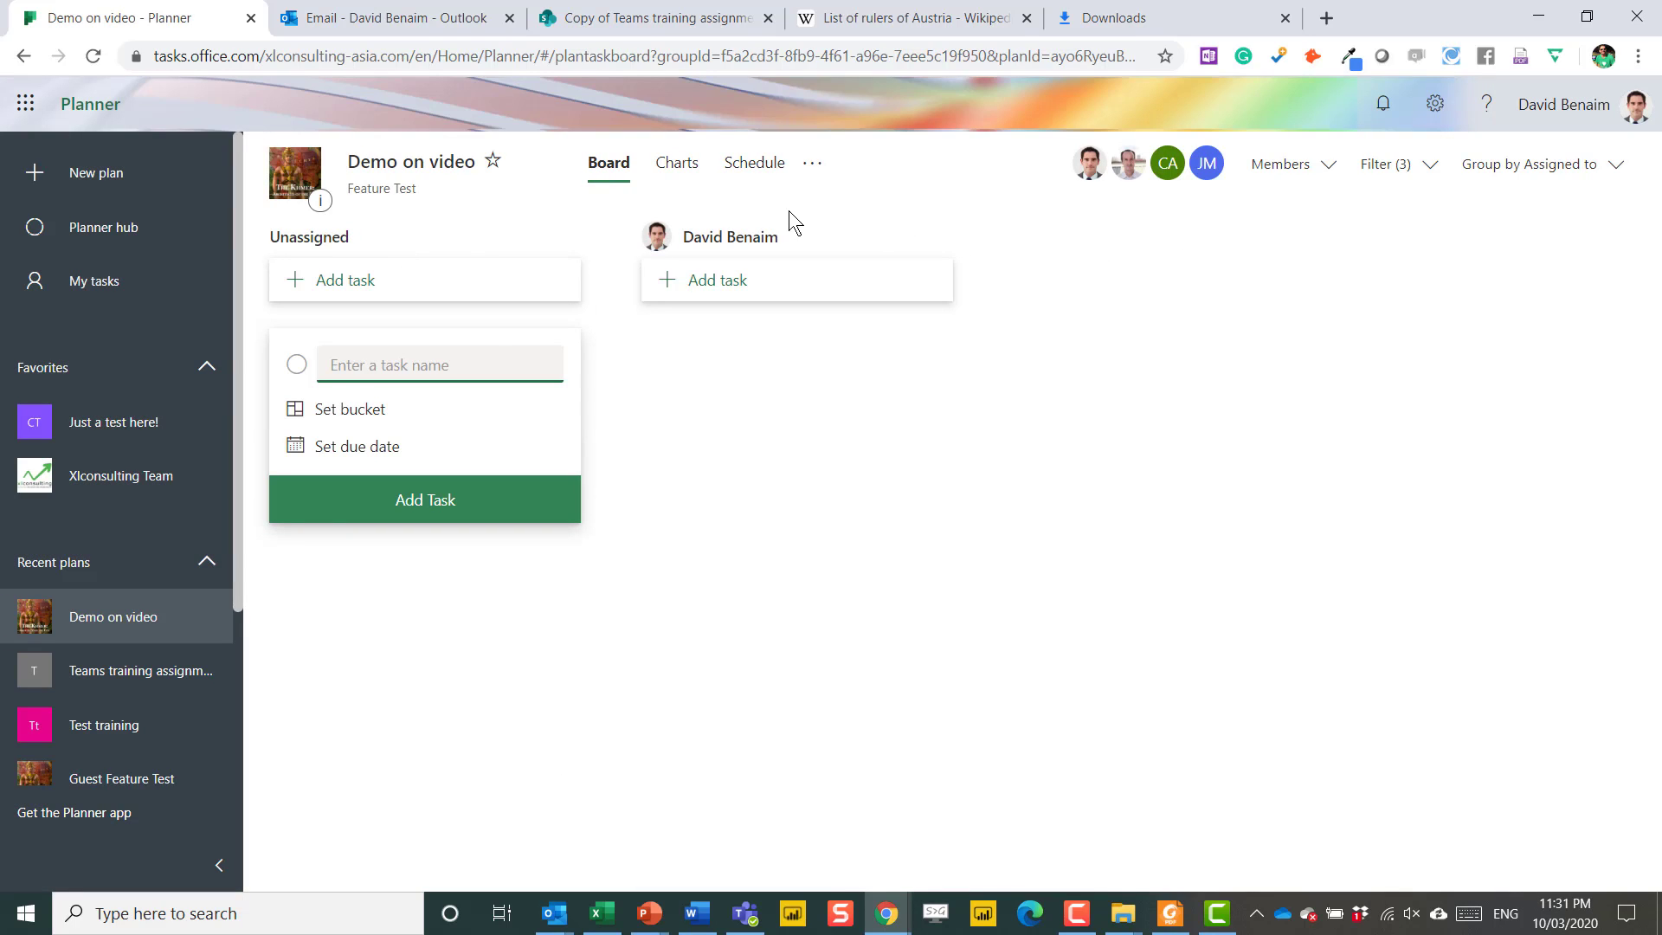
# - Group the board by bucket and rename the To do bucket to 'Demos'
pyautogui.click(1524, 164)
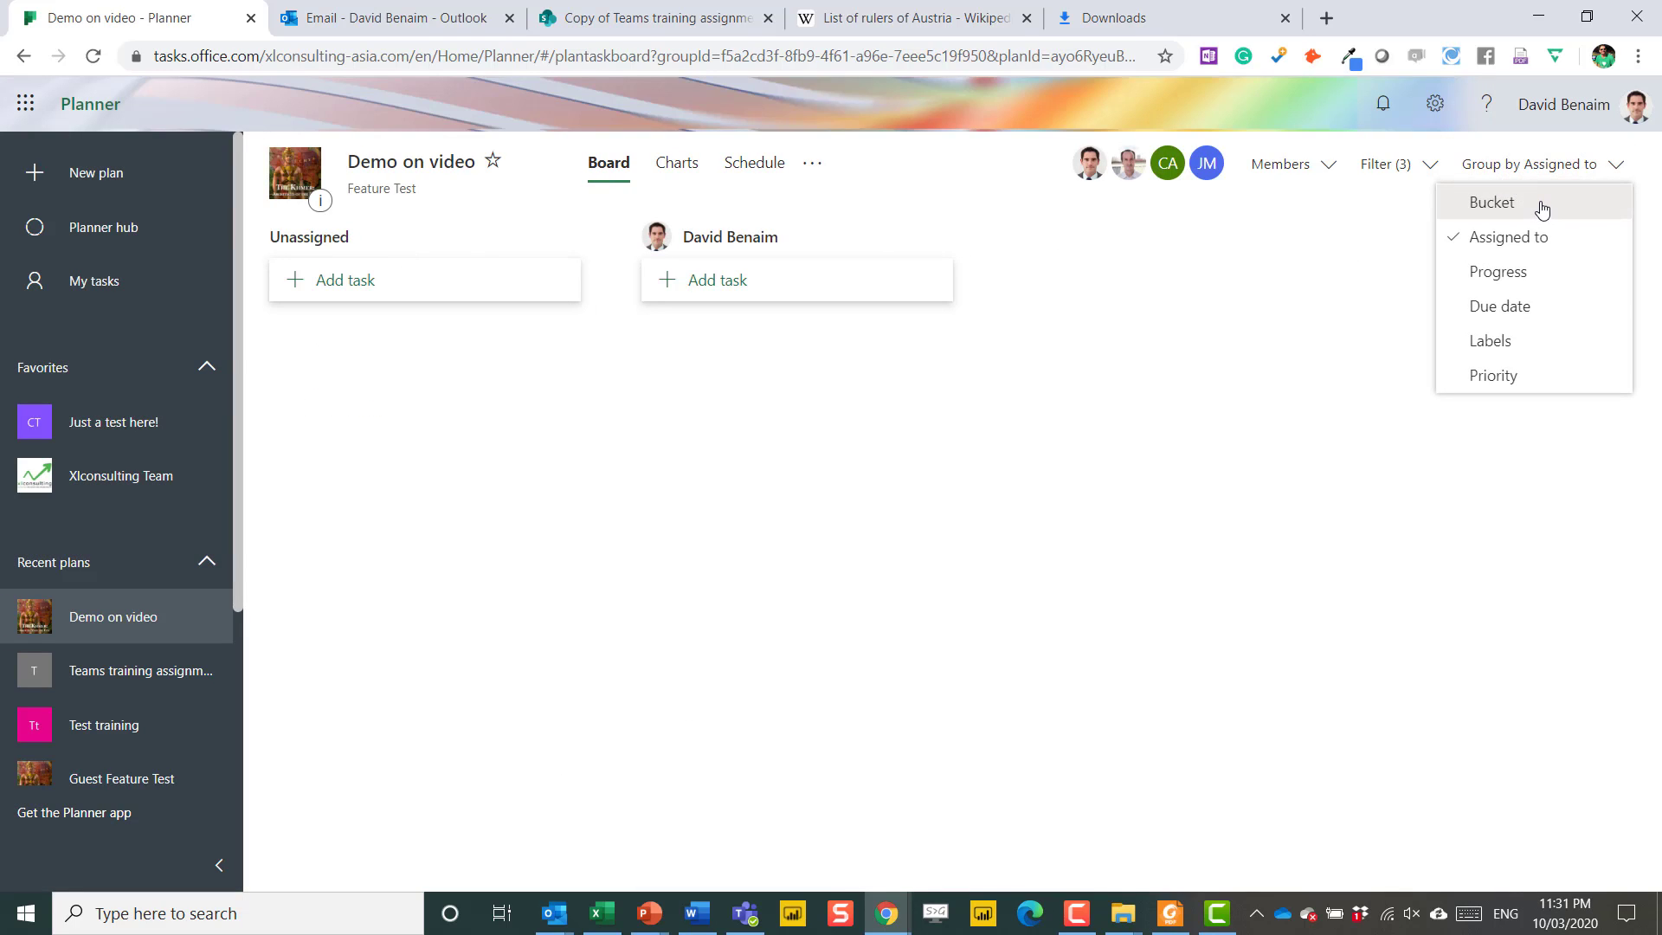
pyautogui.click(1543, 205)
pyautogui.click(297, 236)
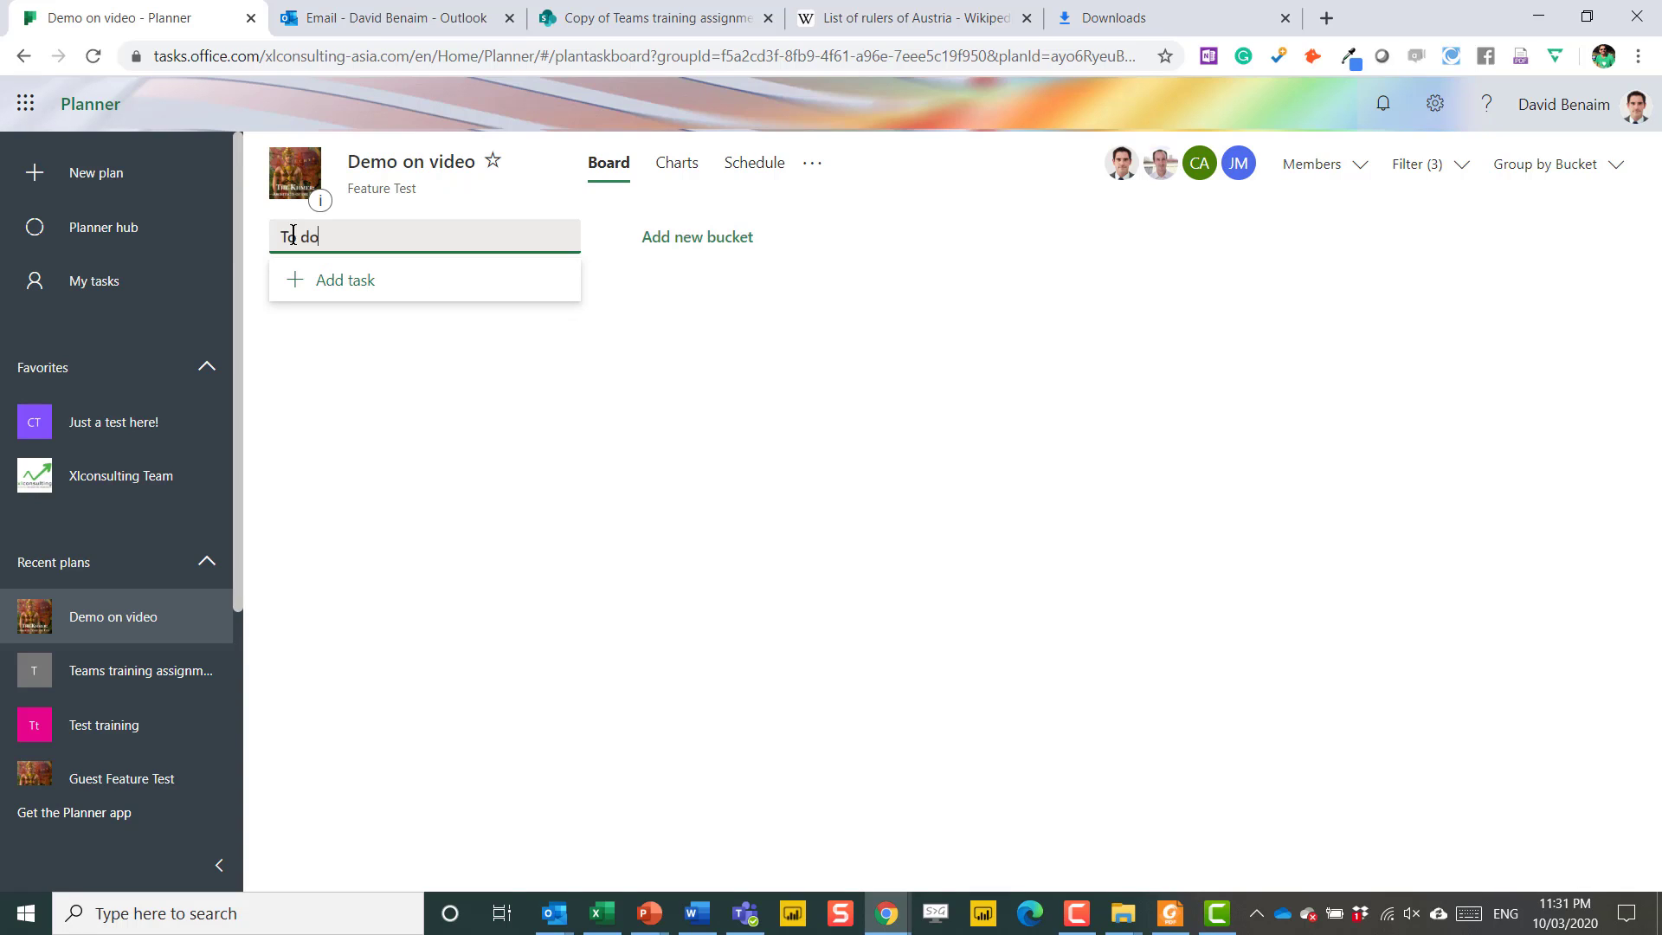
pyautogui.tripleClick(329, 237)
pyautogui.write('Demos')
# - Add 'Exercises' and 'Videos' buckets, placing Videos between Demos and Exercises
pyautogui.click(742, 246)
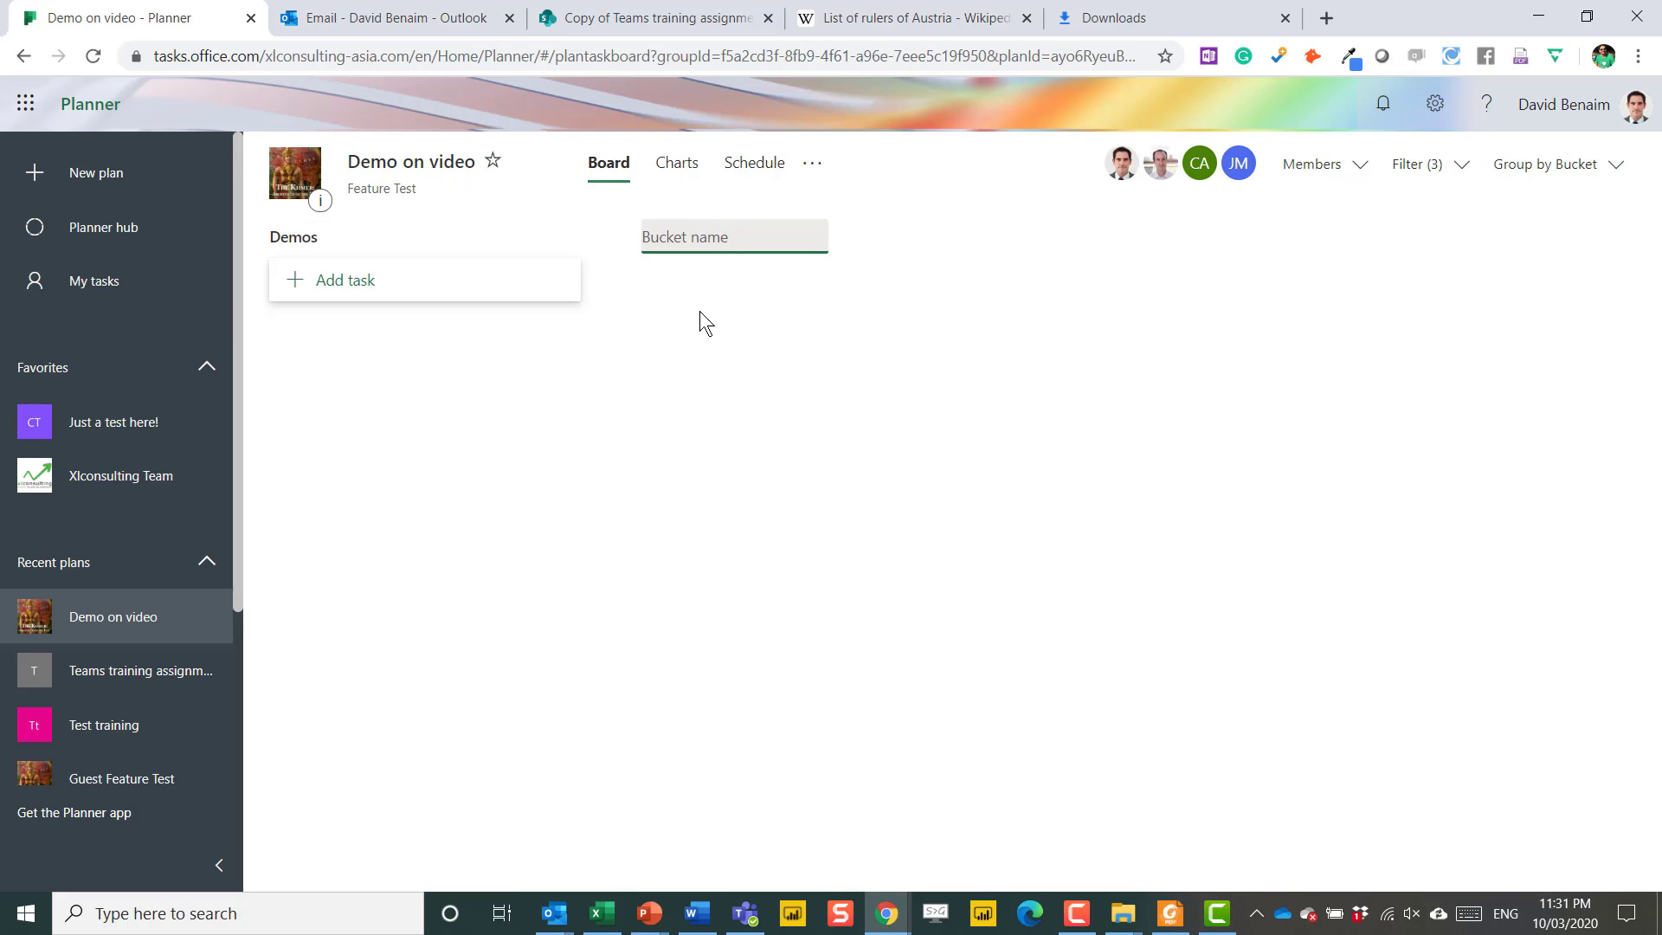
pyautogui.write('Exercises')
pyautogui.press('Return')
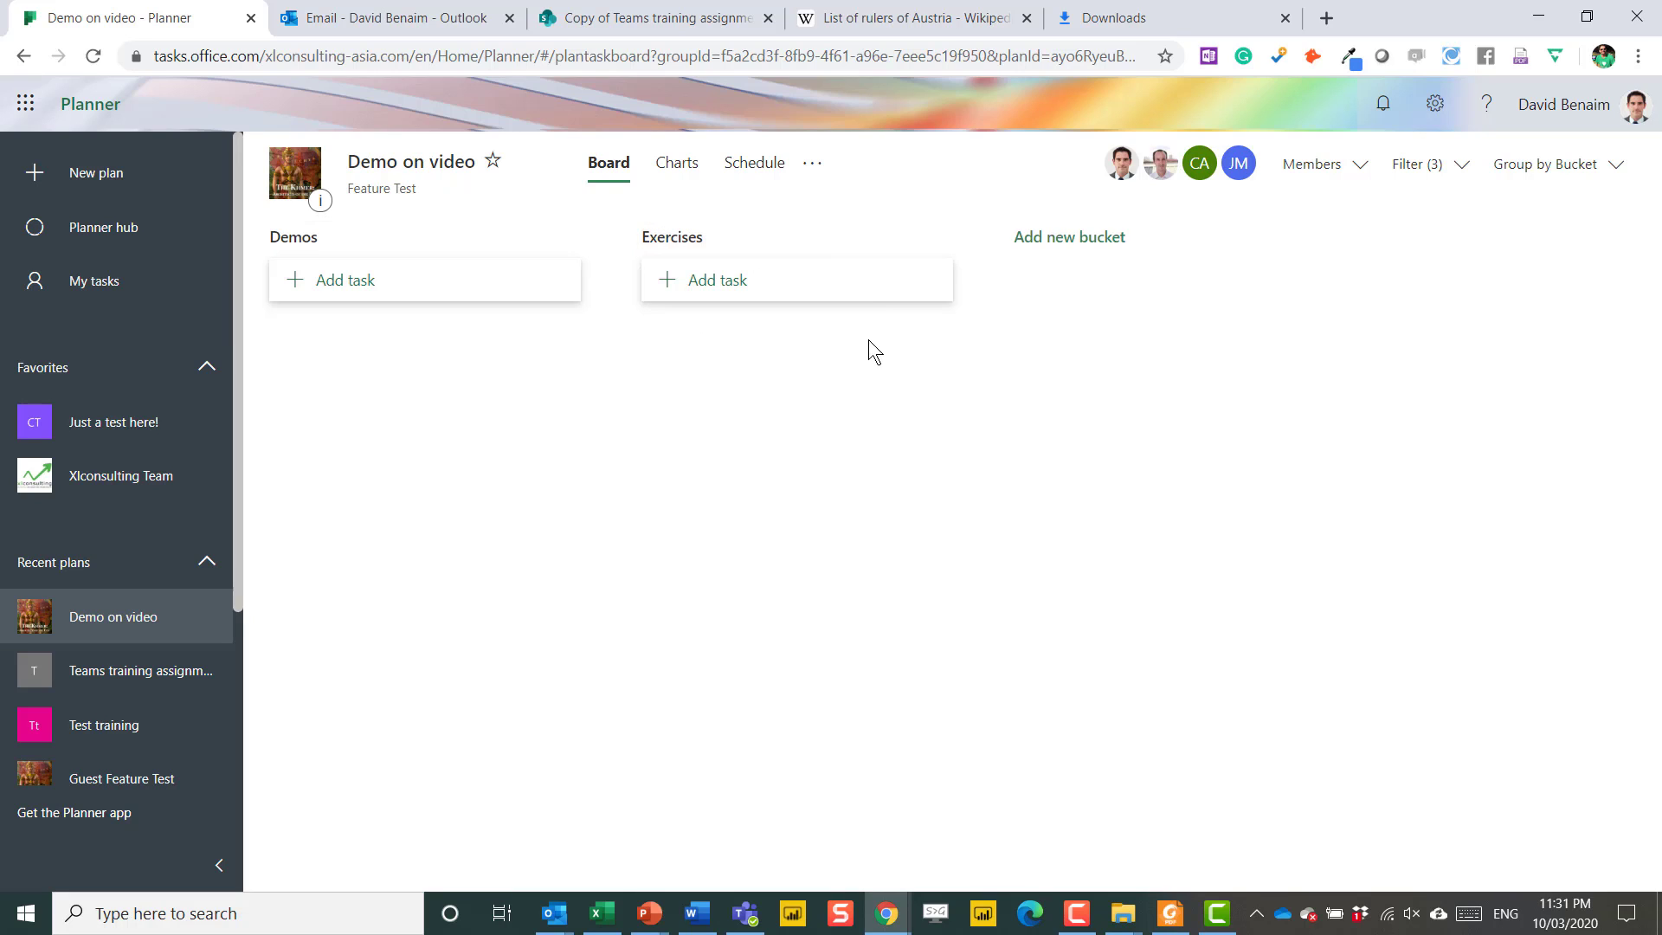
pyautogui.click(1038, 241)
pyautogui.write('Videos')
pyautogui.press('Return')
pyautogui.moveTo(1035, 251); pyautogui.dragTo(684, 247)
# - Add two test tasks, 'asdsad' and 'asdsadsad', to the Videos bucket
pyautogui.click(823, 279)
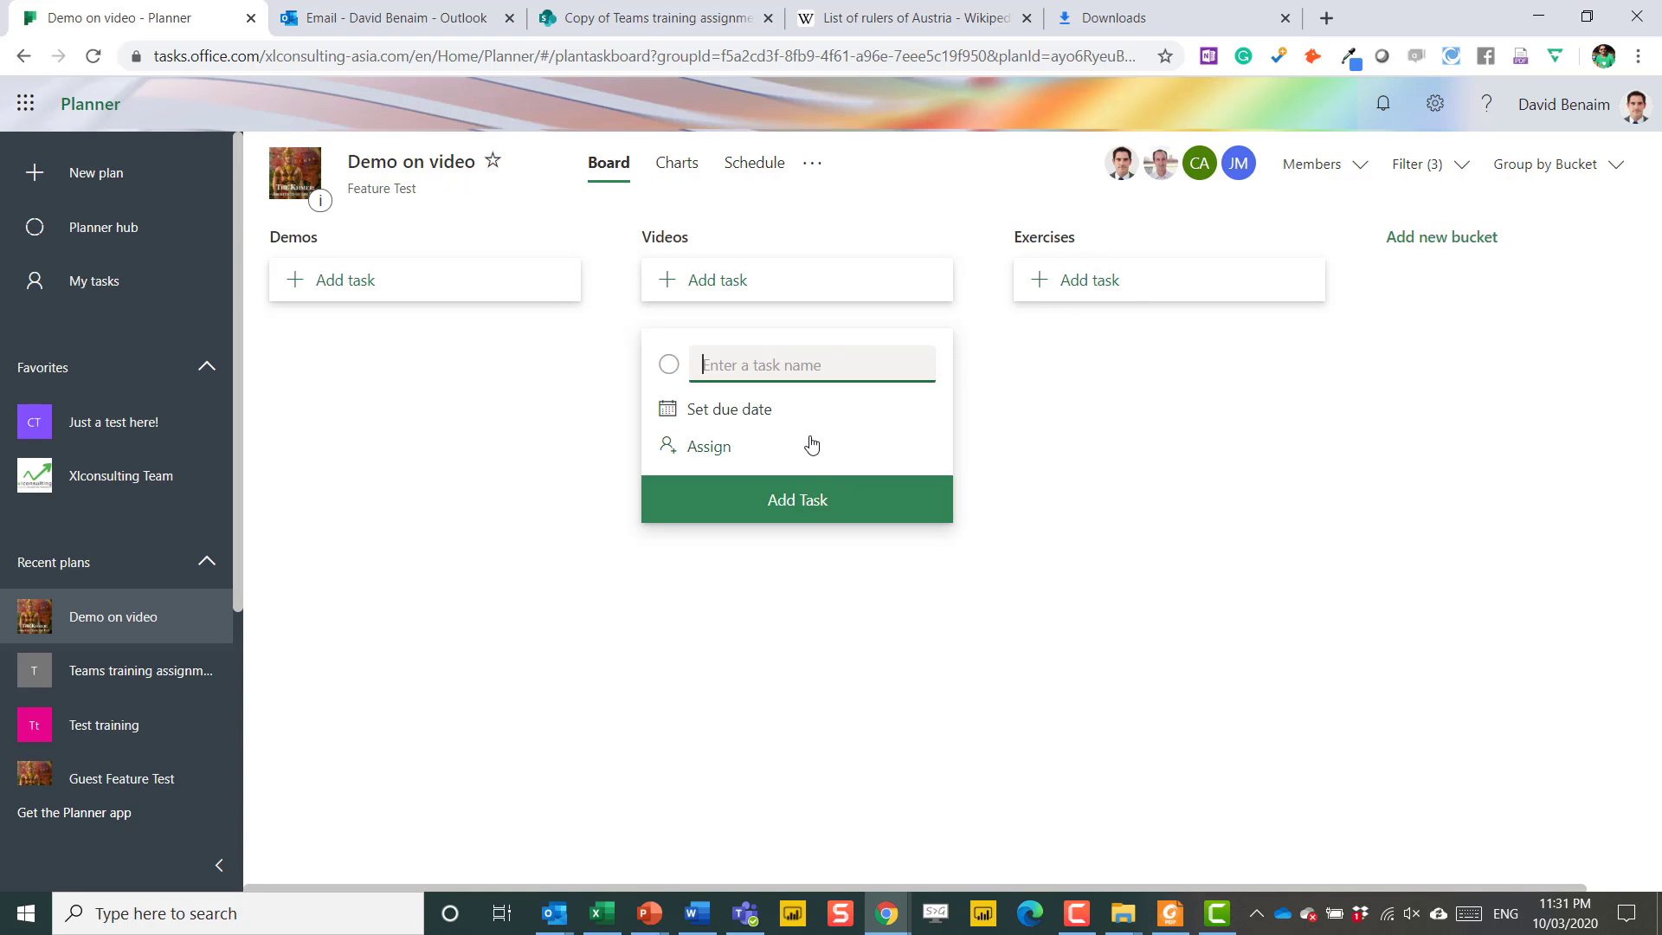
pyautogui.write('asdsad')
pyautogui.click(814, 499)
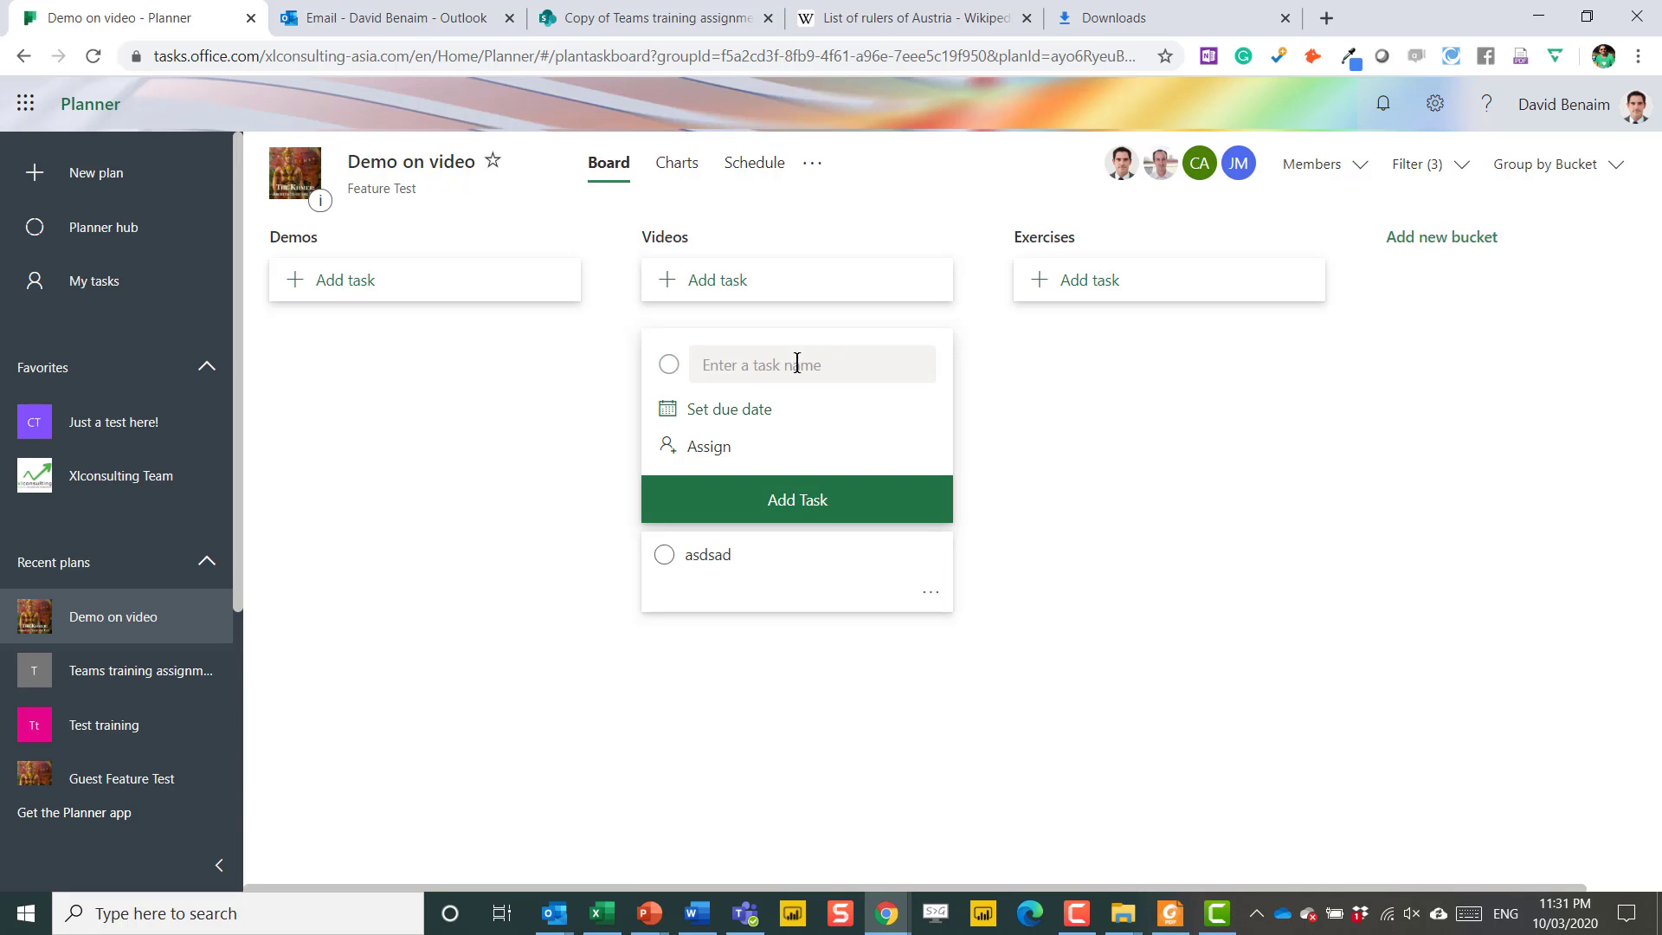
pyautogui.write('asdsadsad')
pyautogui.press('Return')
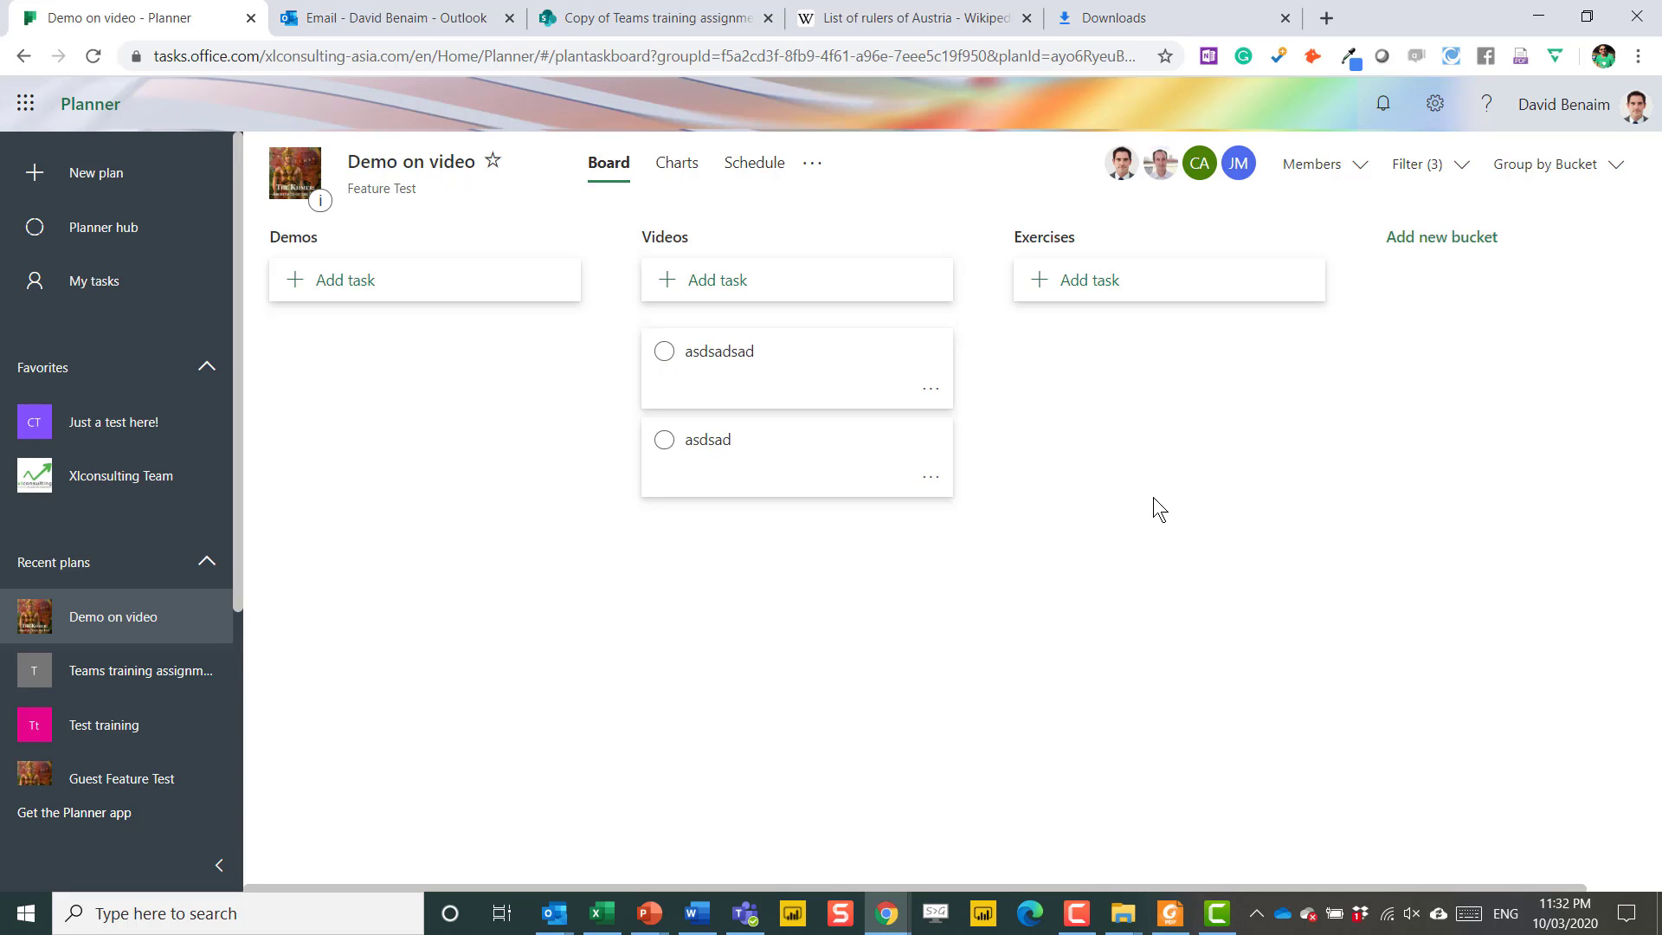
# - In Teams, add a Planner tab to Feature Test's General channel using the existing Demo on video plan
pyautogui.click(746, 913)
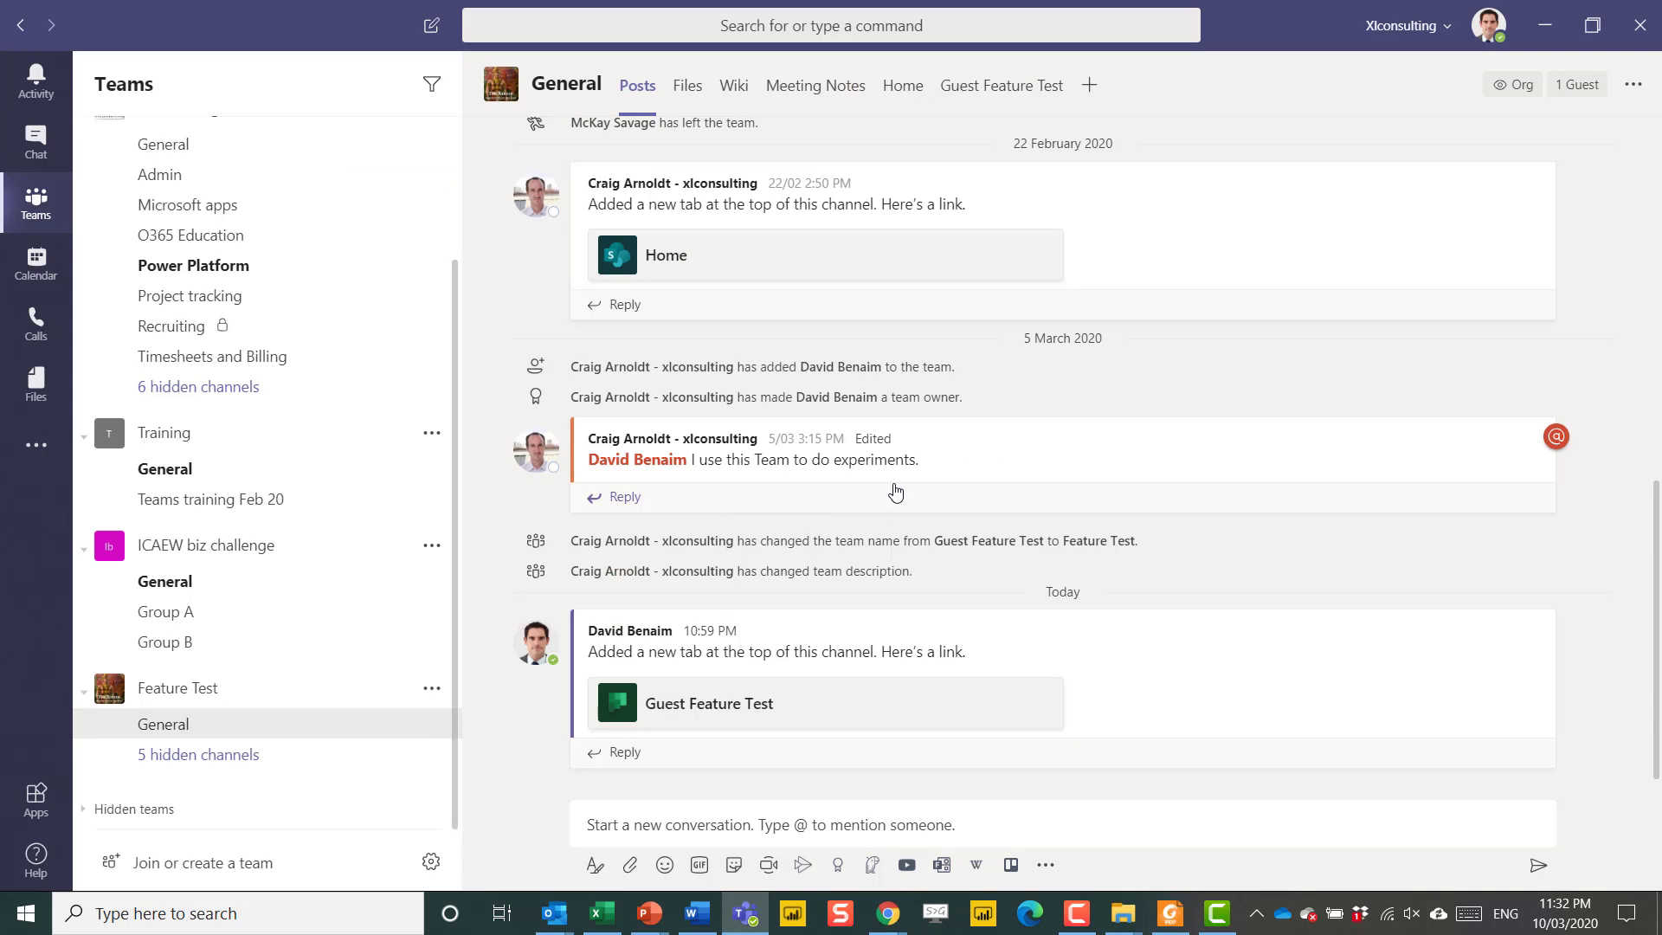
pyautogui.click(1090, 88)
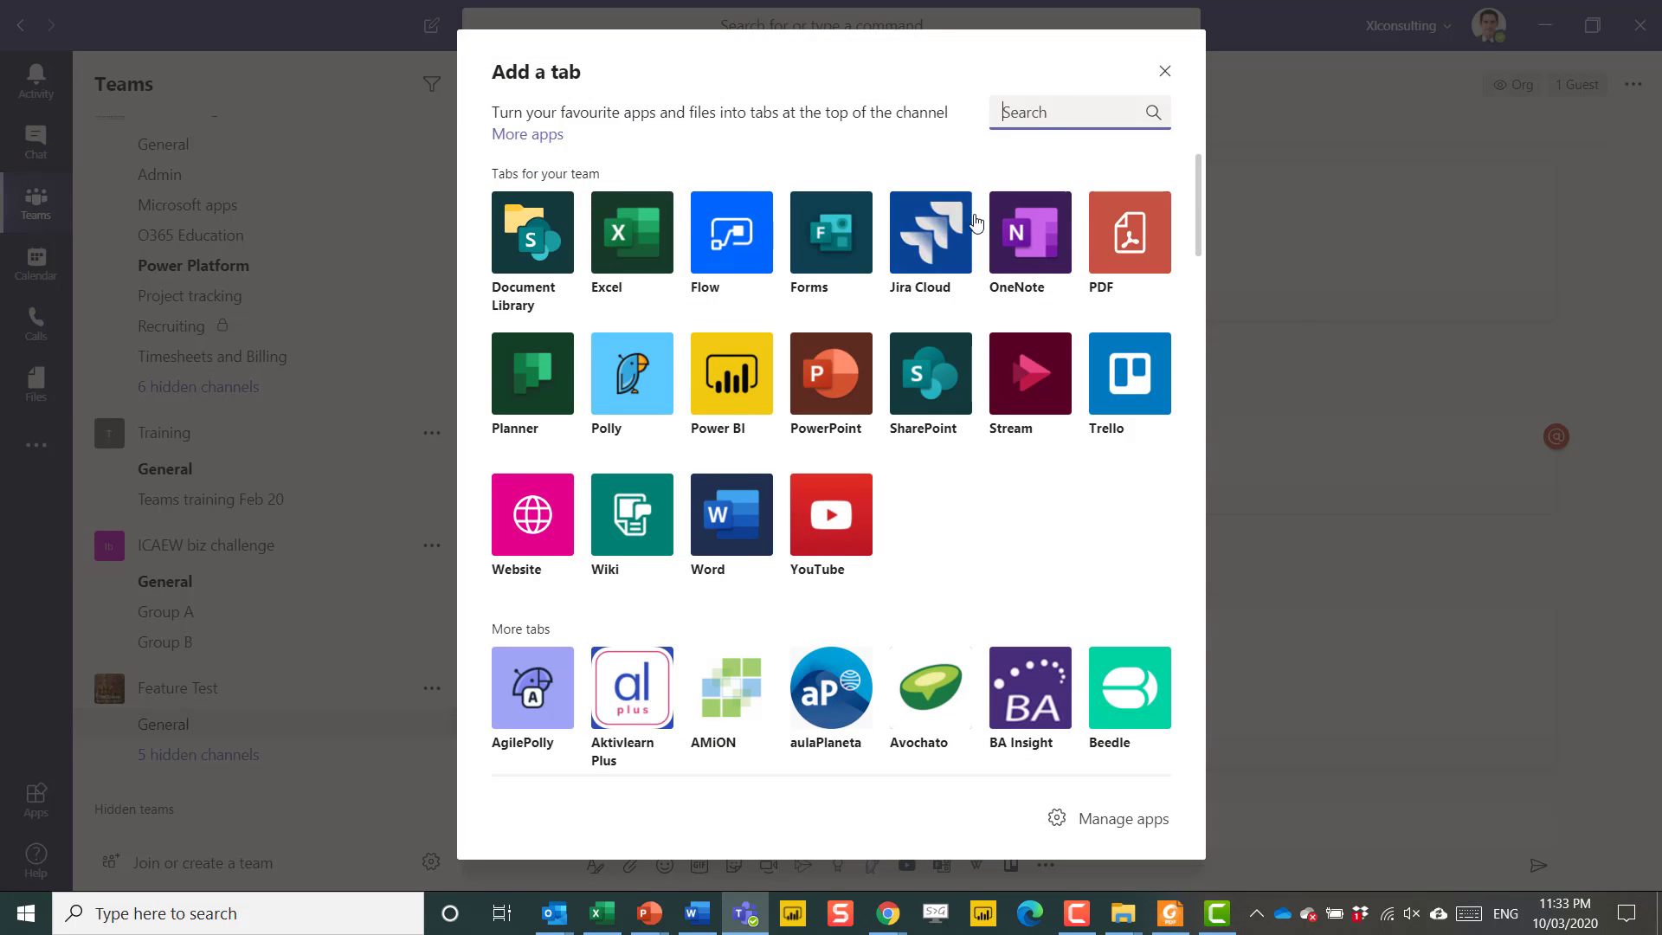
pyautogui.write('planner')
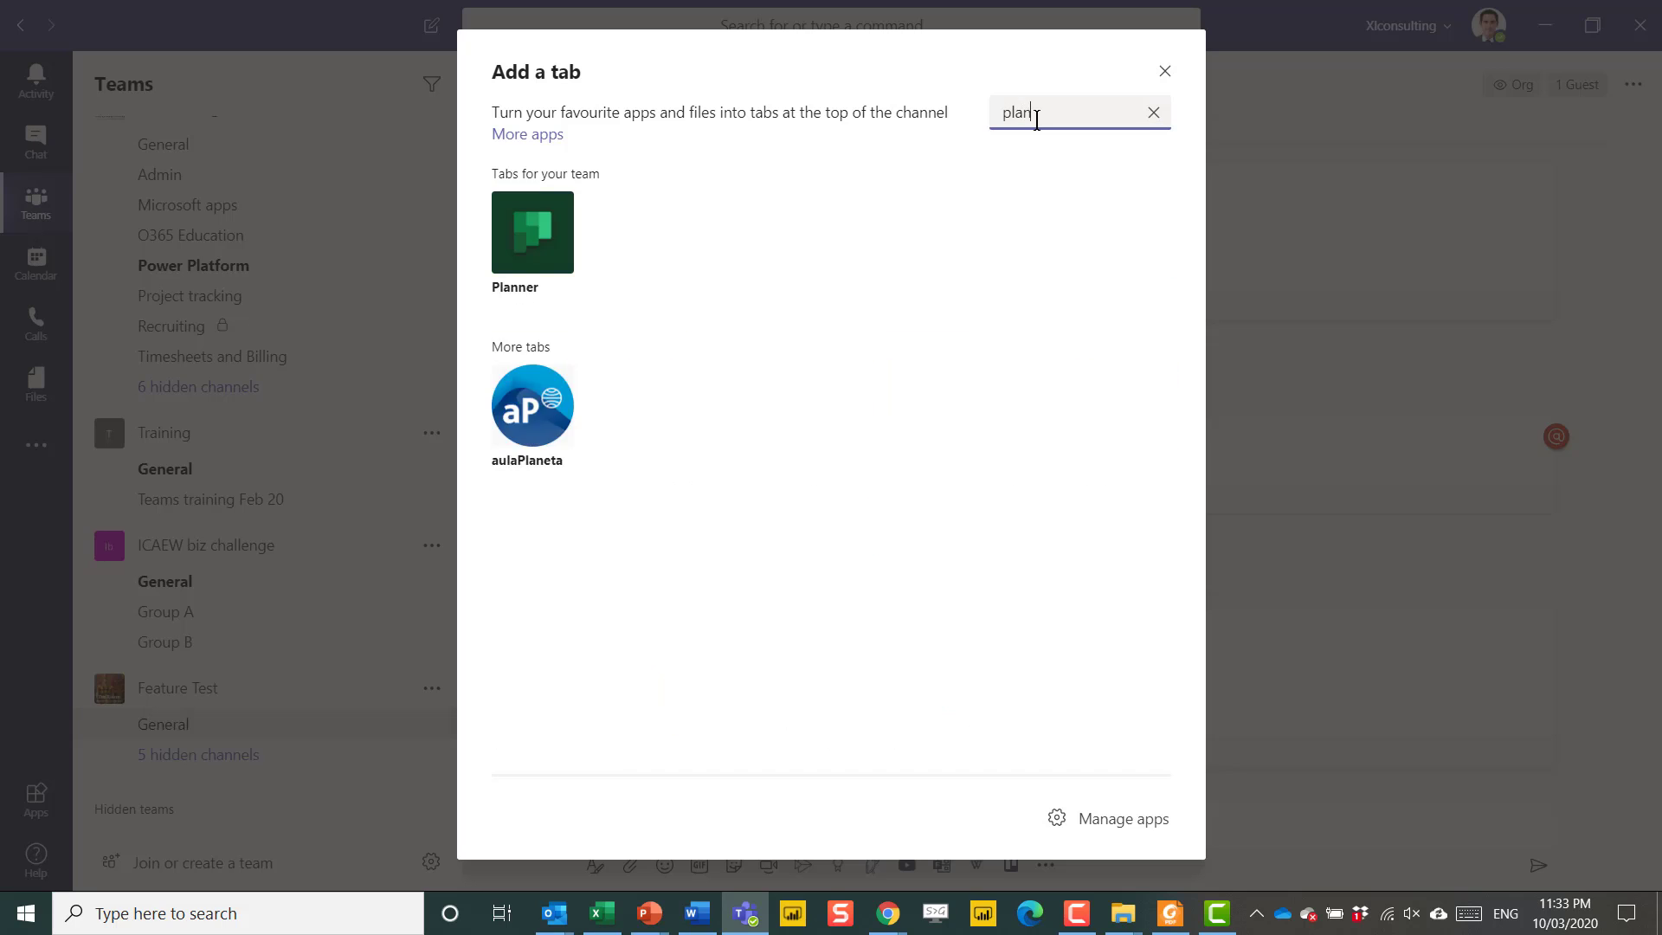
pyautogui.press('Escape')
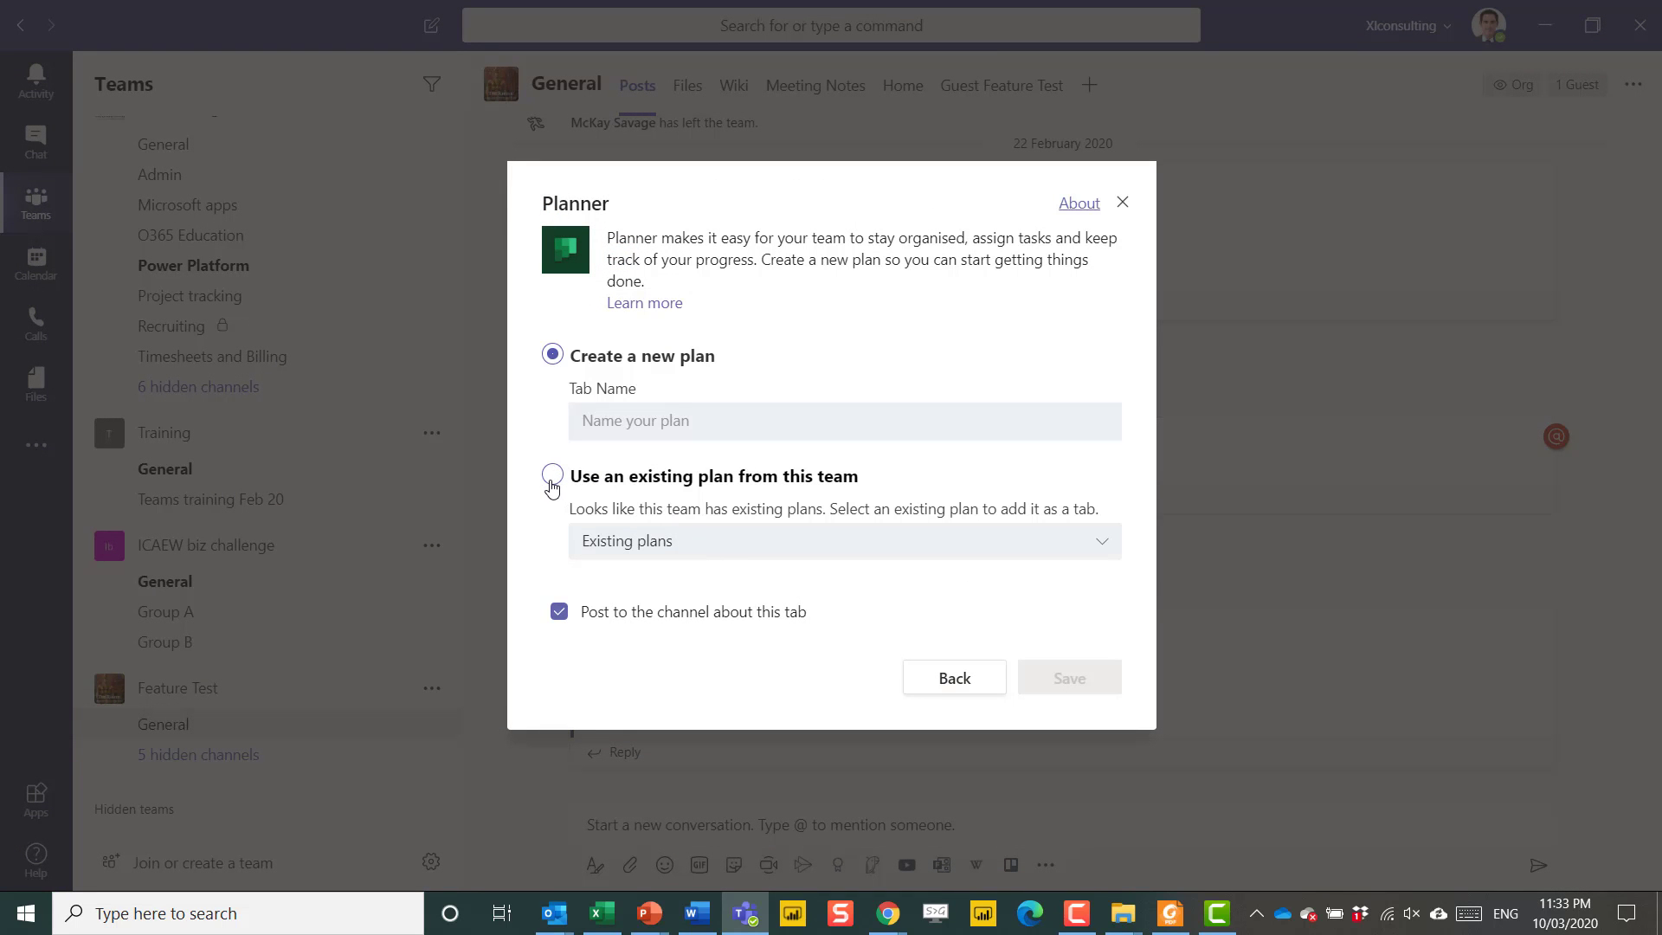
pyautogui.click(554, 478)
pyautogui.click(678, 546)
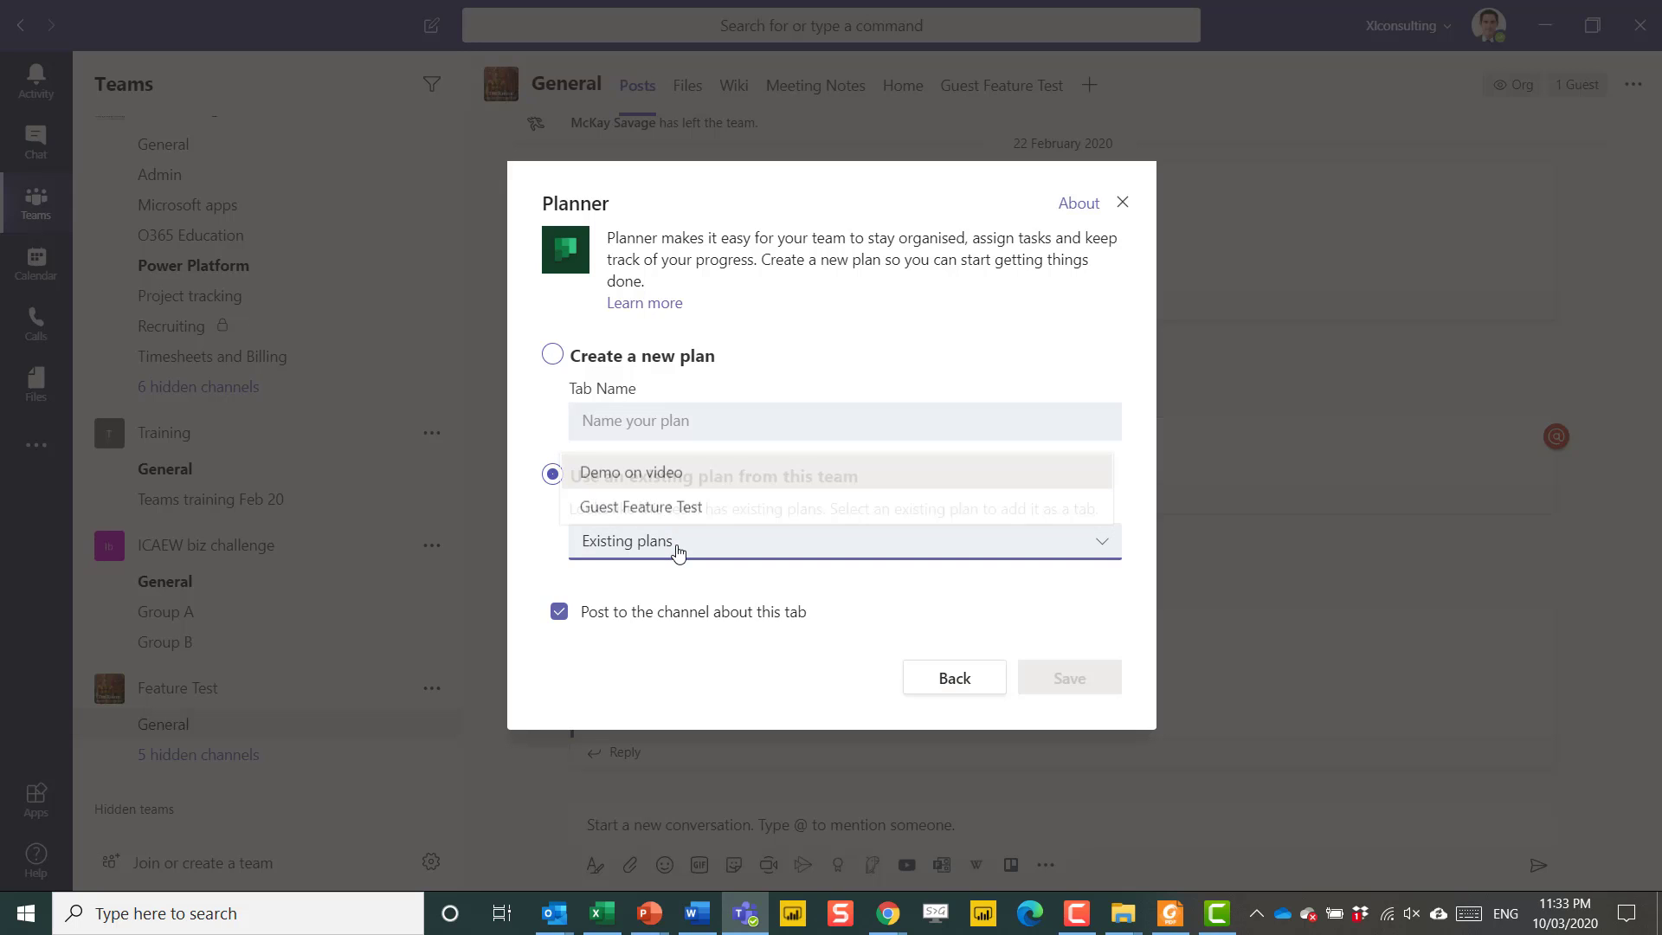
pyautogui.click(597, 472)
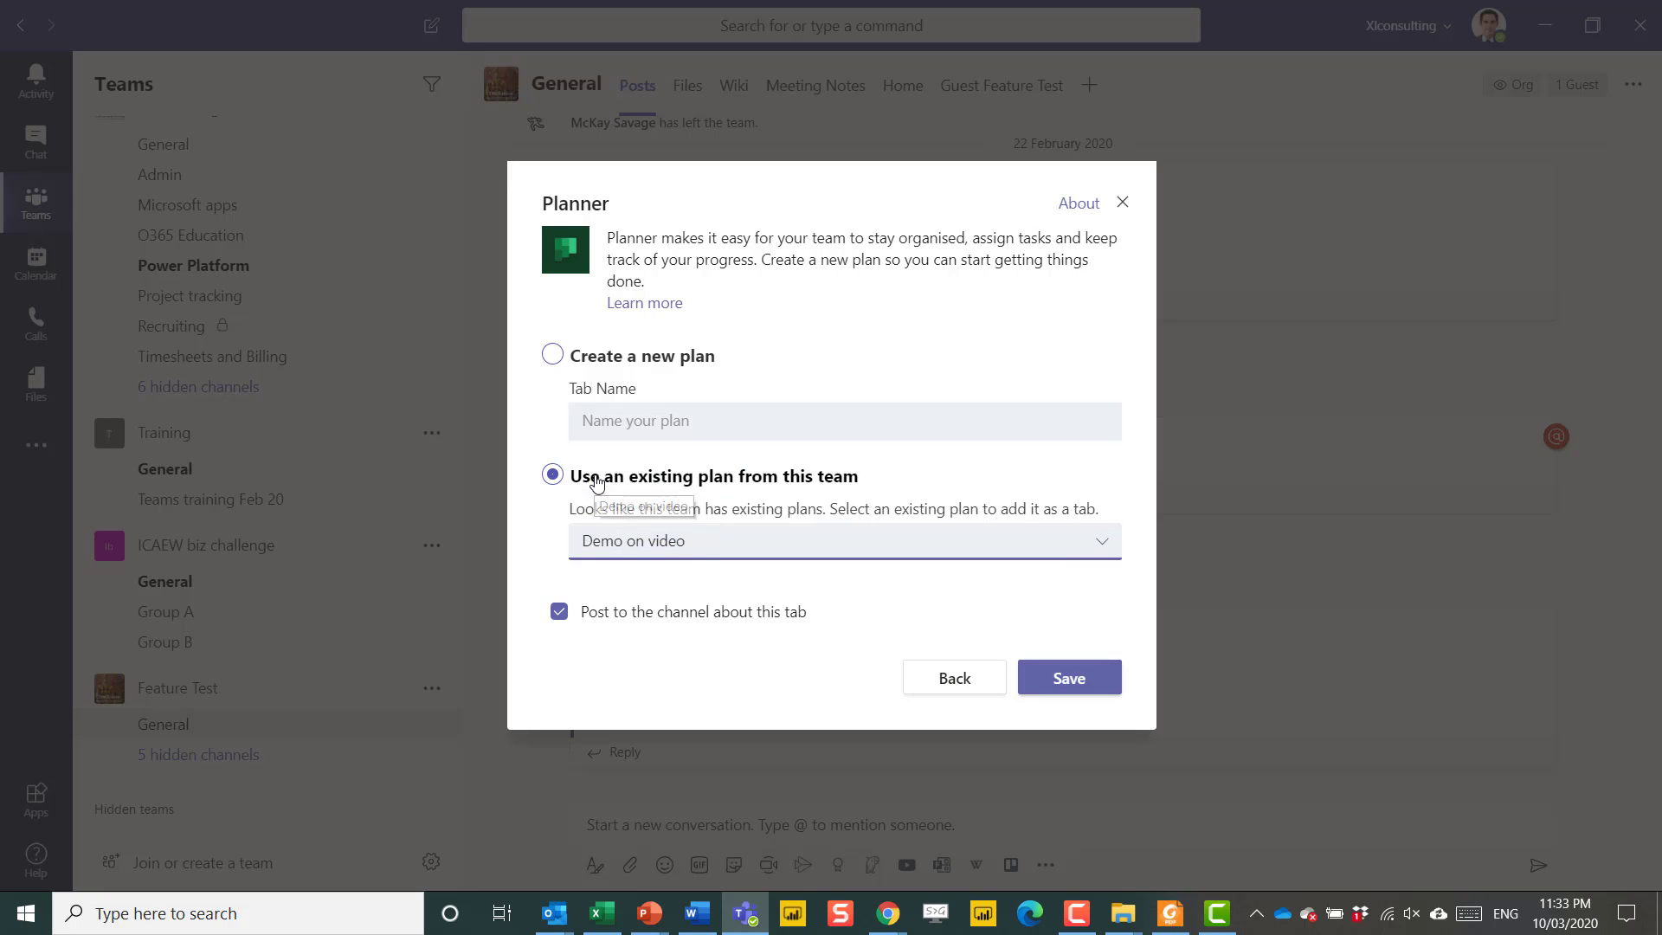
pyautogui.click(1068, 679)
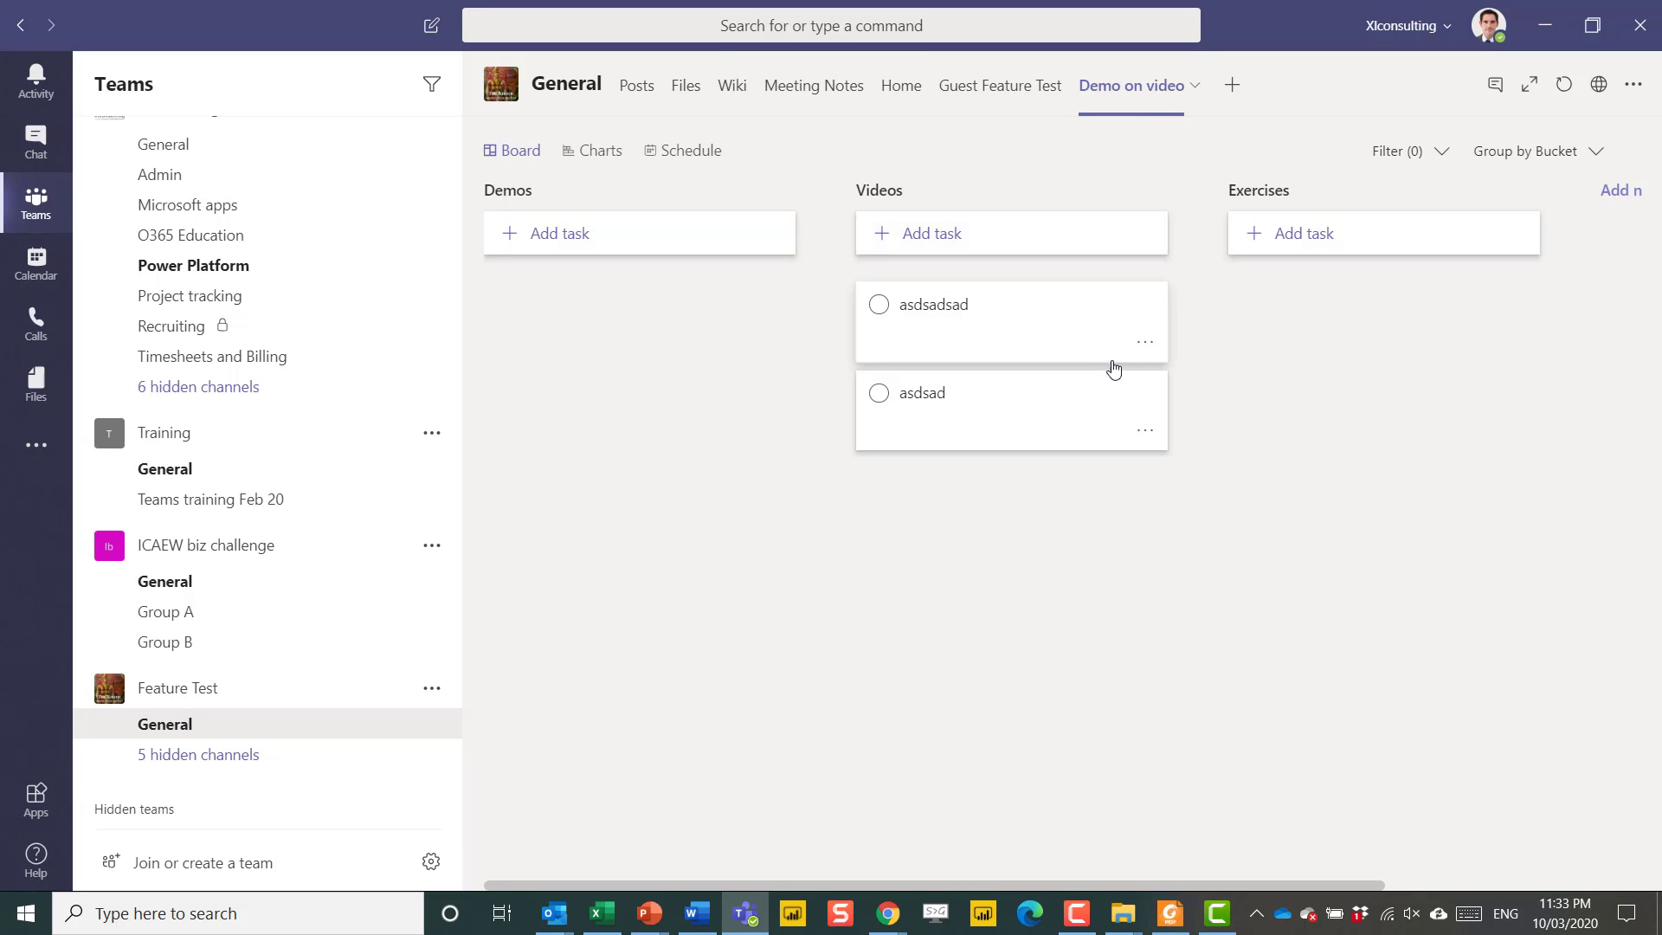
# - Add a 'Test o Teams' task under Exercises in the Demo on video tab
pyautogui.click(1322, 232)
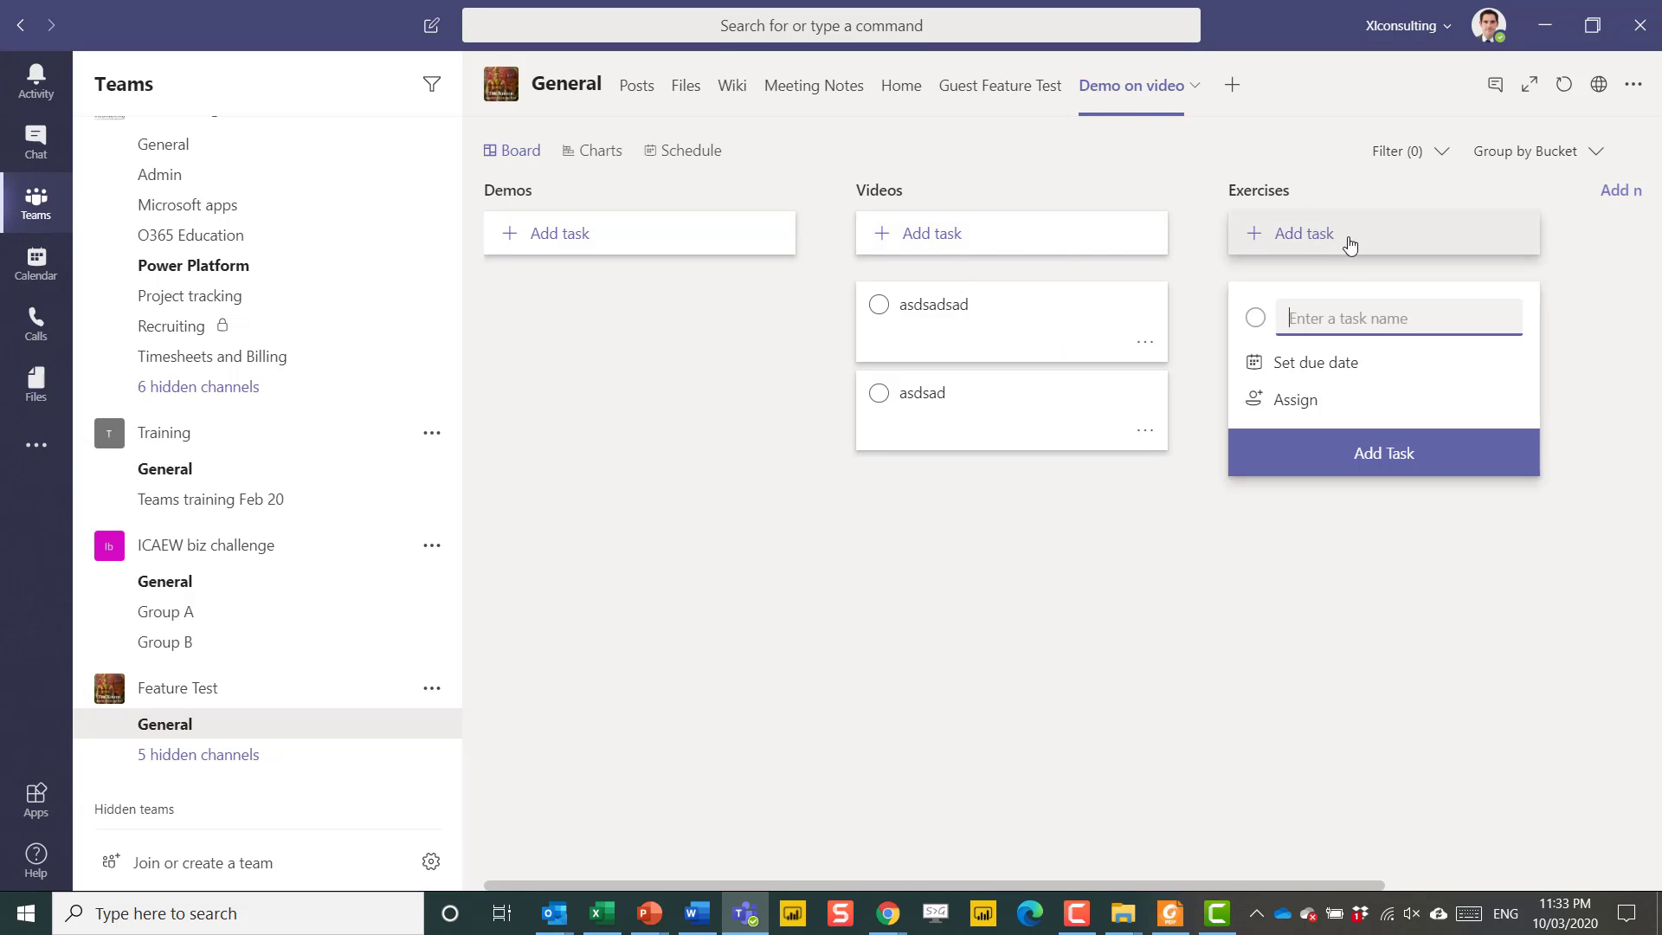
pyautogui.write('Test o  Teams')
pyautogui.click(1391, 474)
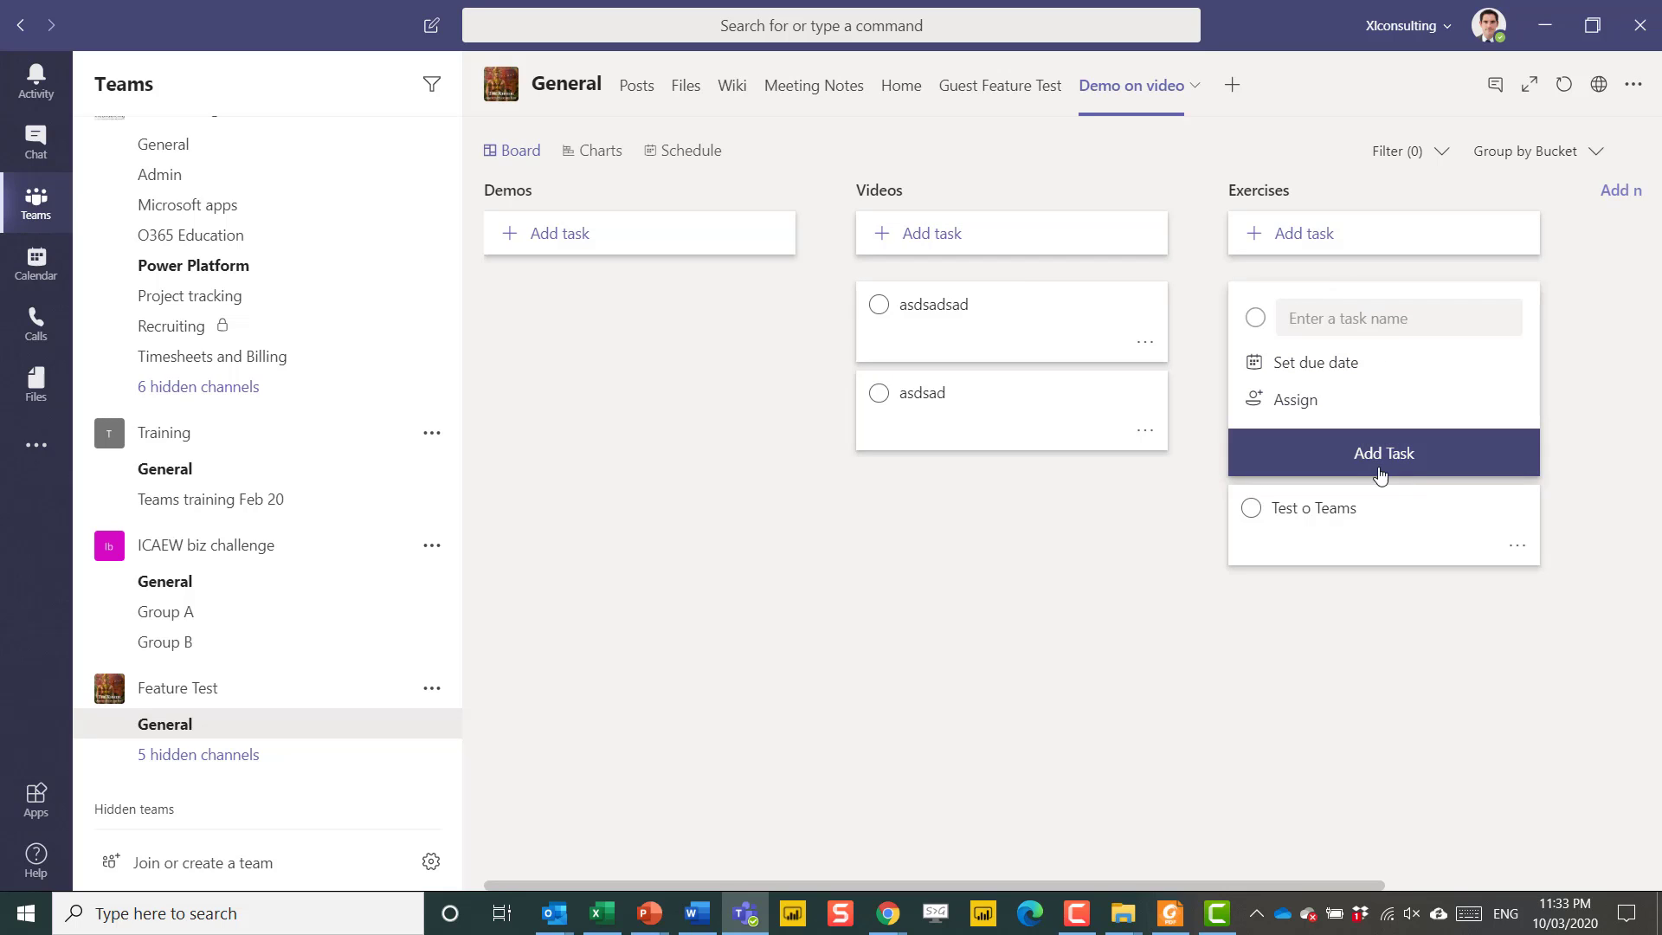
pyautogui.hotkey('alt', 'Tab')
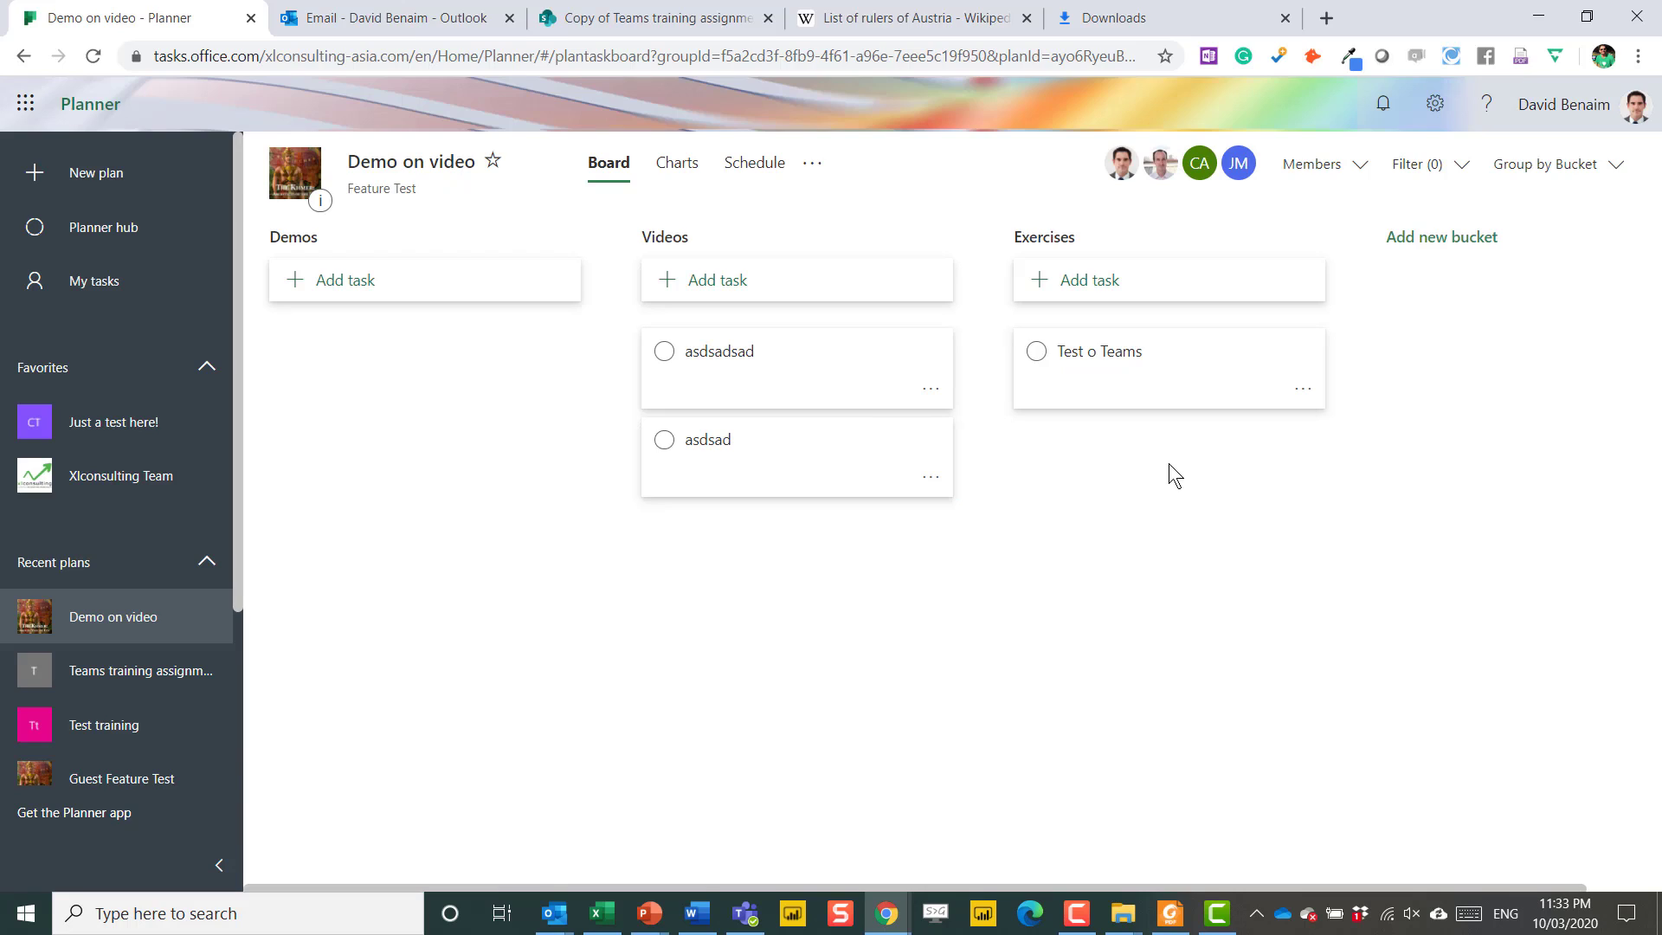
pyautogui.hotkey('alt', 'Tab')
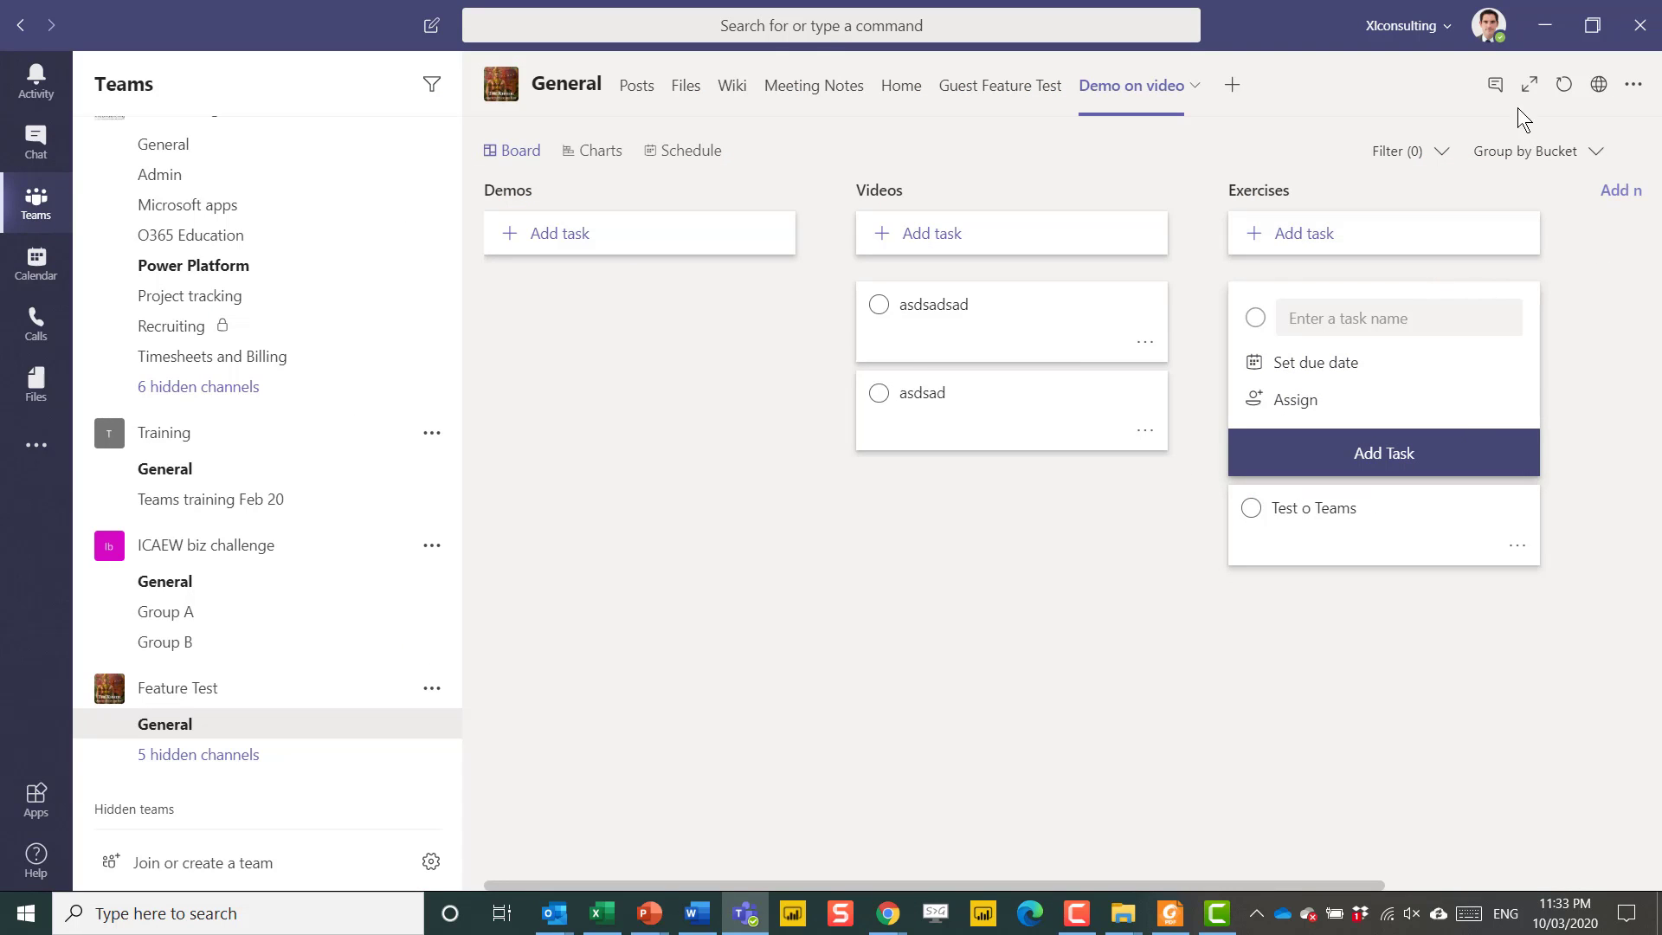
# - Show the tab conversation, type a test reply, and view the first Videos task's details
pyautogui.click(1495, 84)
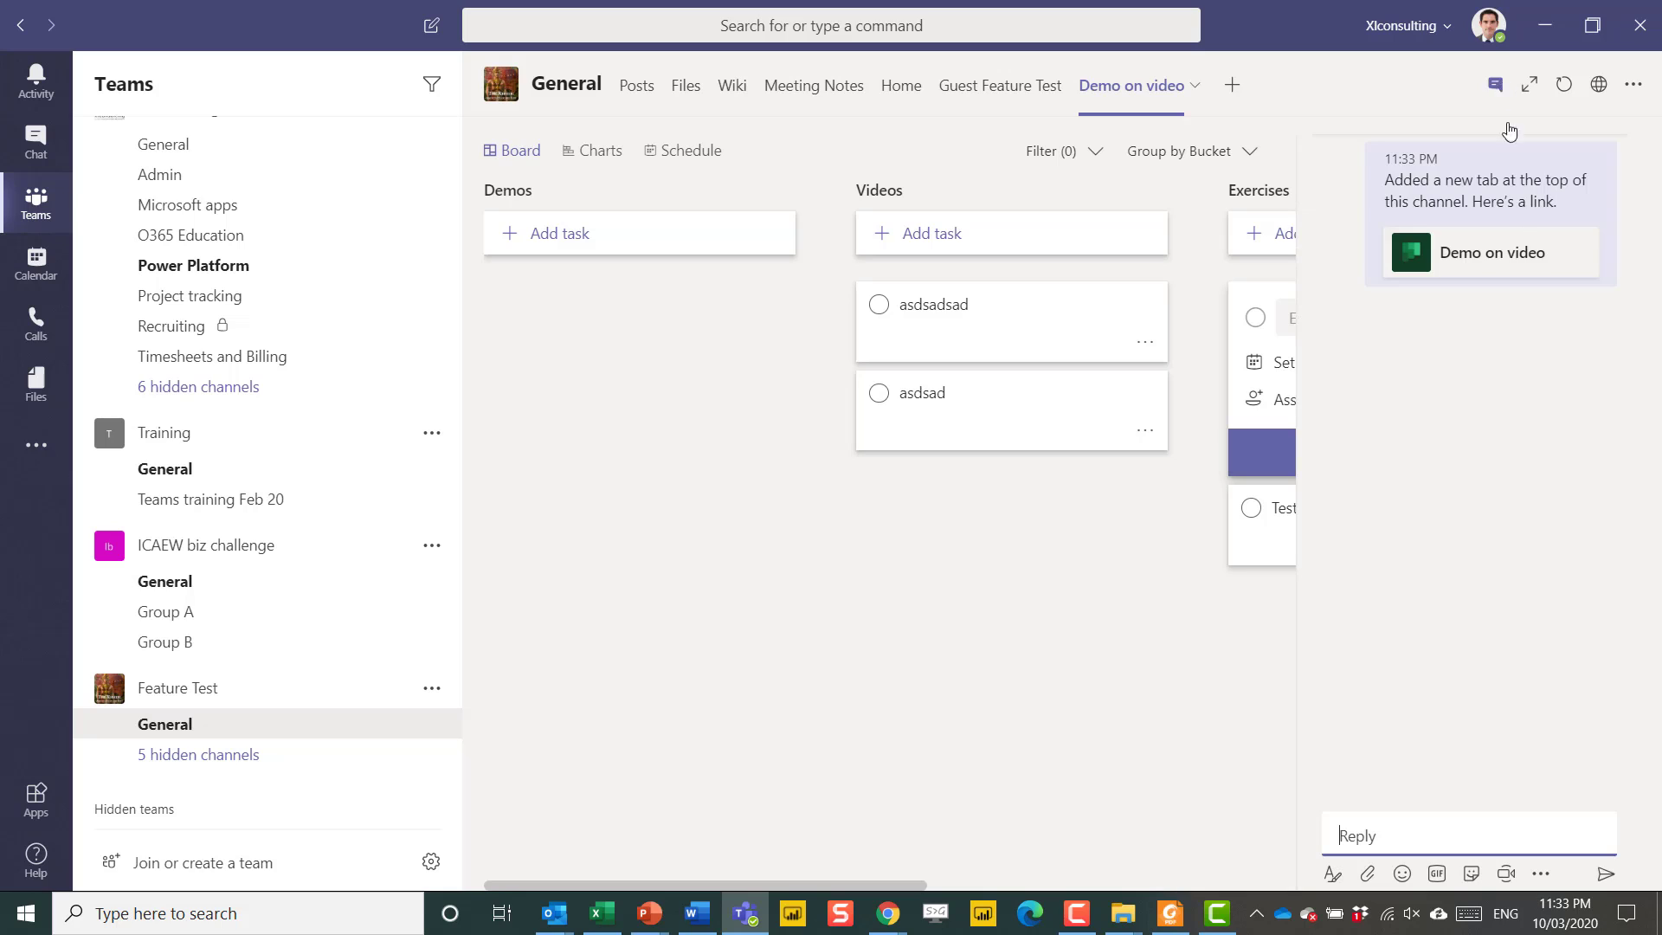
pyautogui.click(1389, 833)
pyautogui.write('sdf dsjfds ewewew')
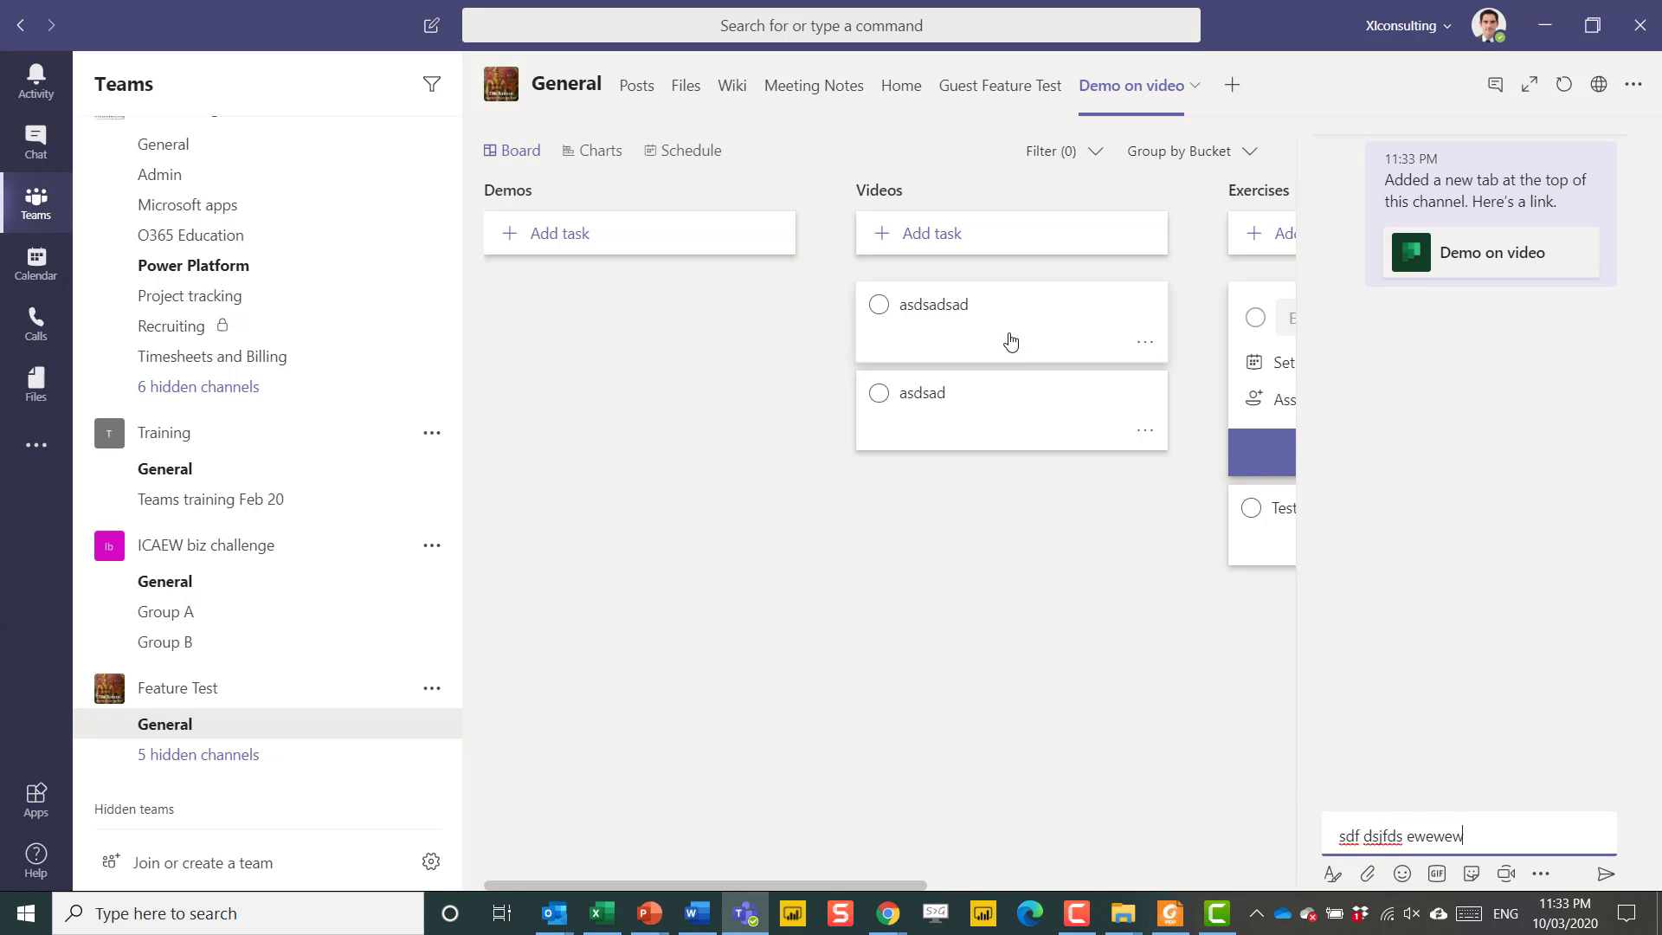
pyautogui.click(1006, 336)
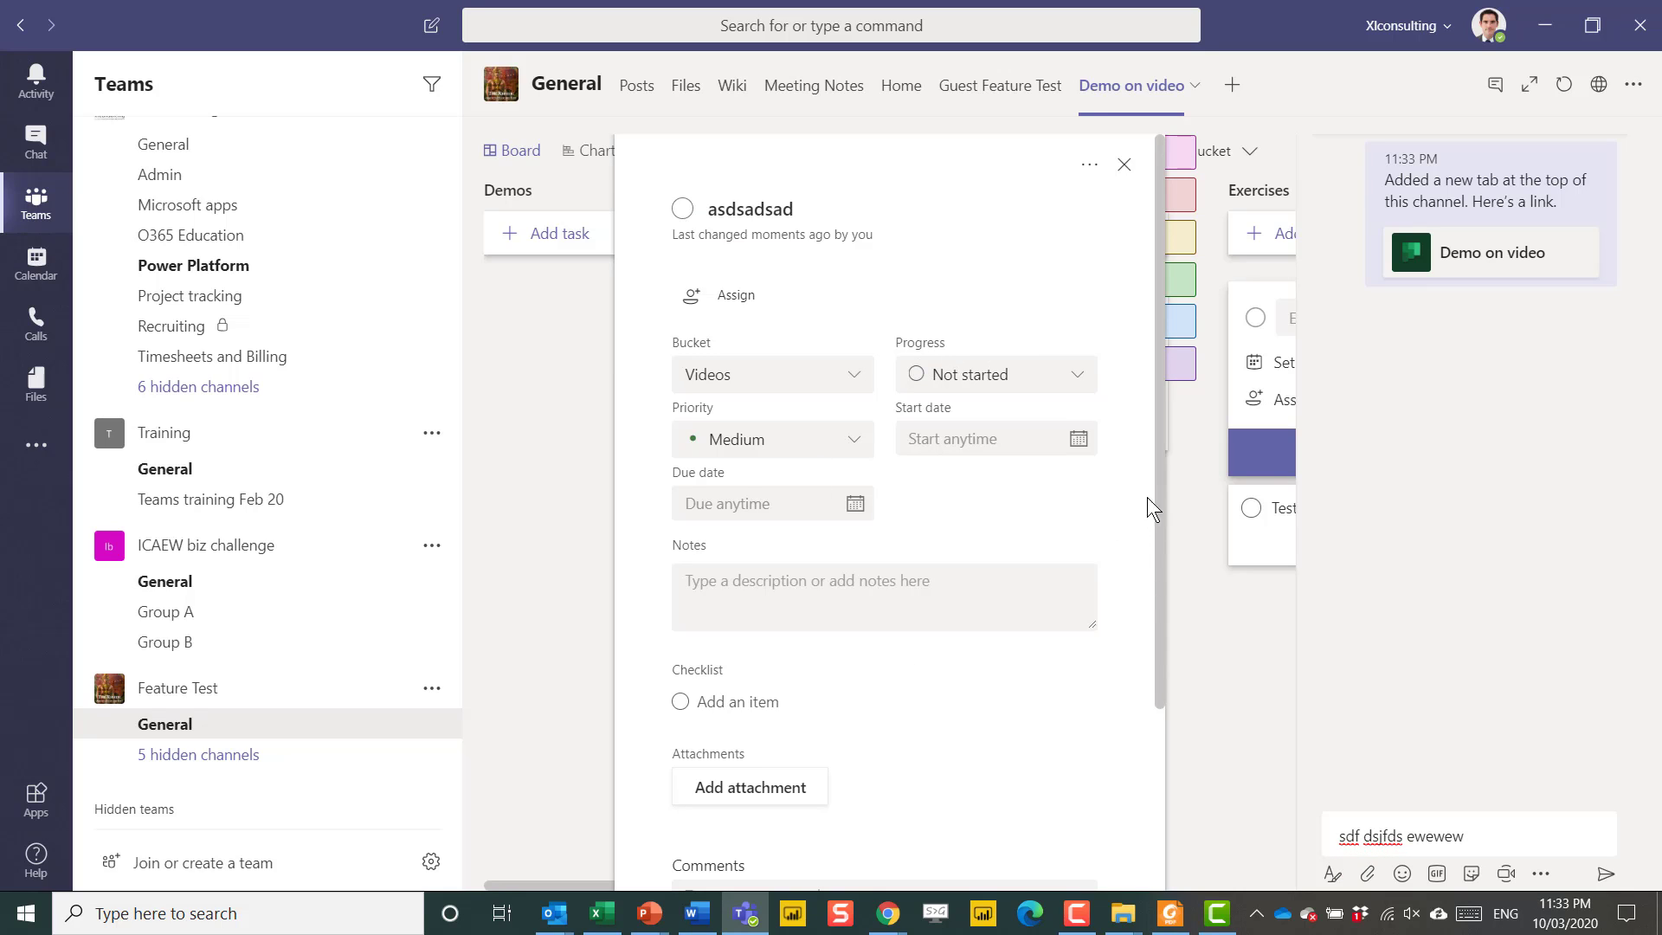
pyautogui.click(584, 584)
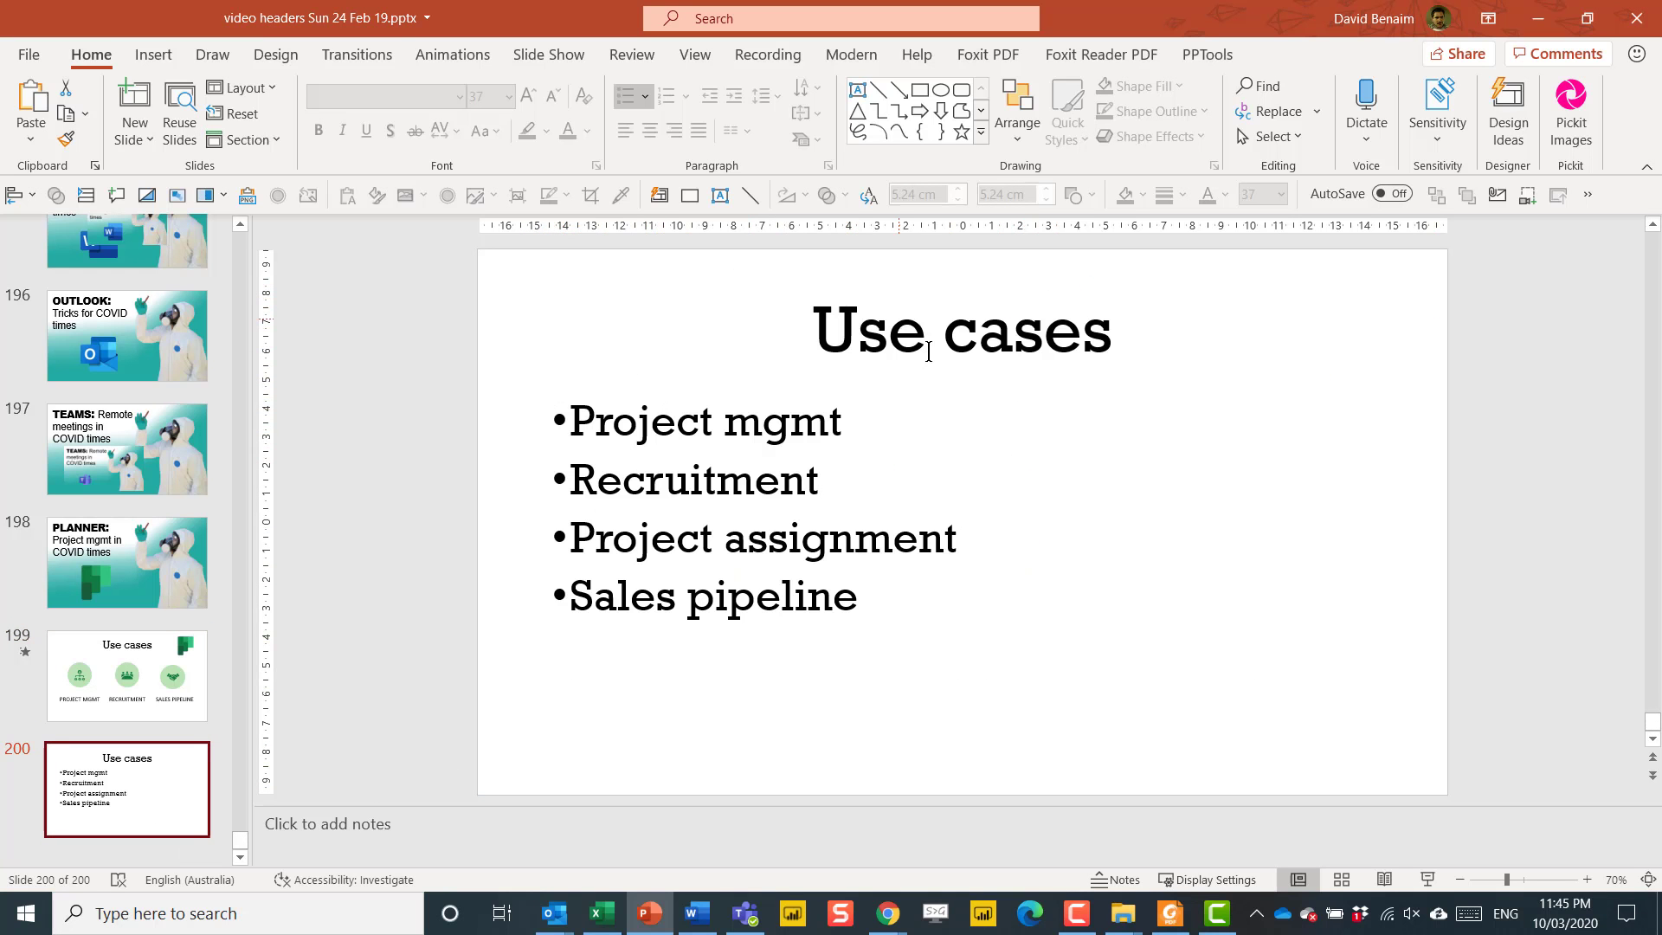
# - Apply the first Design Ideas icon-box layout and change Project mgmt's icon to train tracks
pyautogui.click(1524, 107)
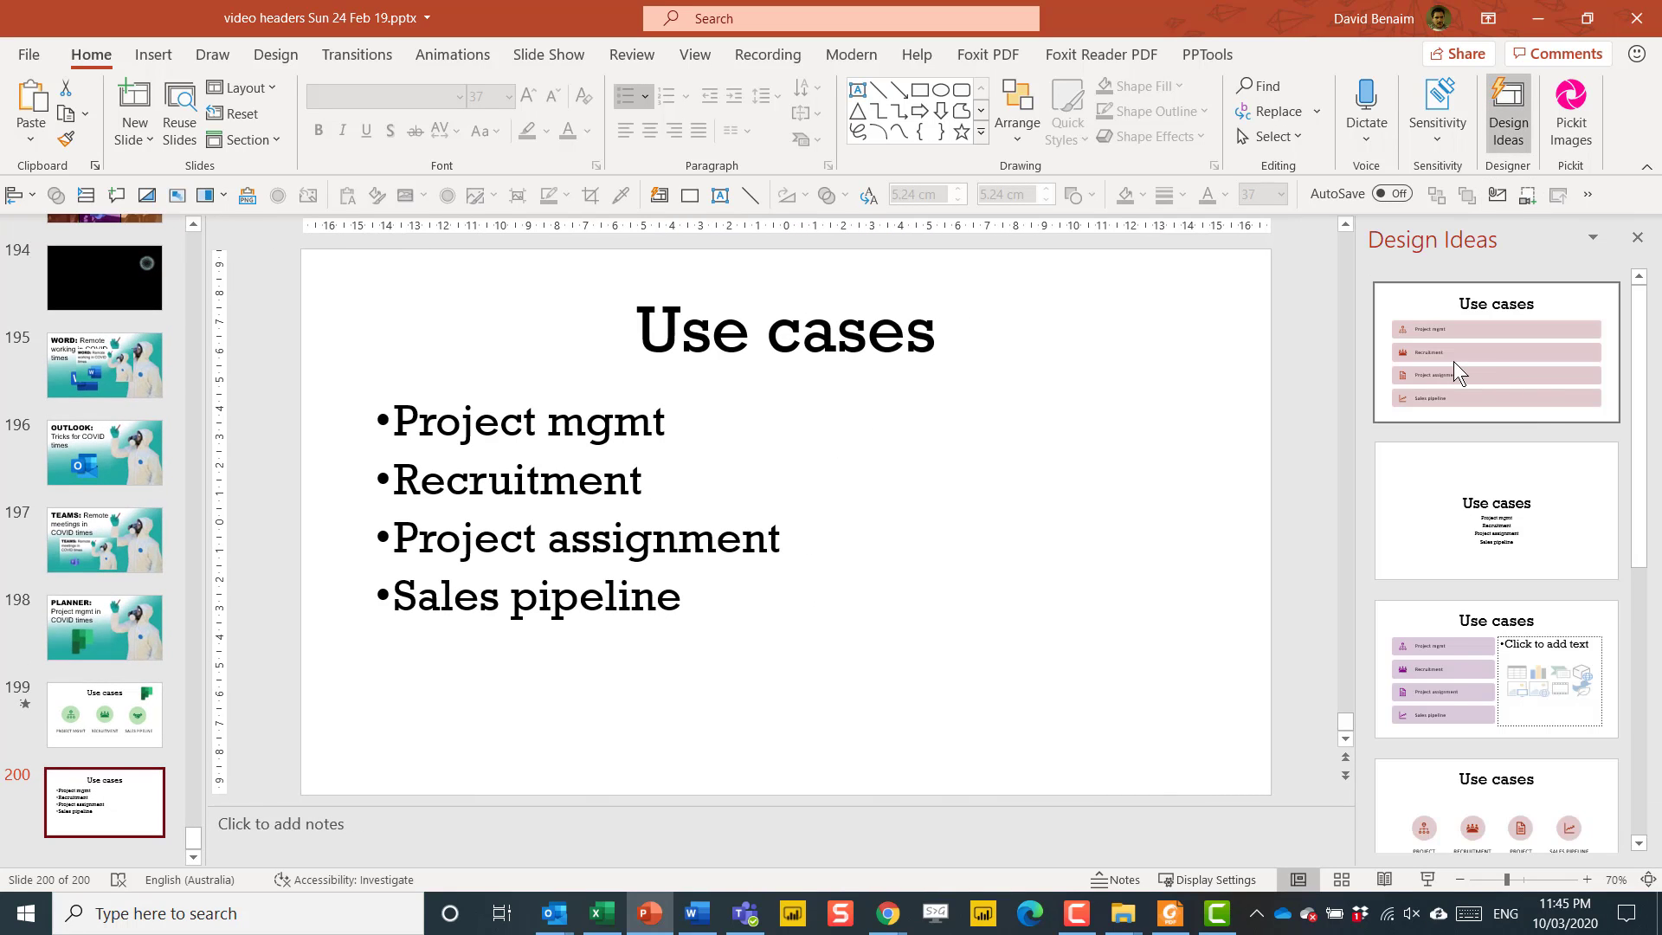
pyautogui.click(1455, 362)
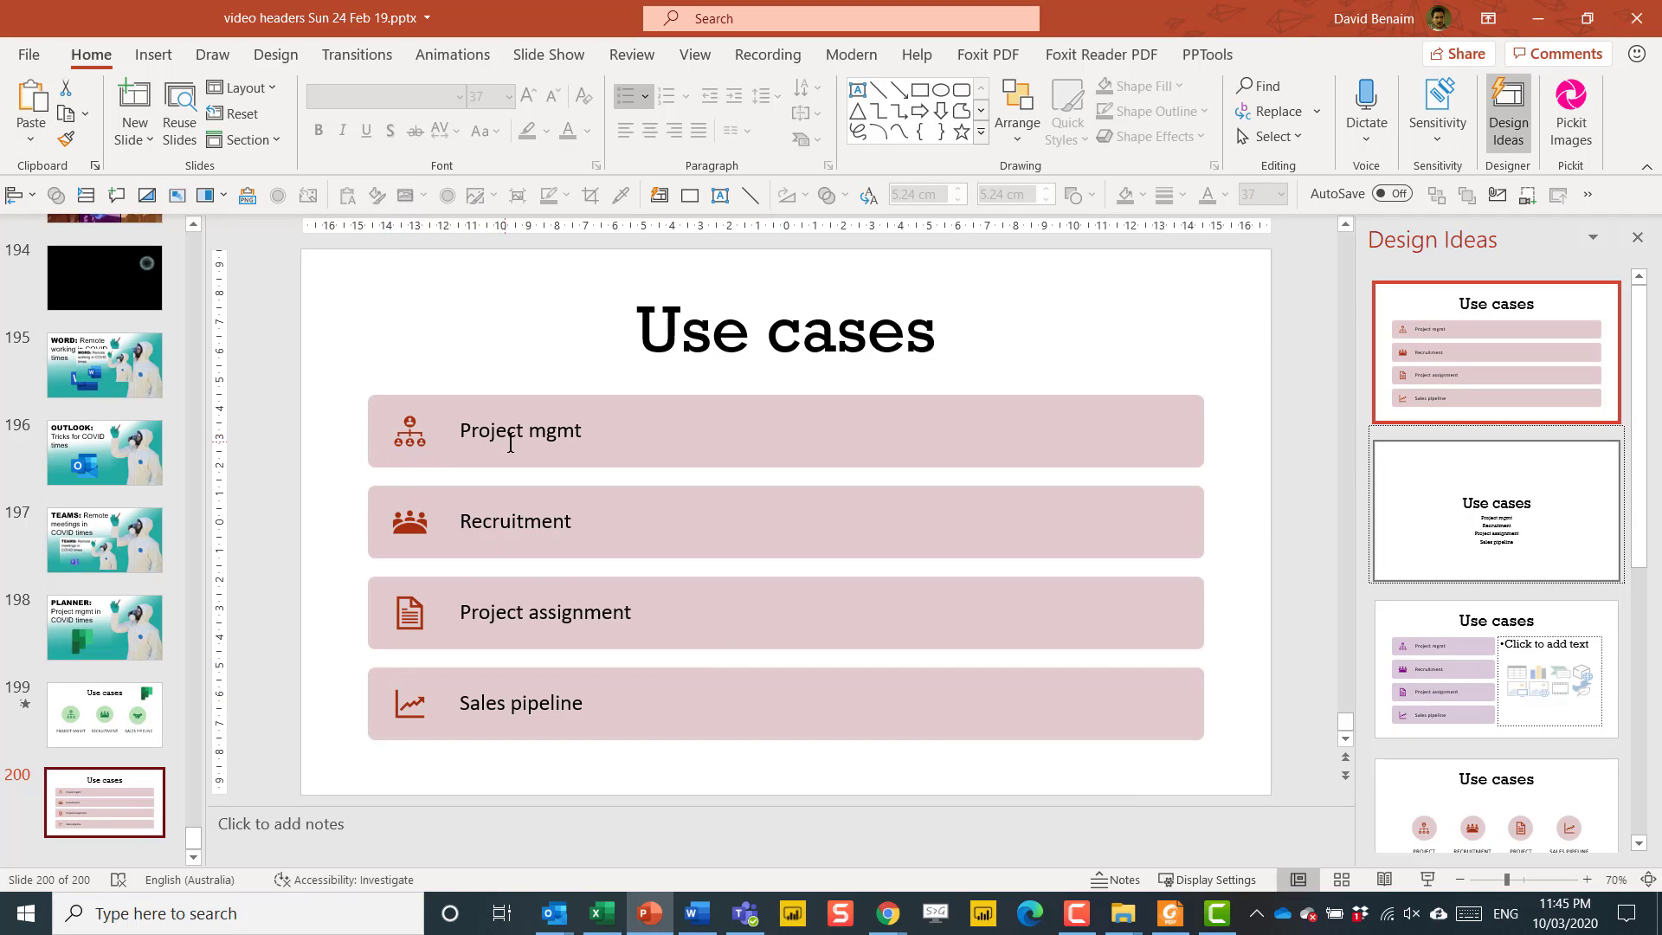
pyautogui.click(407, 436)
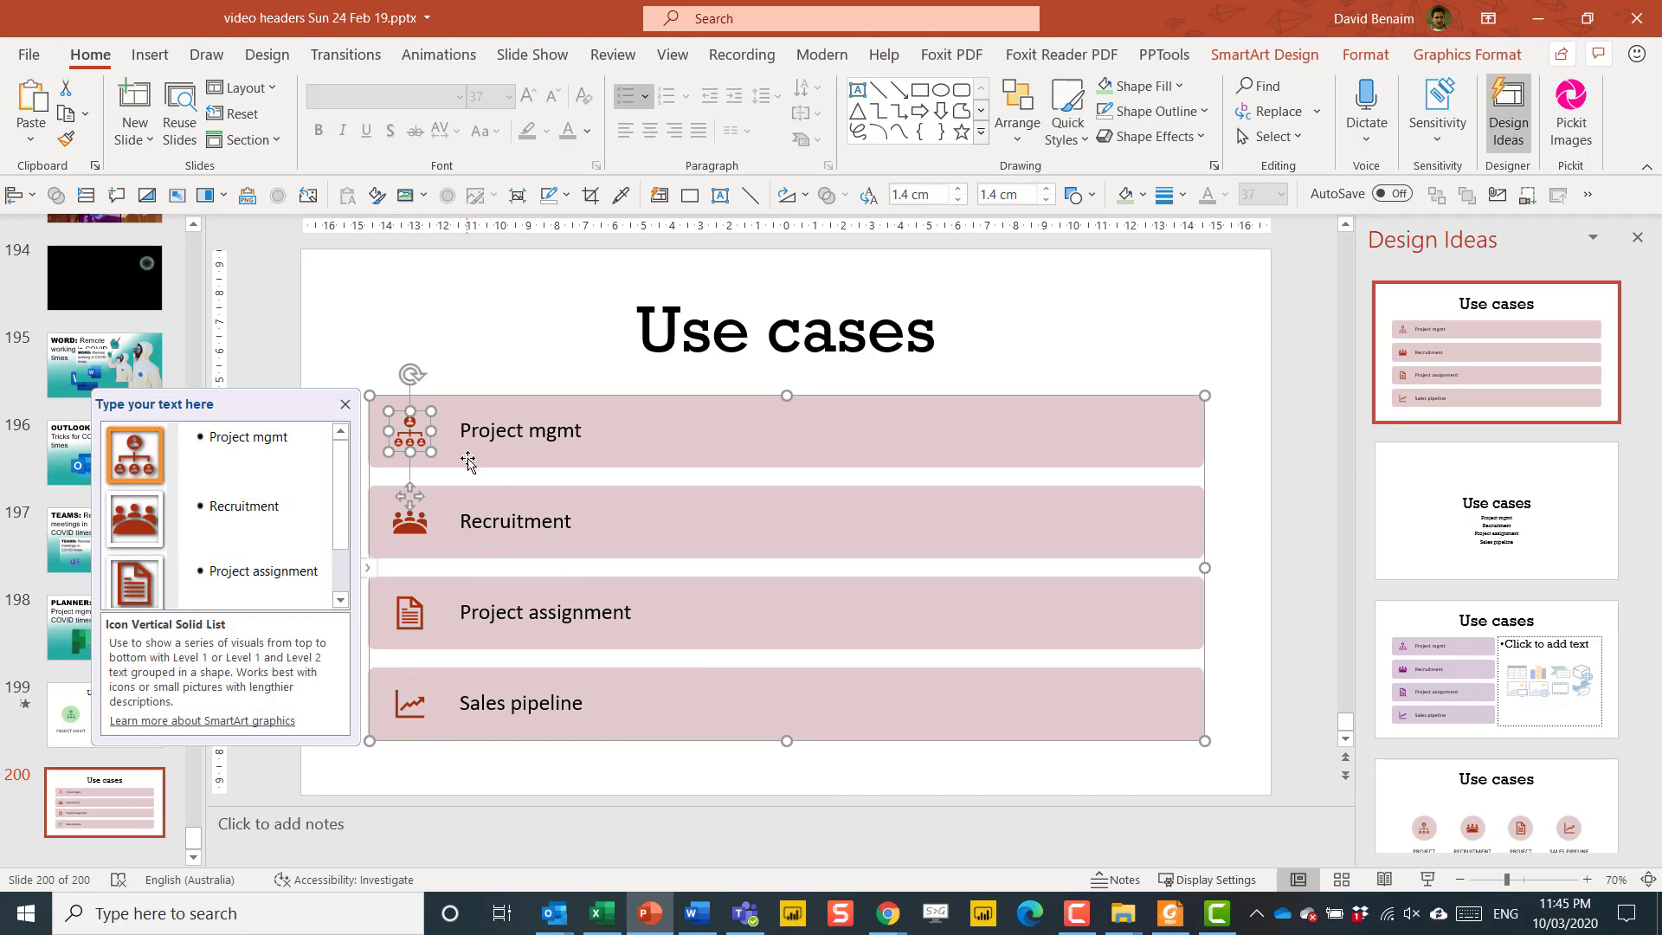
pyautogui.click(464, 430)
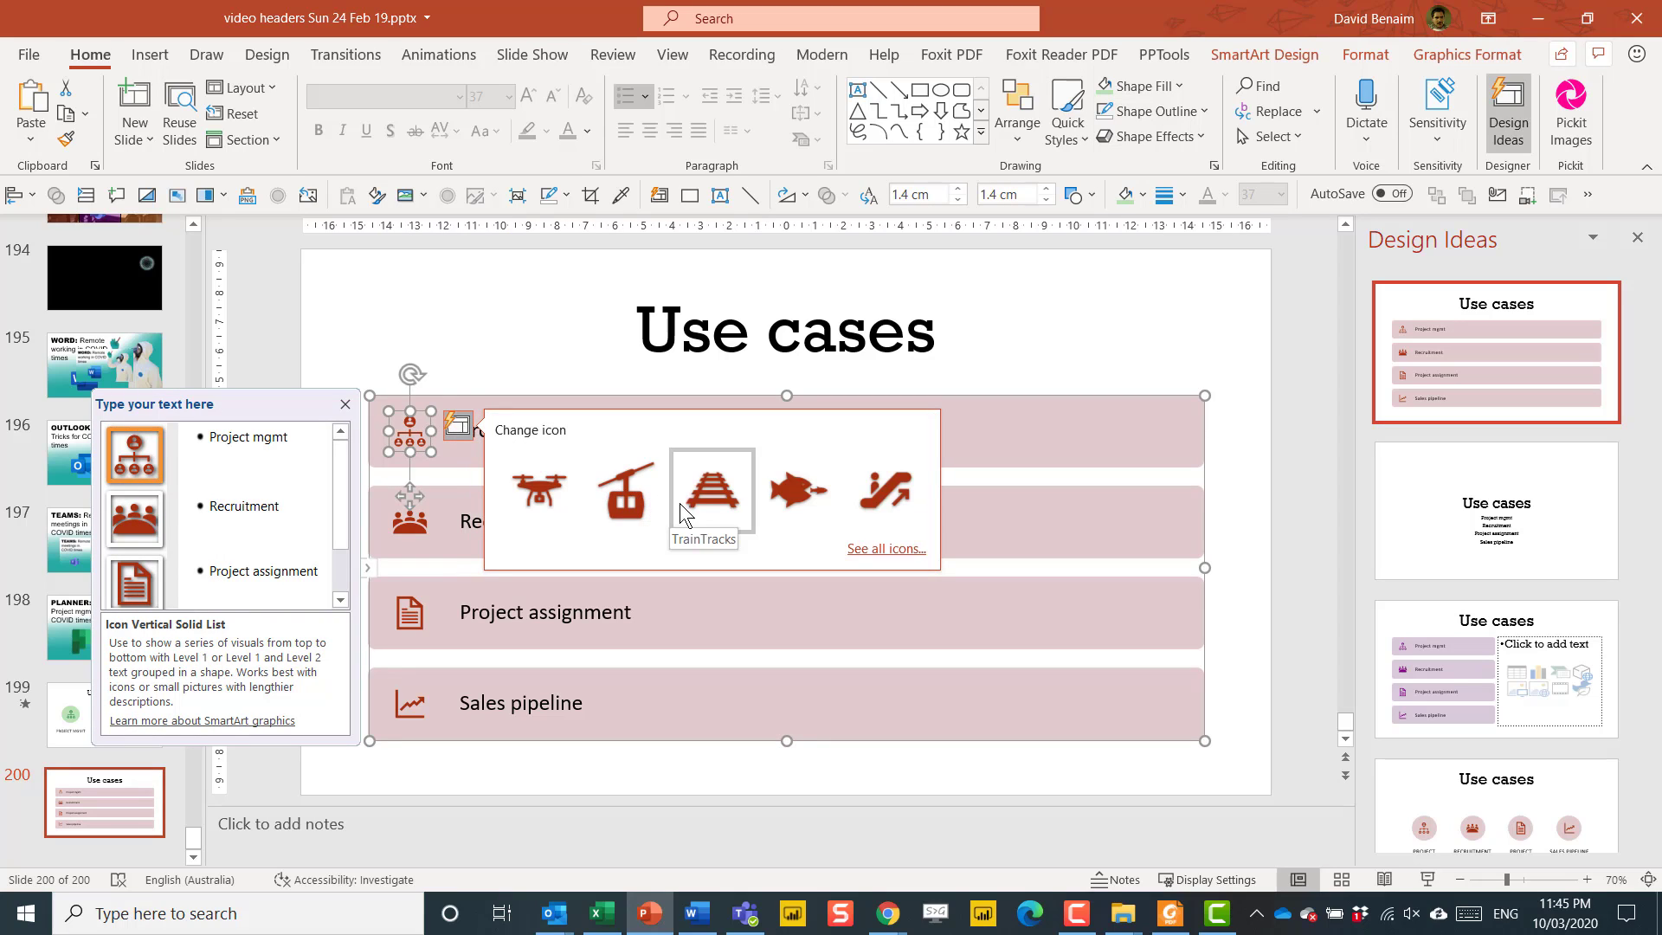
pyautogui.click(711, 501)
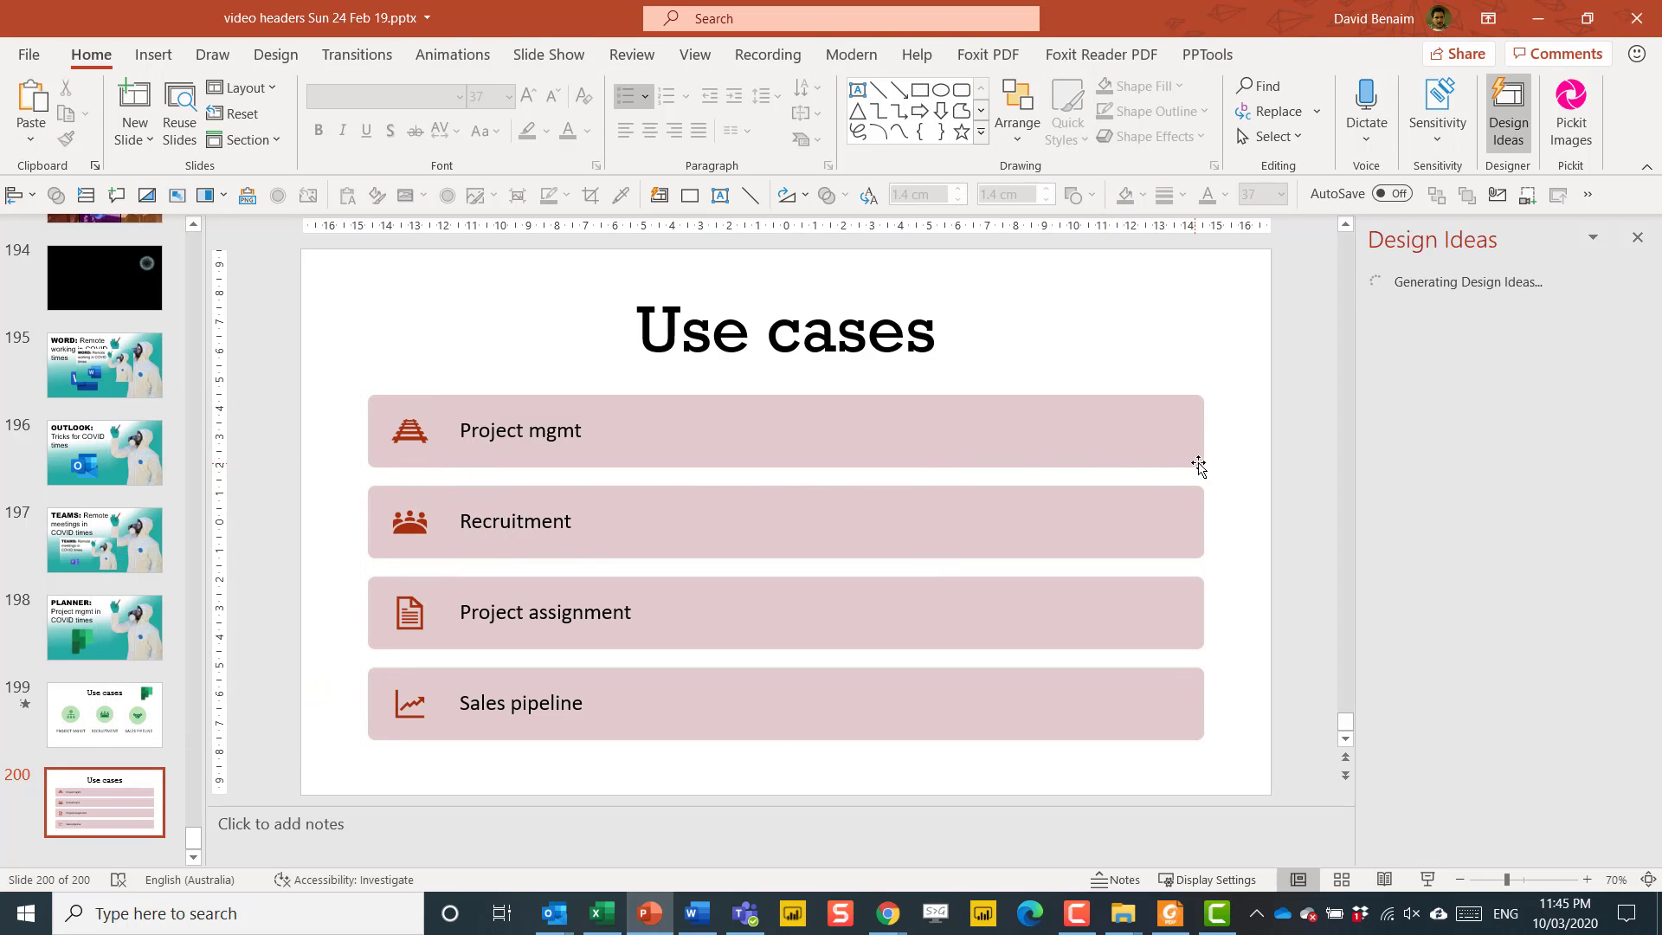
# - Close the Designer suggestions pane, leaving the finished Use cases slide with its four icon boxes
pyautogui.click(1638, 237)
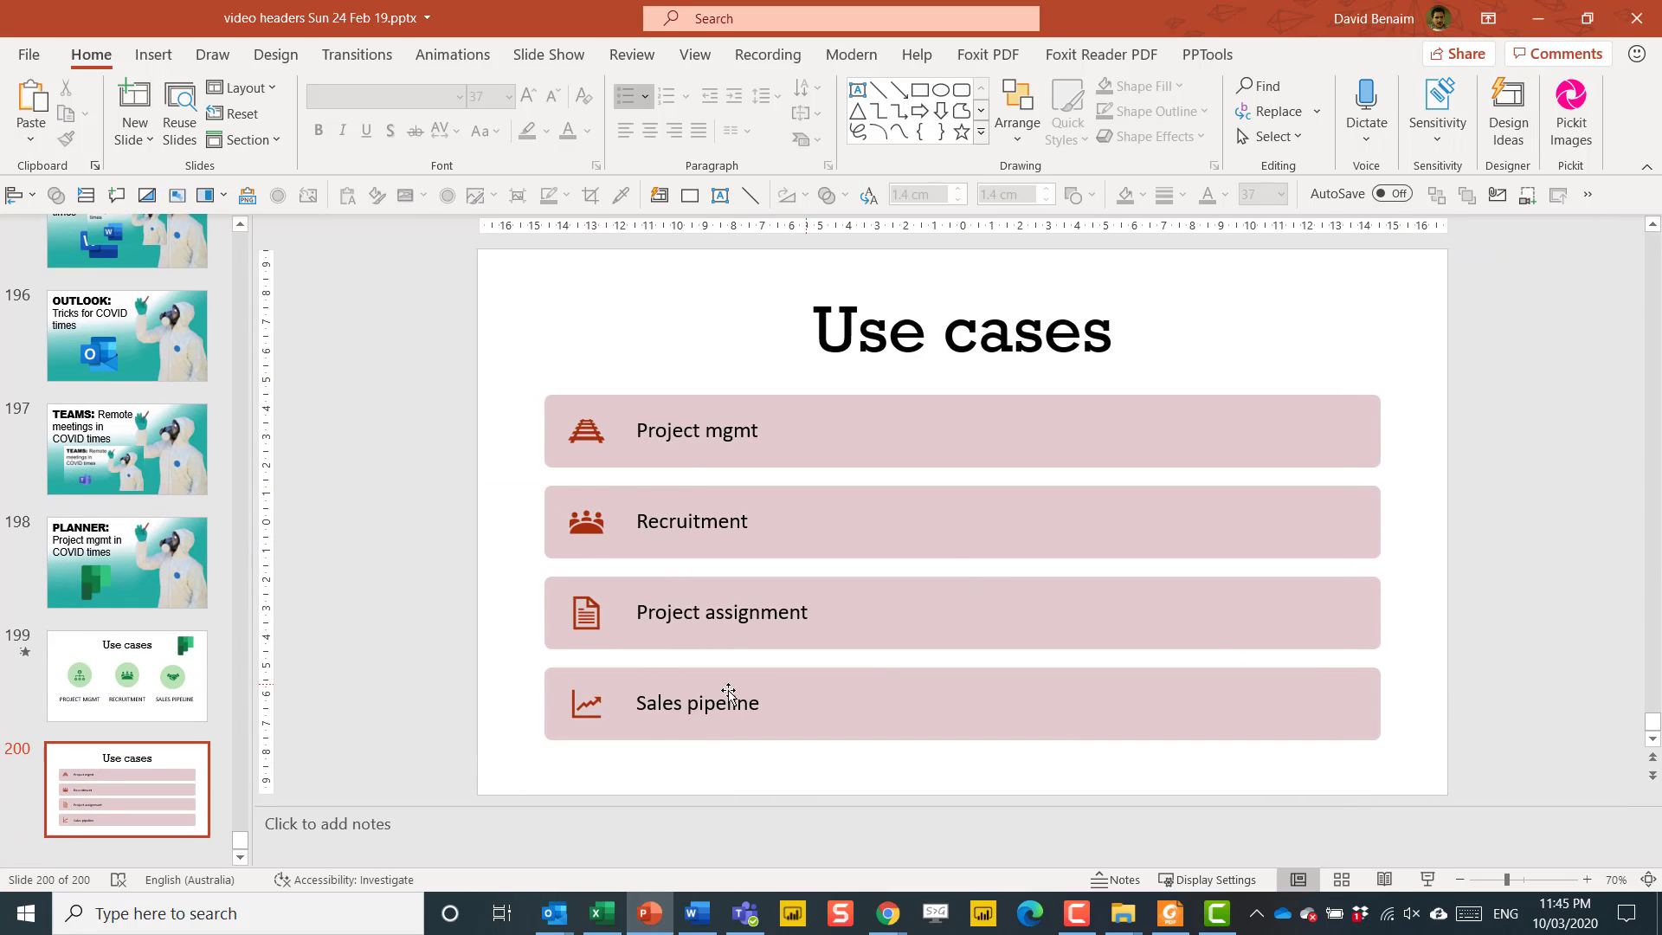